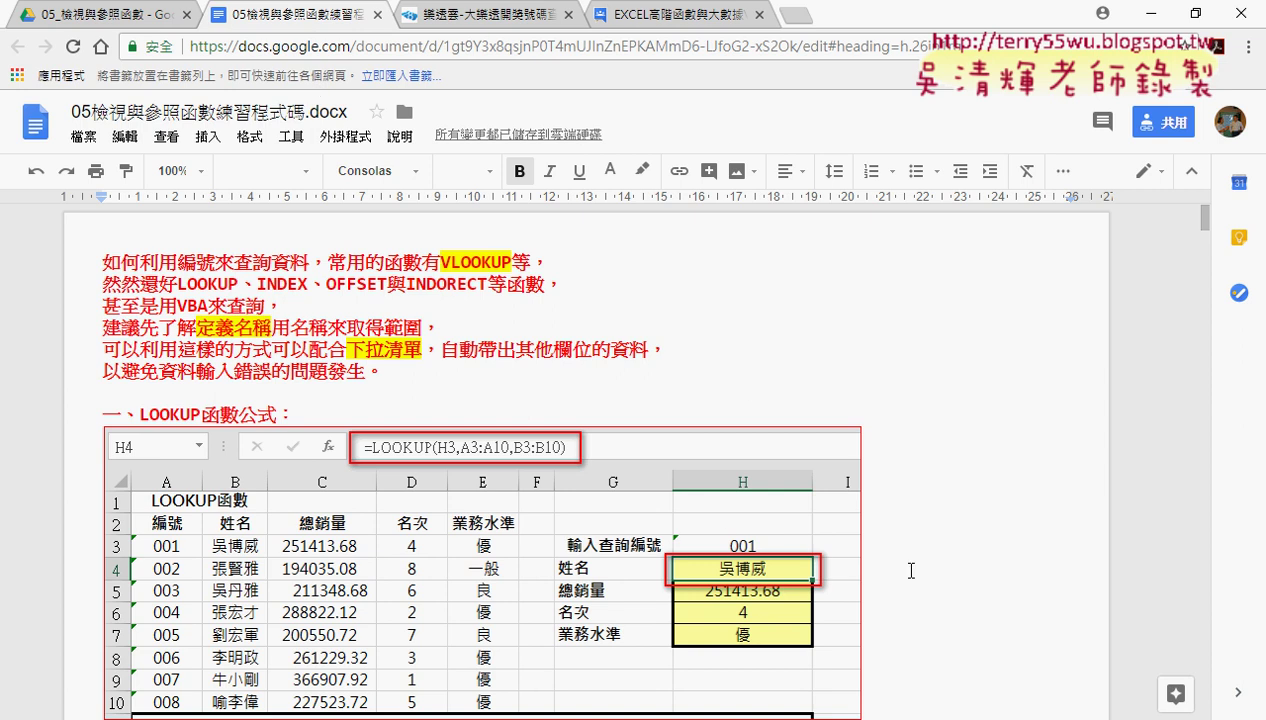
Bring the 05檢視與參照函數練習薄 practice workbook in Excel to the front.
scroll(911, 562, "down", 4)
scroll(911, 562, "down", 3)
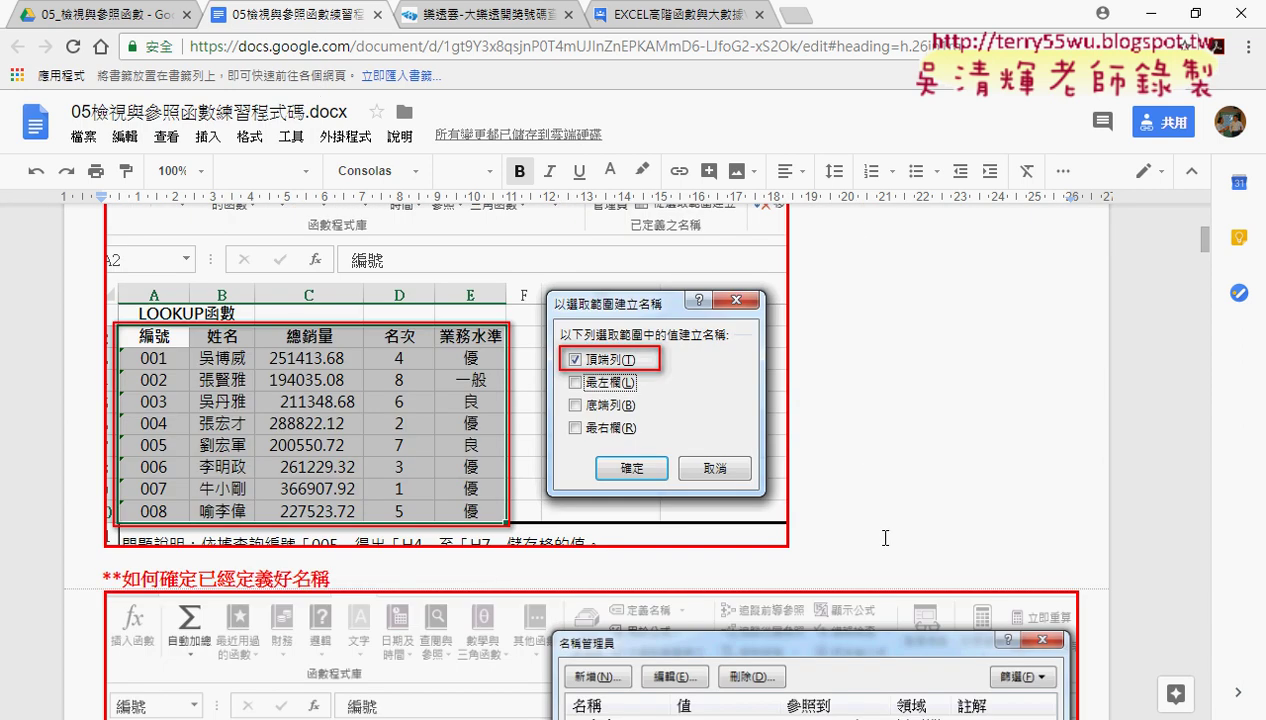
scroll(882, 535, "up", 1)
scroll(882, 535, "down", 2)
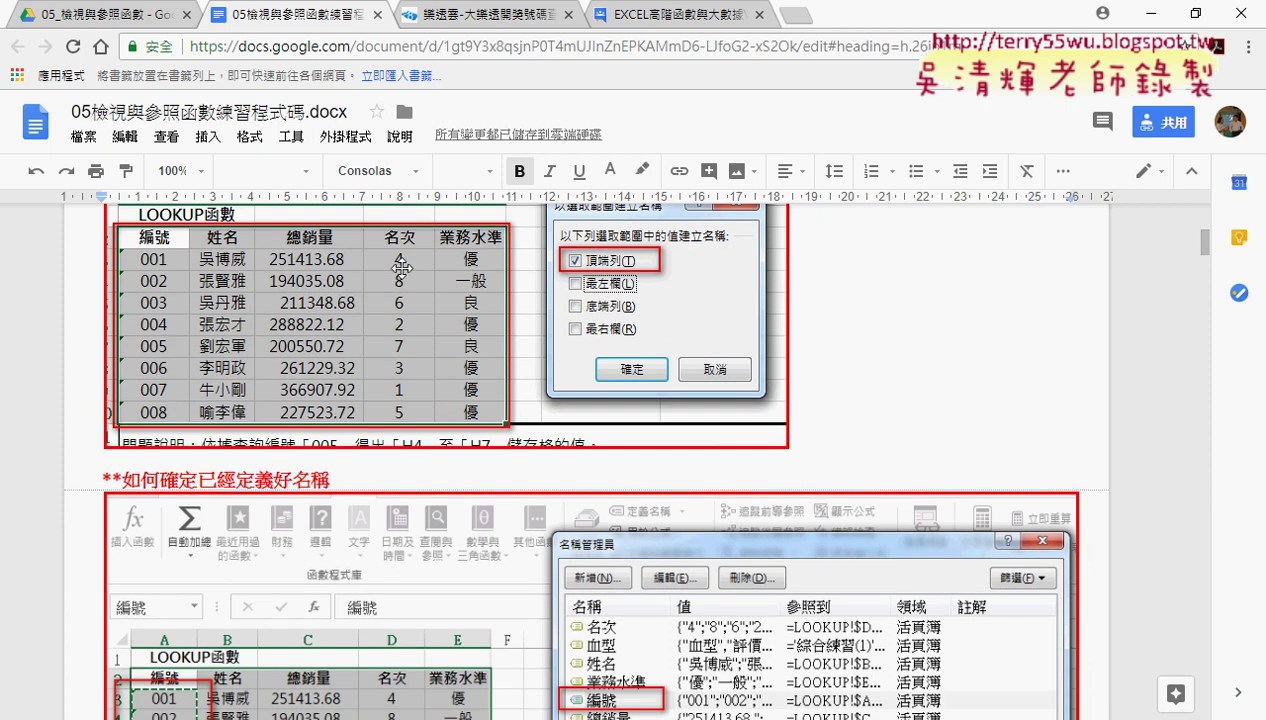
scroll(777, 331, "up", 1)
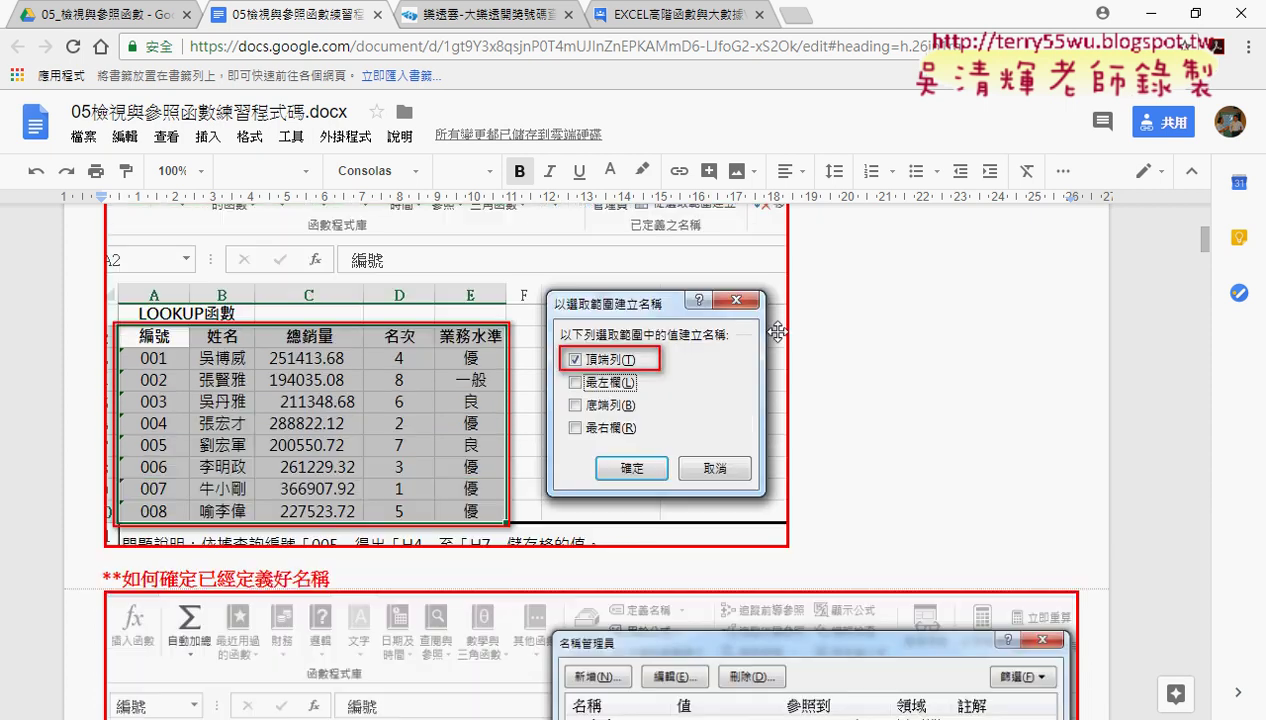
scroll(777, 331, "down", 1)
scroll(777, 331, "down", 2)
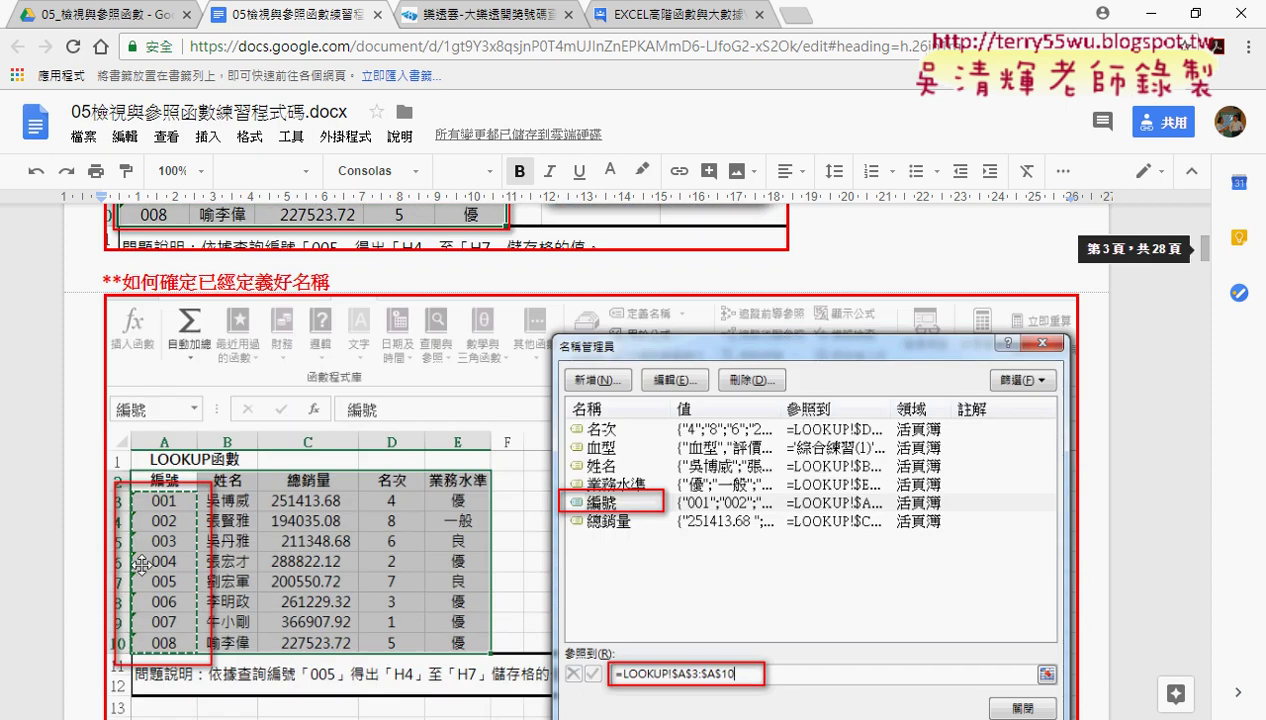
scroll(600, 522, "down", 4)
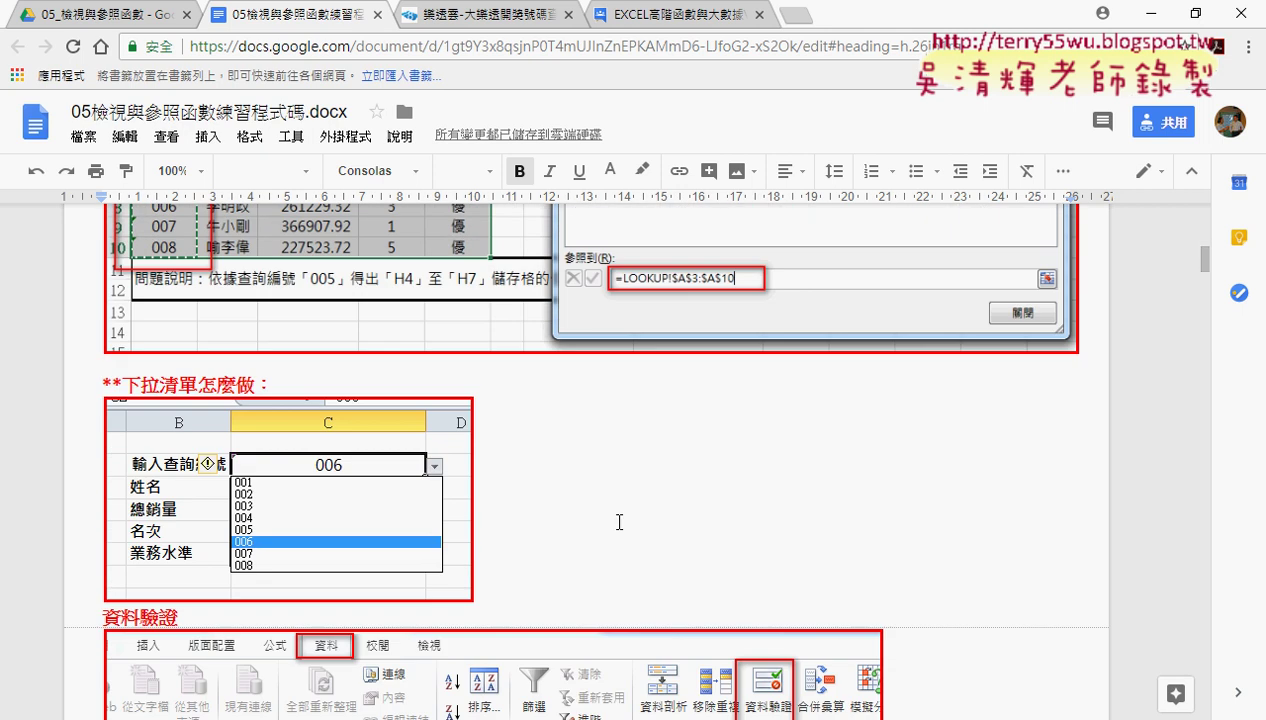
scroll(619, 522, "down", 2)
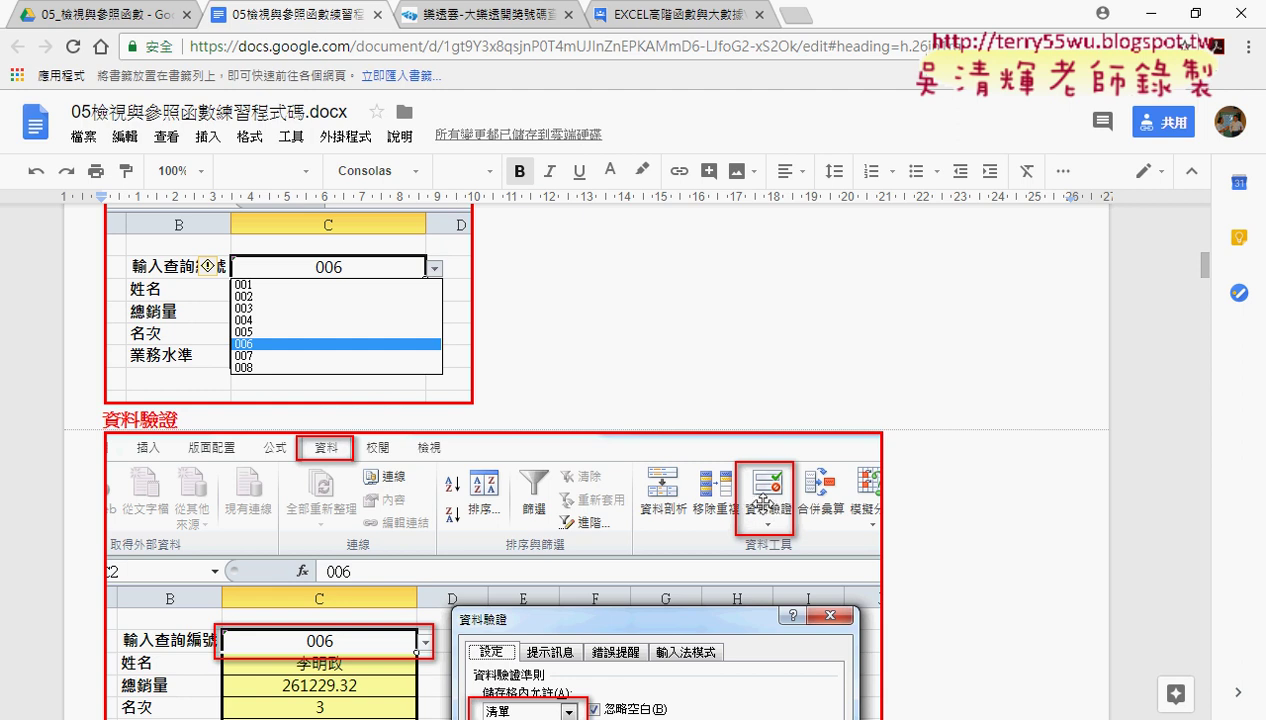
scroll(768, 513, "down", 1)
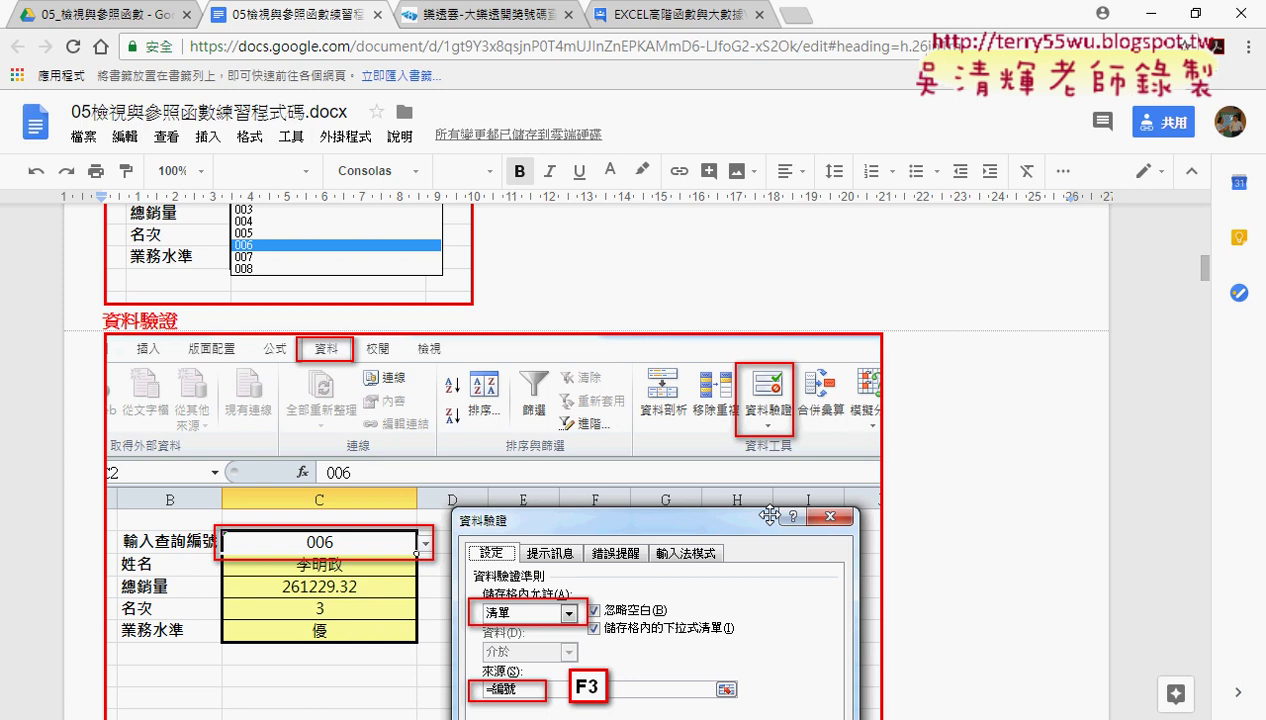
scroll(768, 515, "down", 2)
scroll(768, 516, "down", 1)
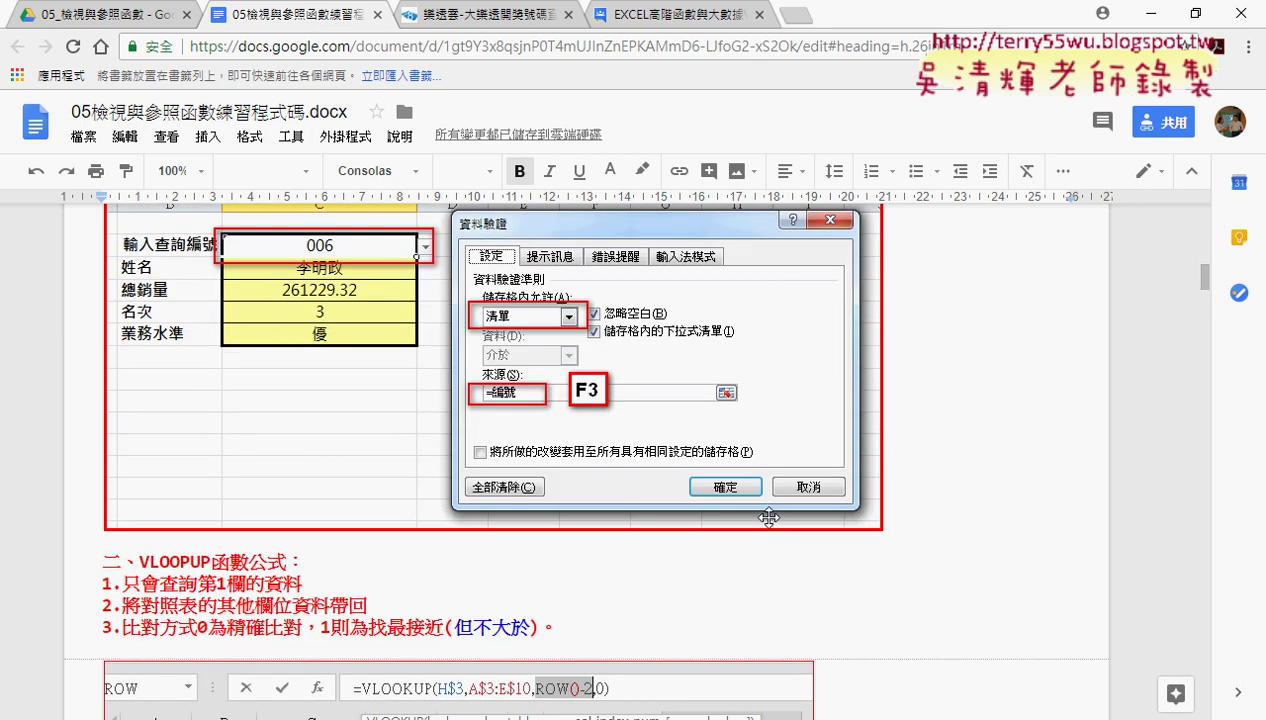
scroll(768, 516, "down", 2)
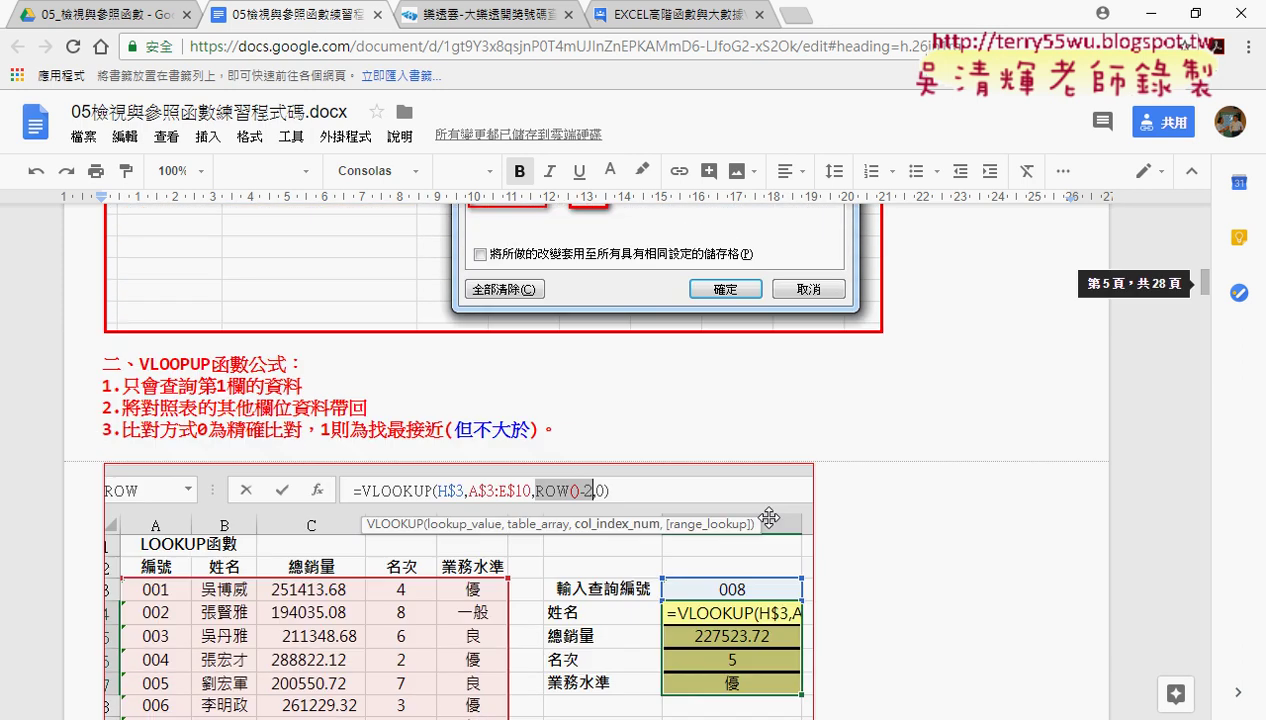
scroll(768, 516, "down", 1)
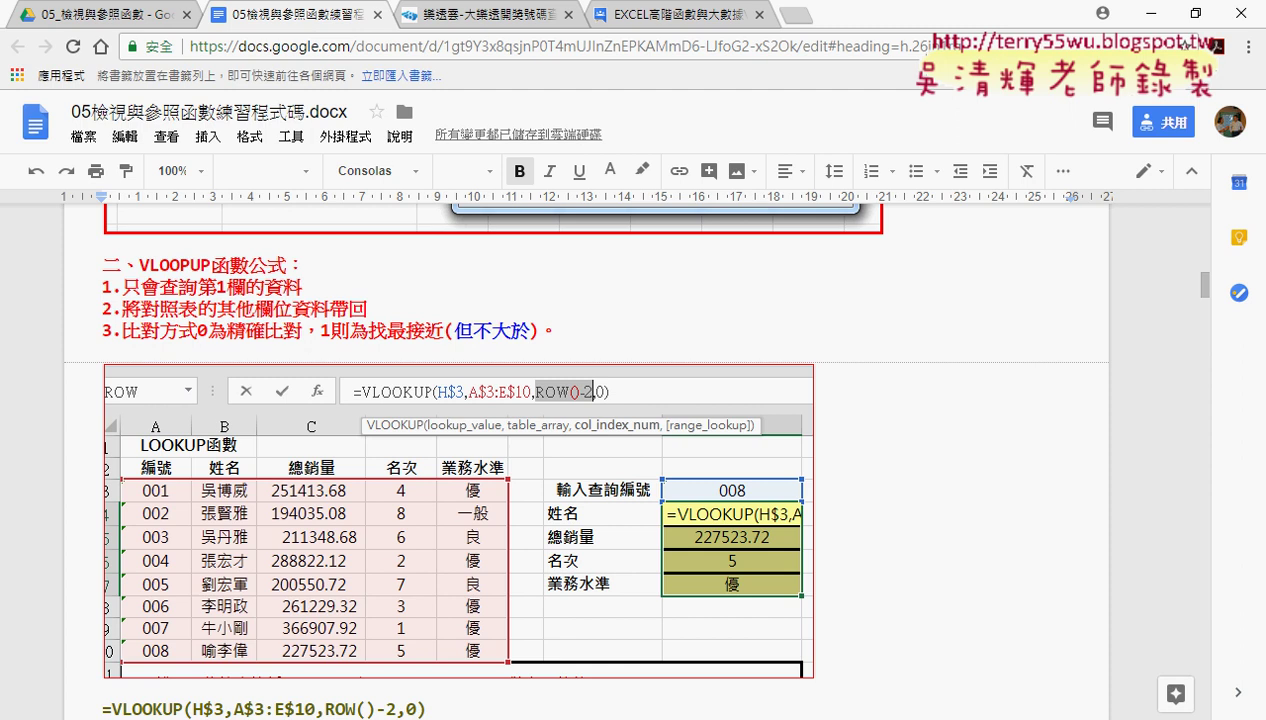
mouse_move(557, 719)
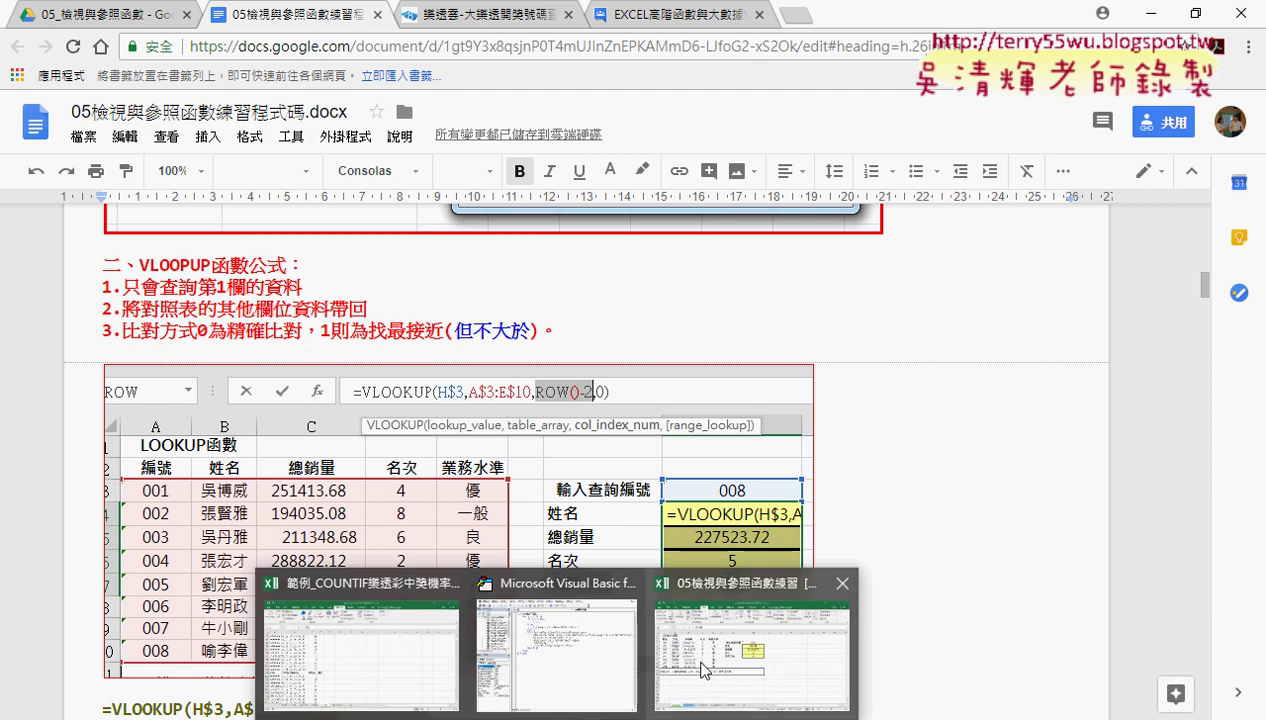
left_click(697, 660)
Set the lookup ID in H3 to 002 from its drop-down list.
left_click(717, 278)
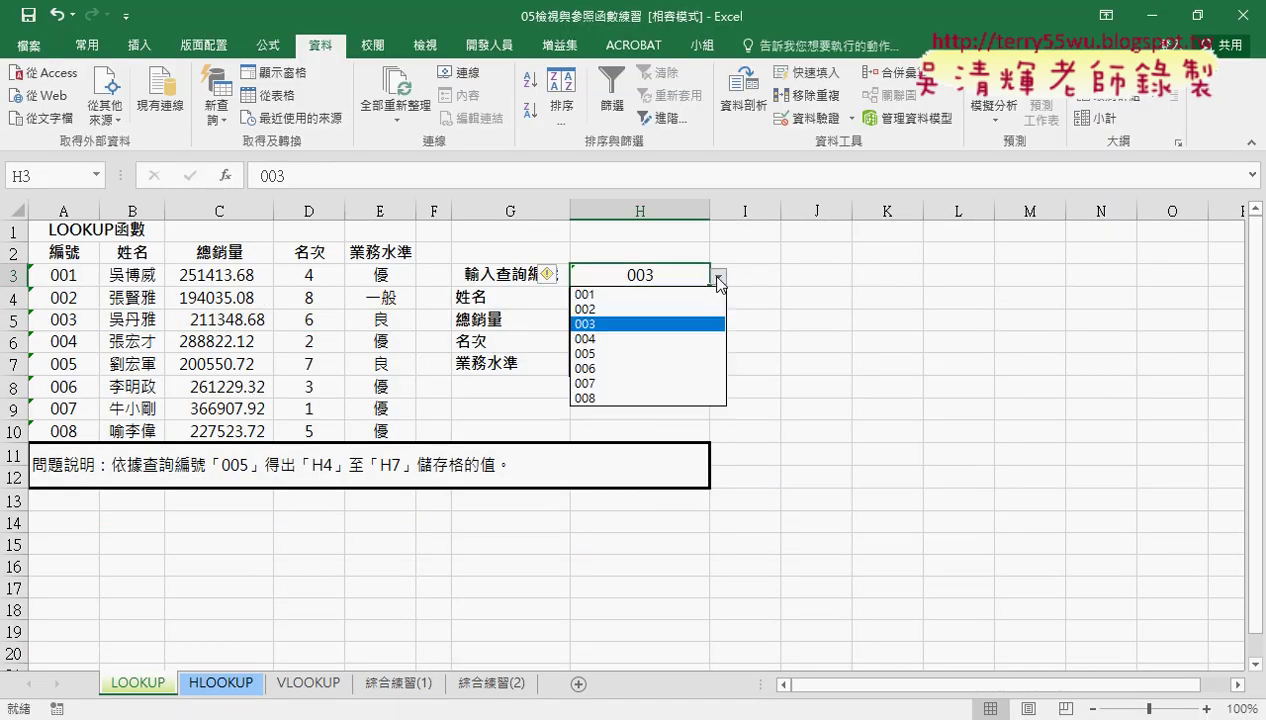
key("Up")
key("Up")
key("Return")
left_click(719, 279)
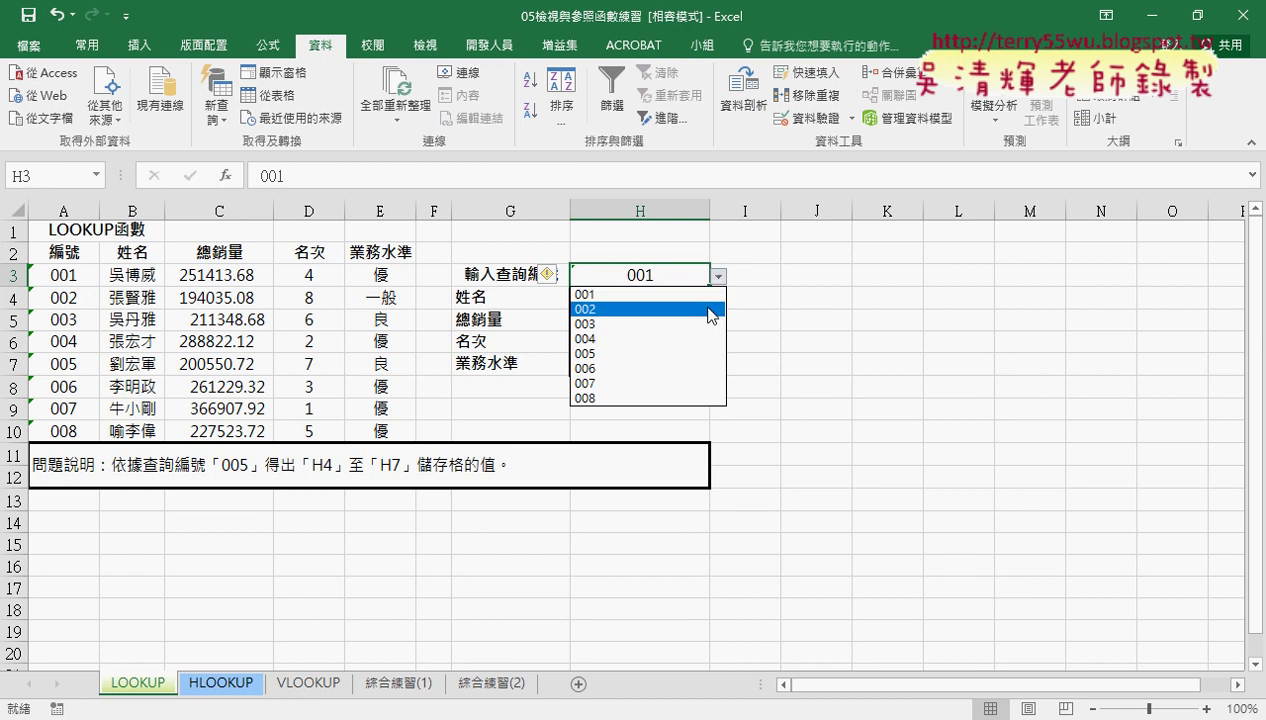
left_click(716, 309)
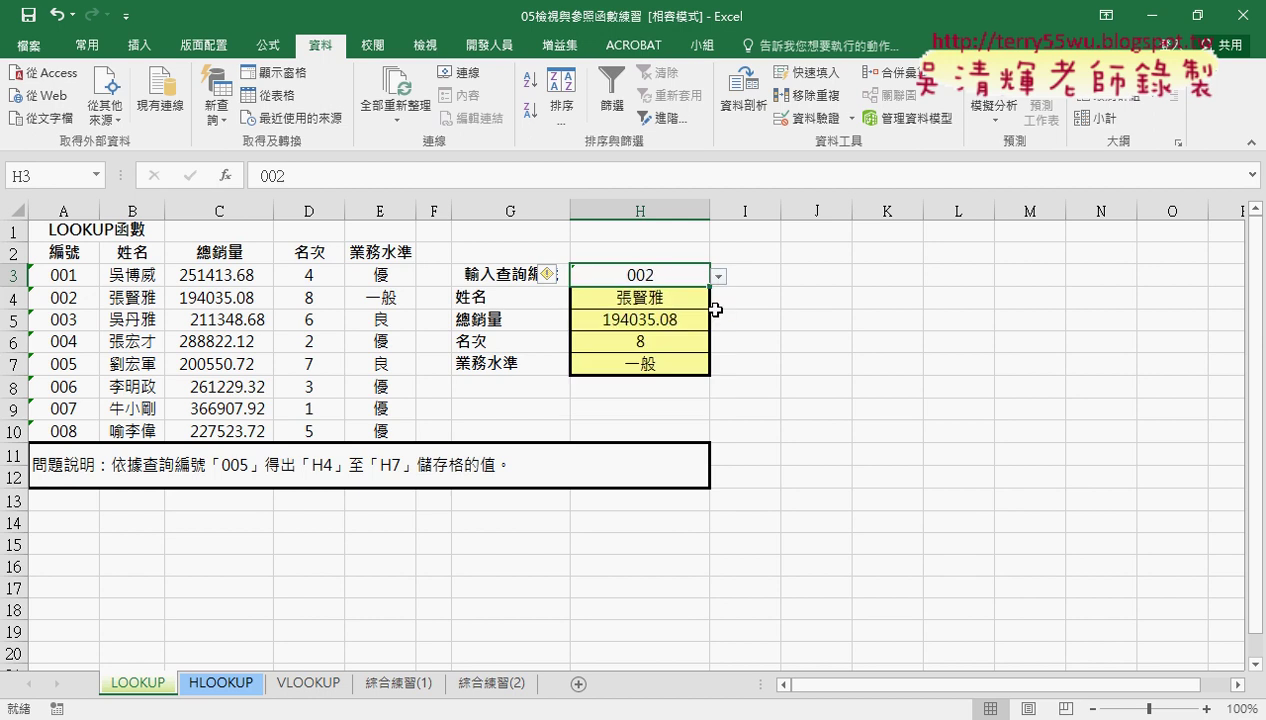
Inspect the LOOKUP formulas in H4 through H7 for ID 002.
key("Down")
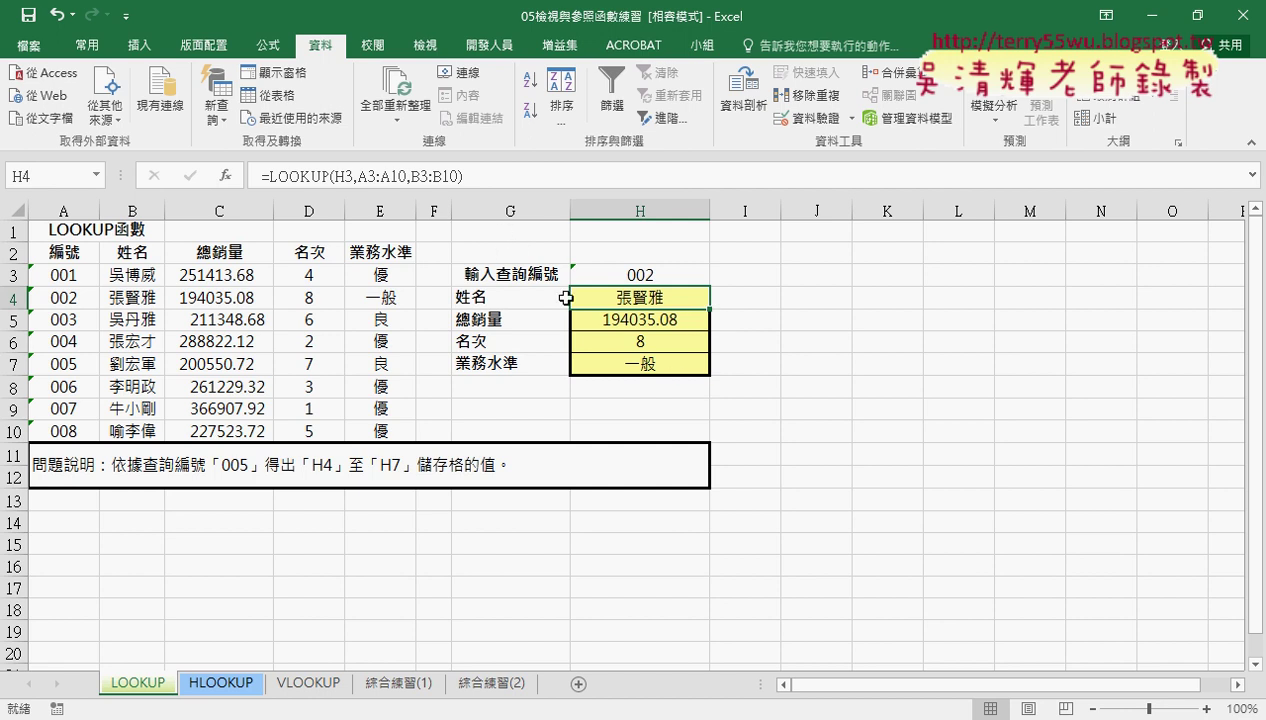
left_click(633, 320)
left_click(648, 341)
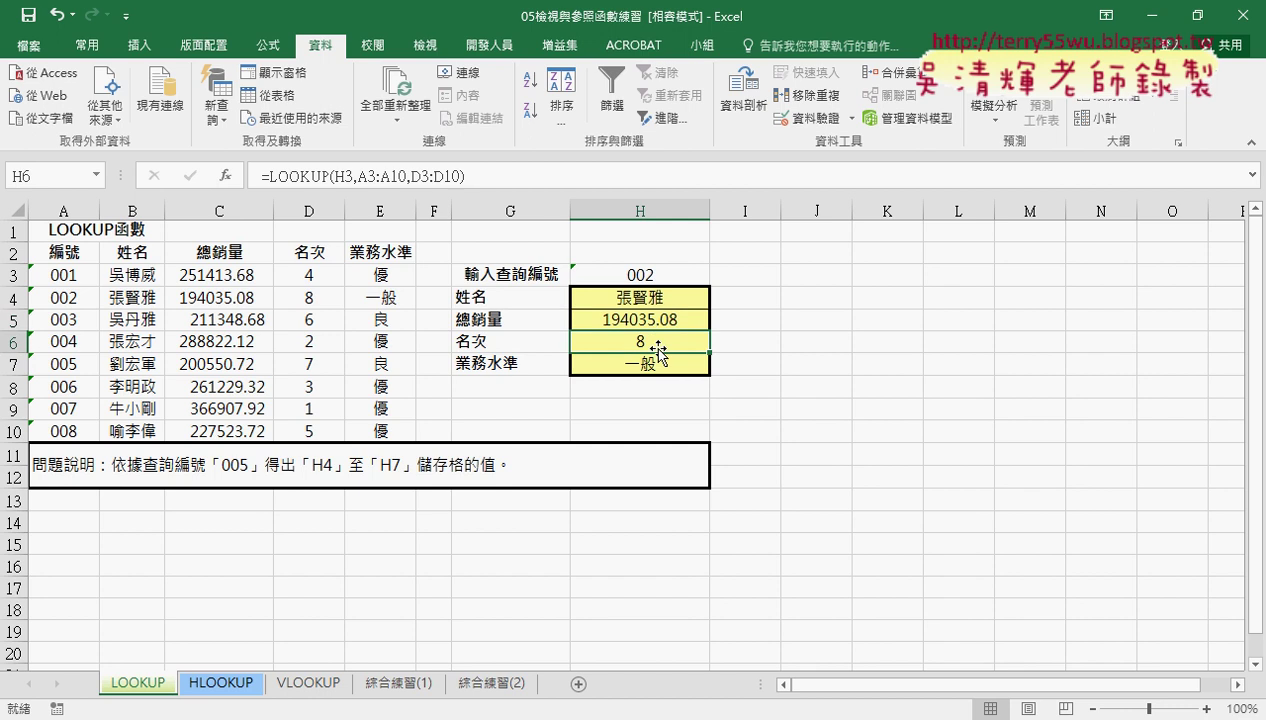
left_click(658, 365)
left_click(662, 298)
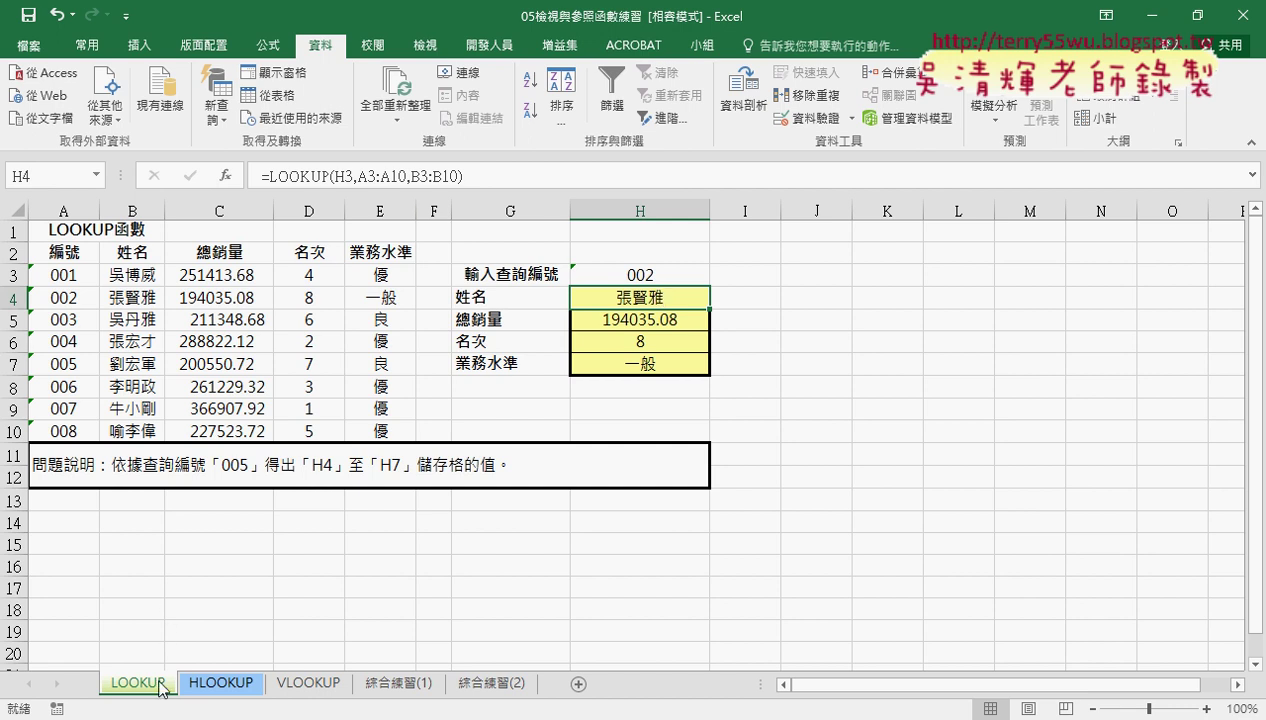
Duplicate the LOOKUP sheet before HLOOKUP and name the copy VLOOKUP (2).
left_click_drag(160, 688, 201, 668)
left_click_drag(204, 675, 200, 672)
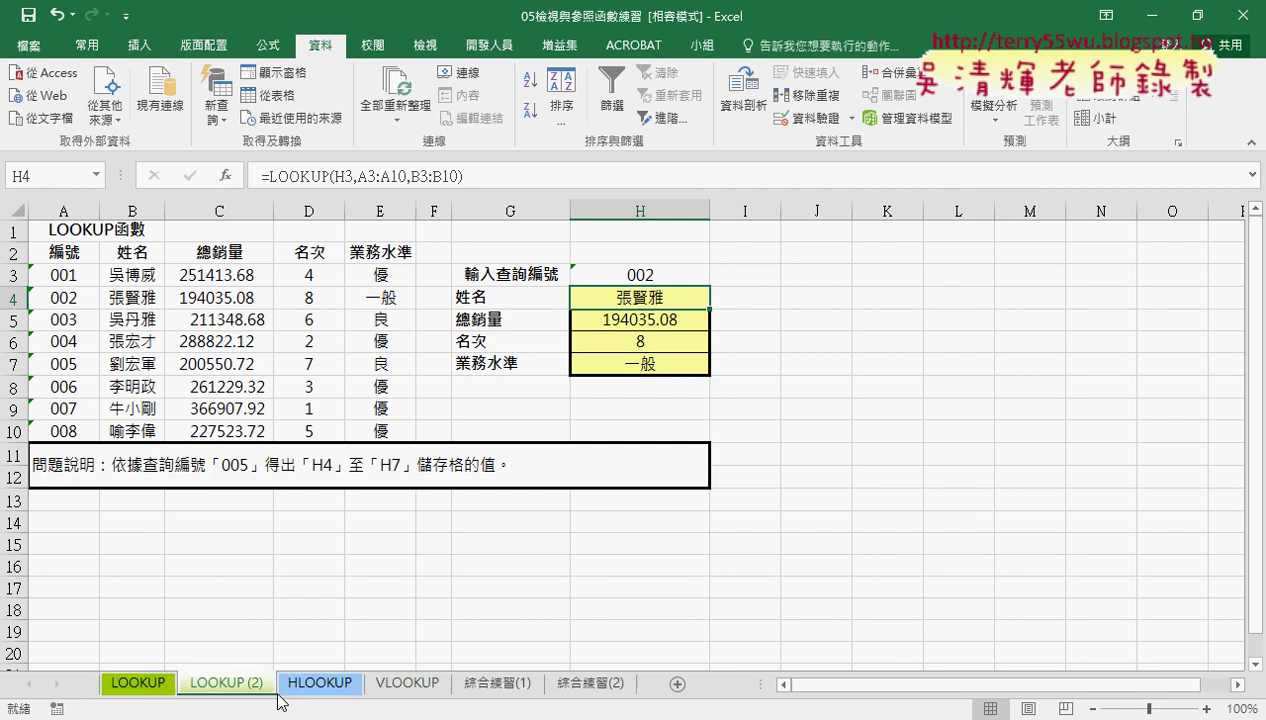
left_click(192, 682)
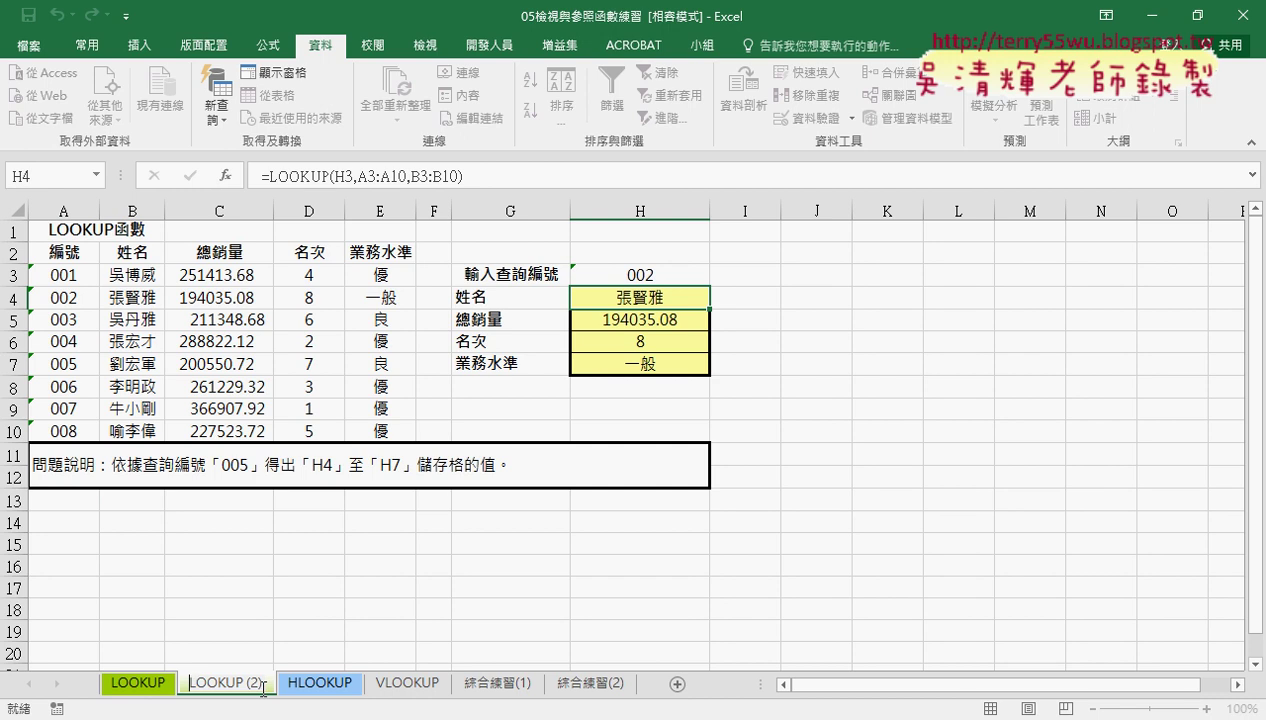
type("V")
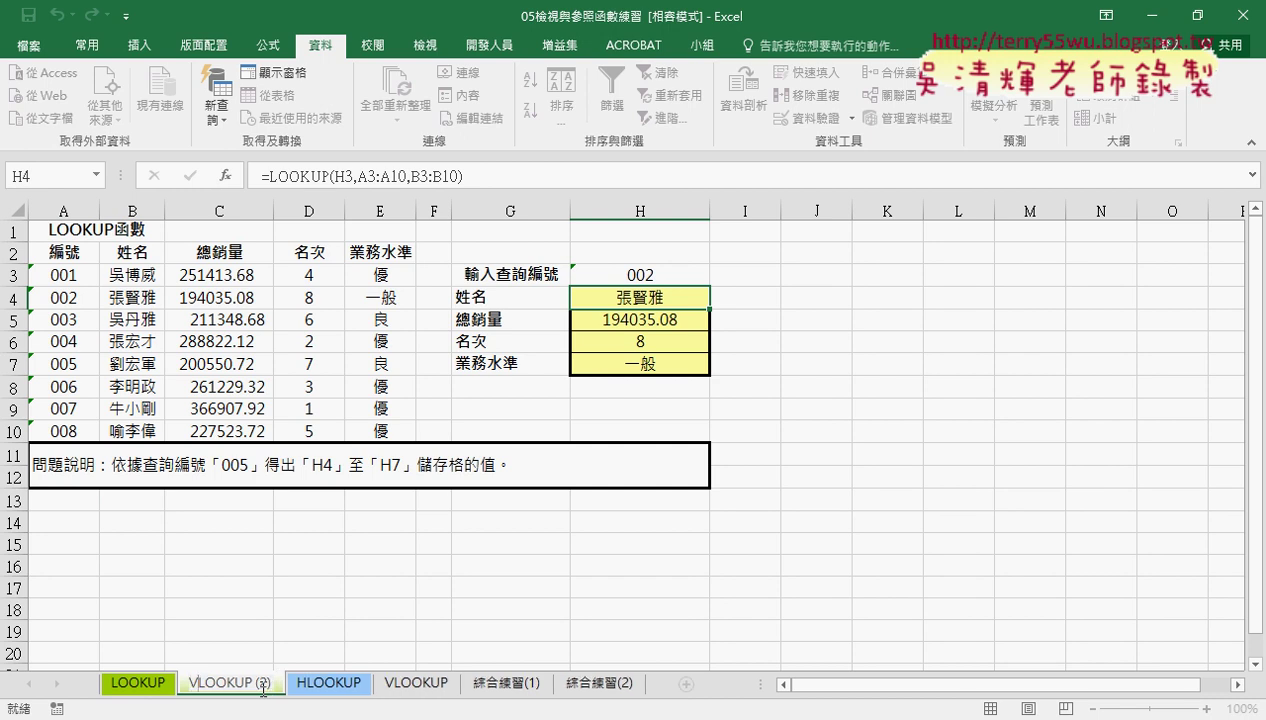
key("Return")
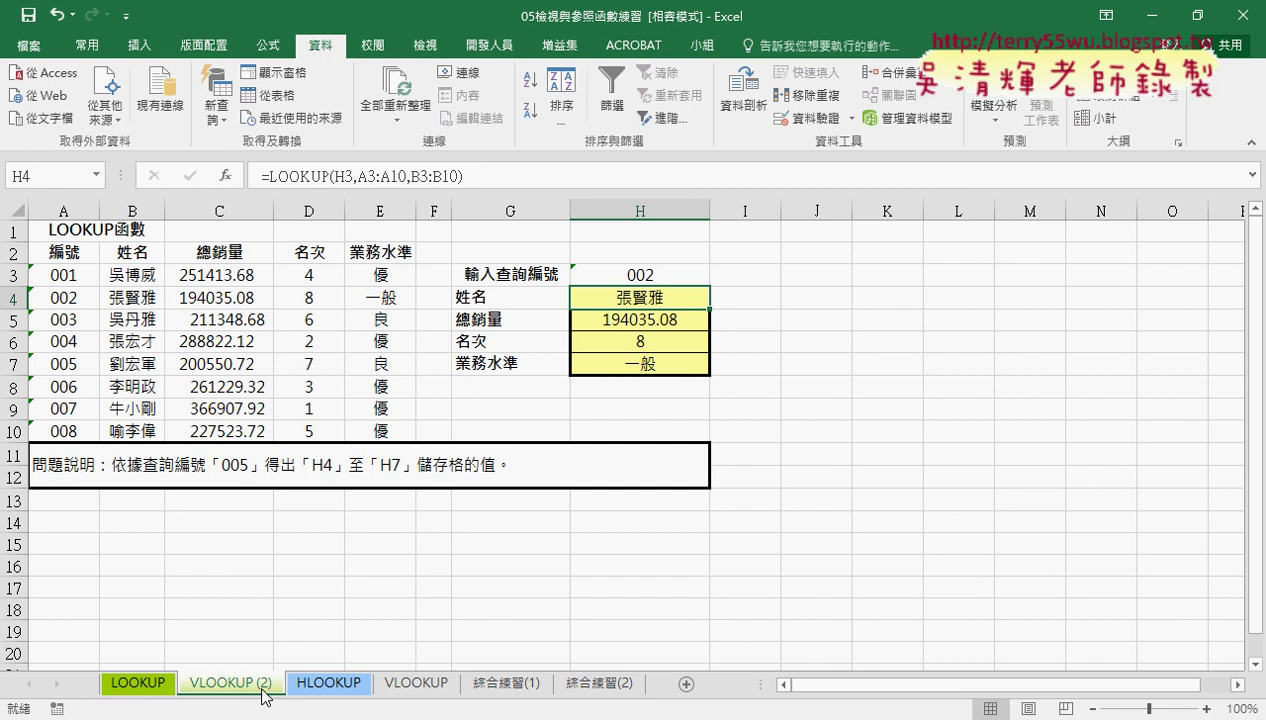
left_click(130, 683)
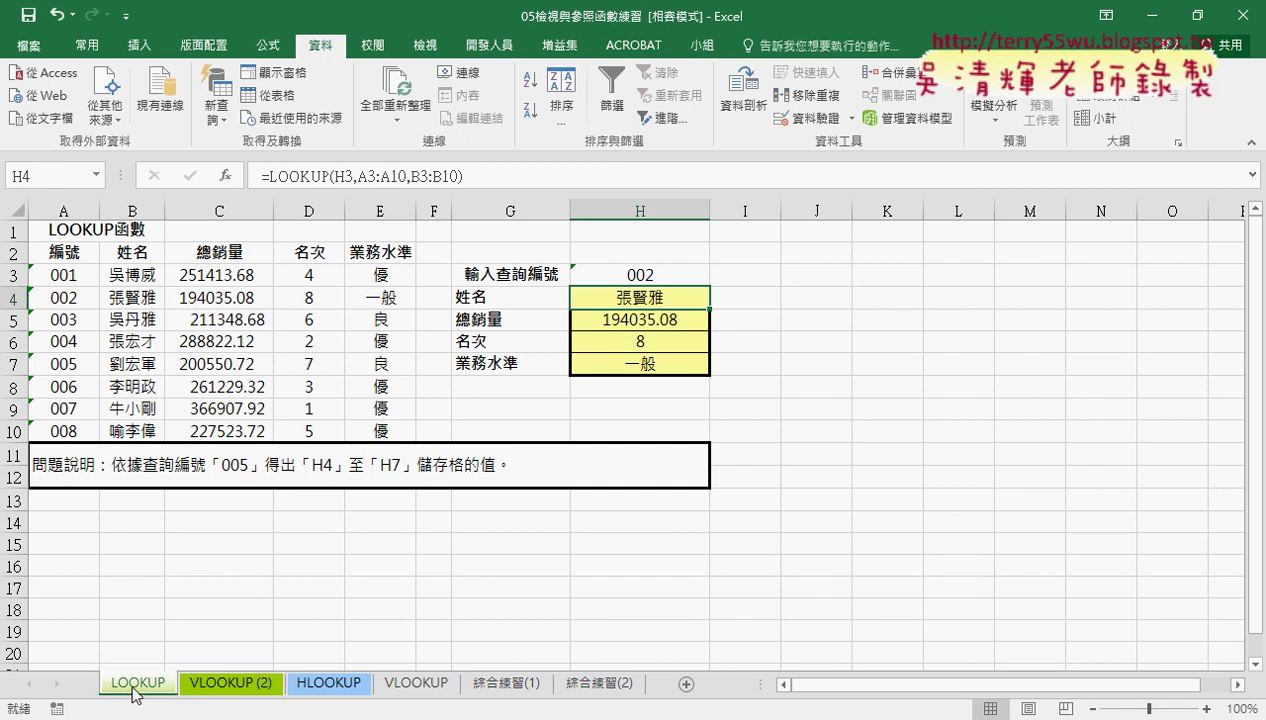
left_click(226, 690)
Clear the old LOOKUP formulas from H4:H7.
left_click_drag(652, 297, 663, 366)
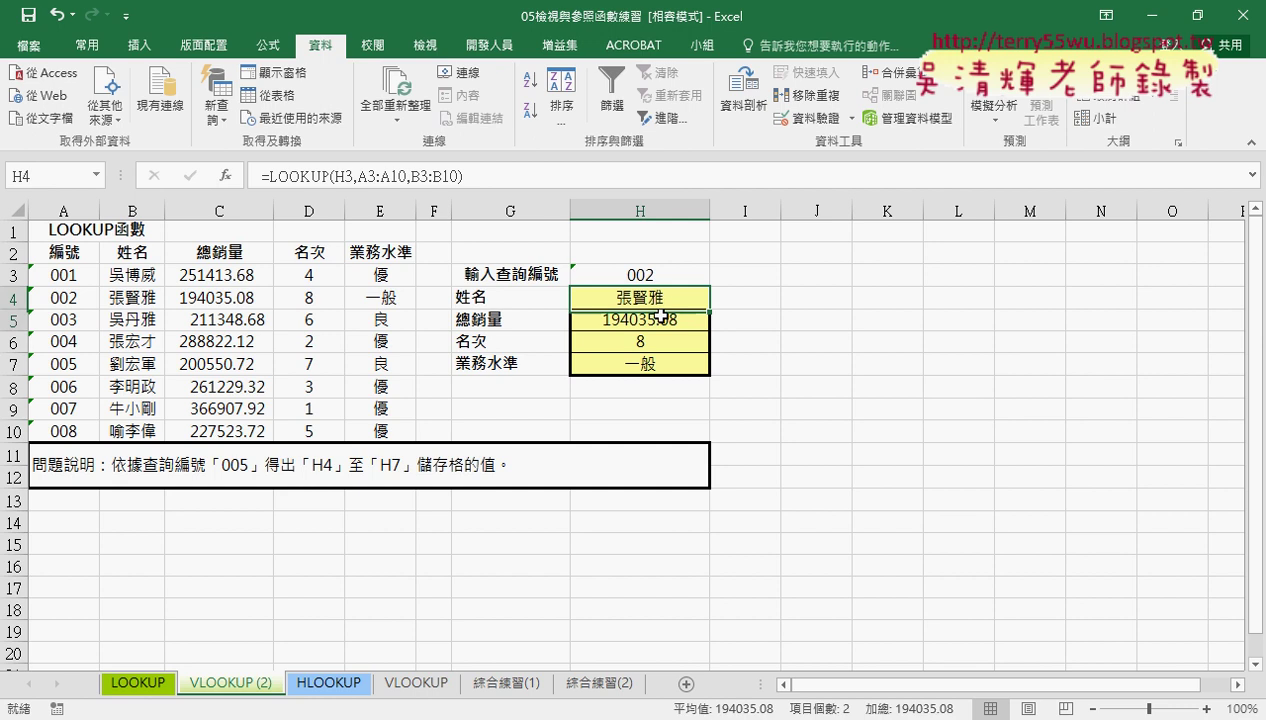
key("Delete")
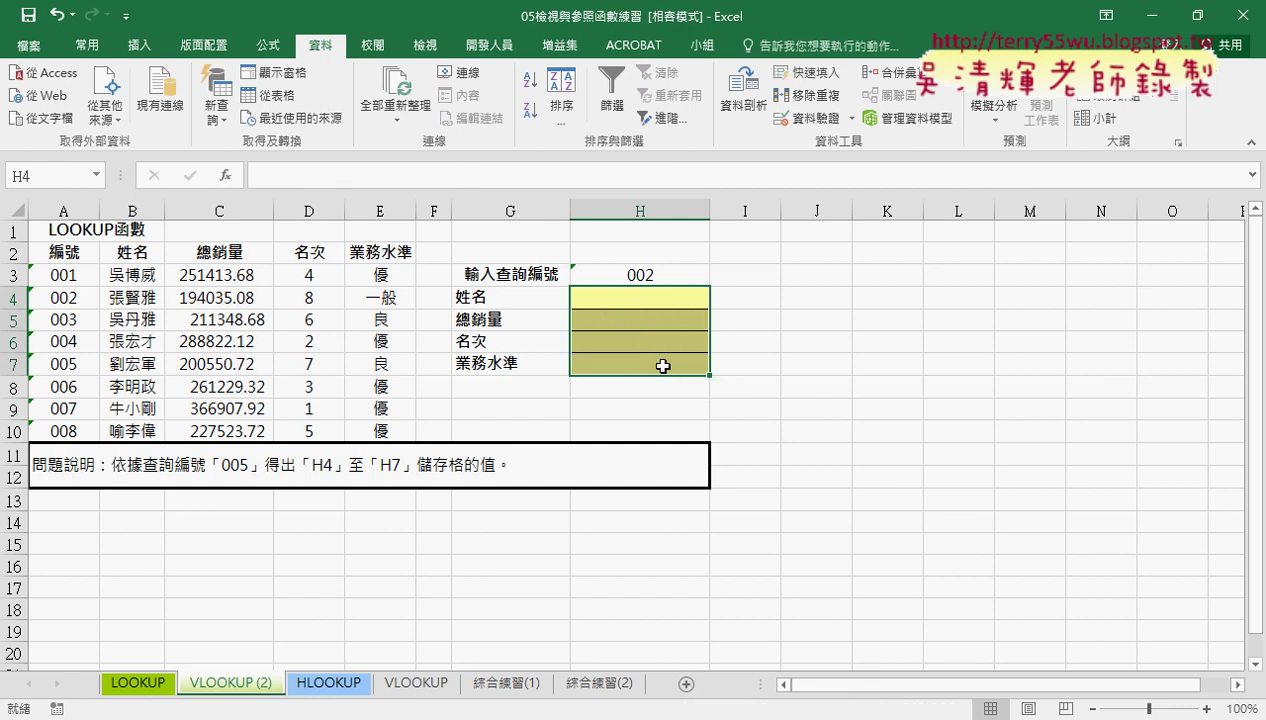
left_click(672, 272)
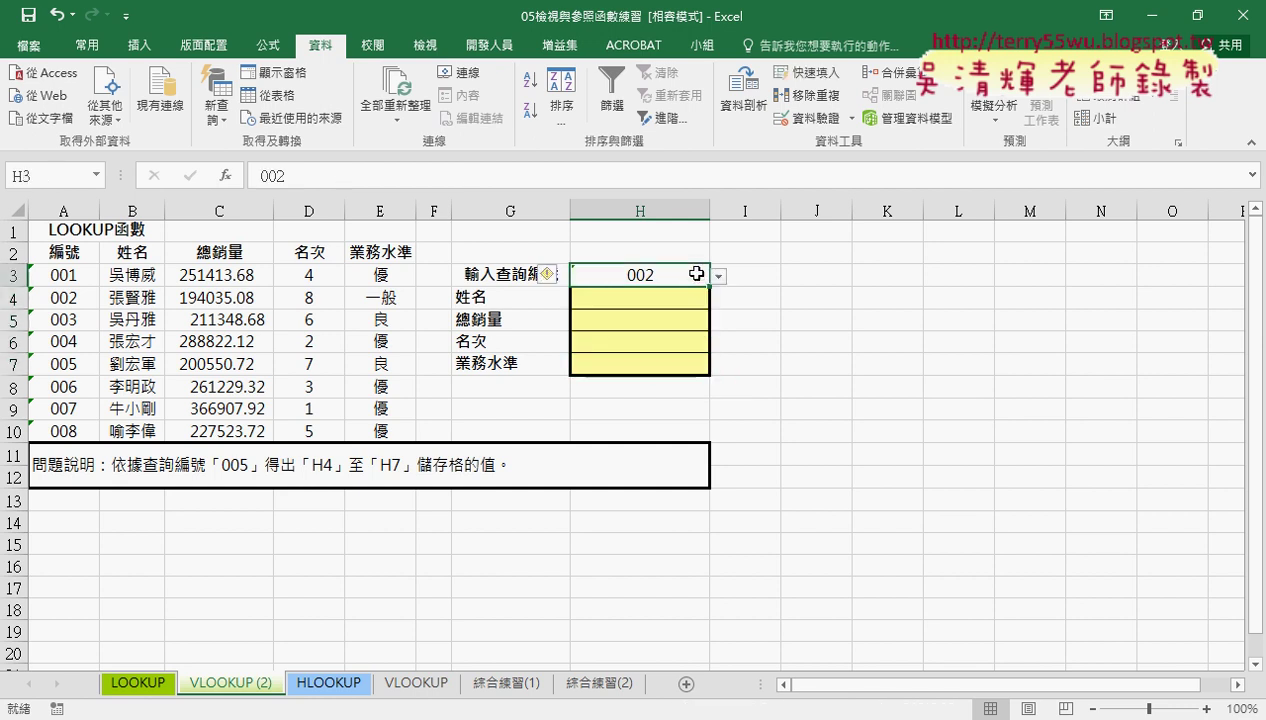
Insert the VLOOKUP function into H4 from the Lookup & Reference category.
left_click(648, 296)
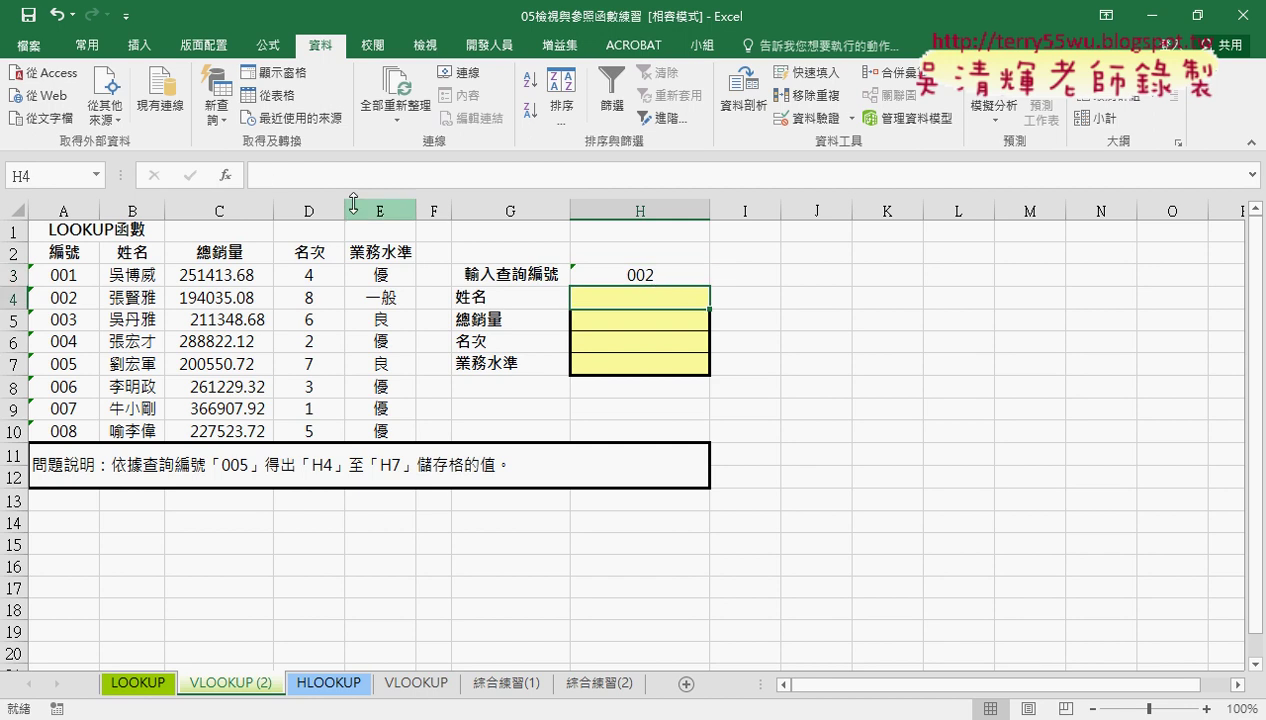
left_click(226, 177)
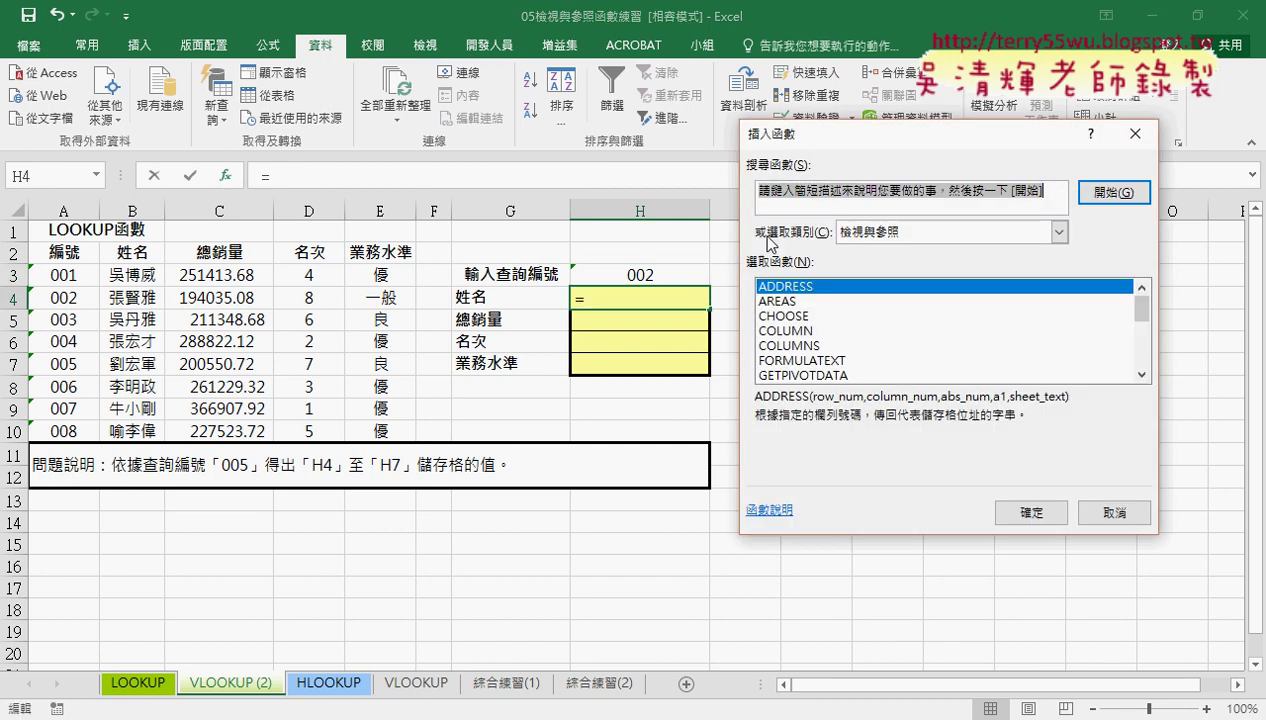
left_click(1058, 231)
left_click(1058, 231)
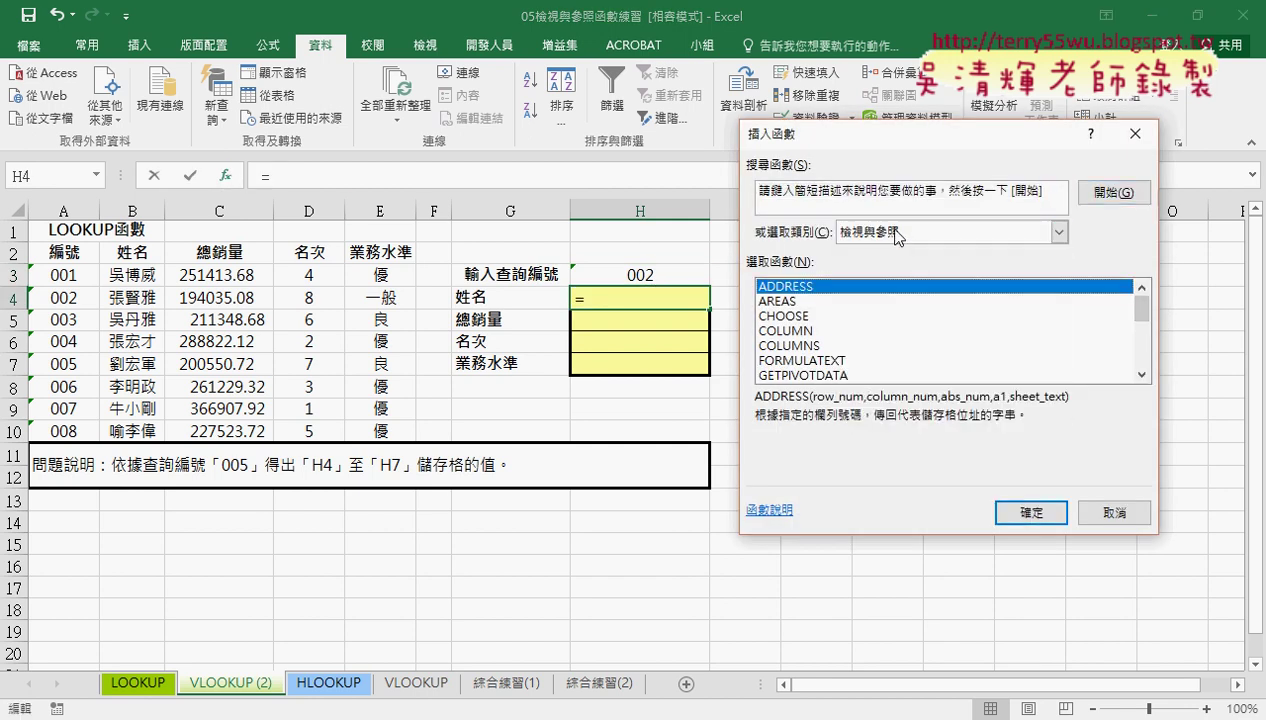
left_click_drag(1143, 318, 1143, 361)
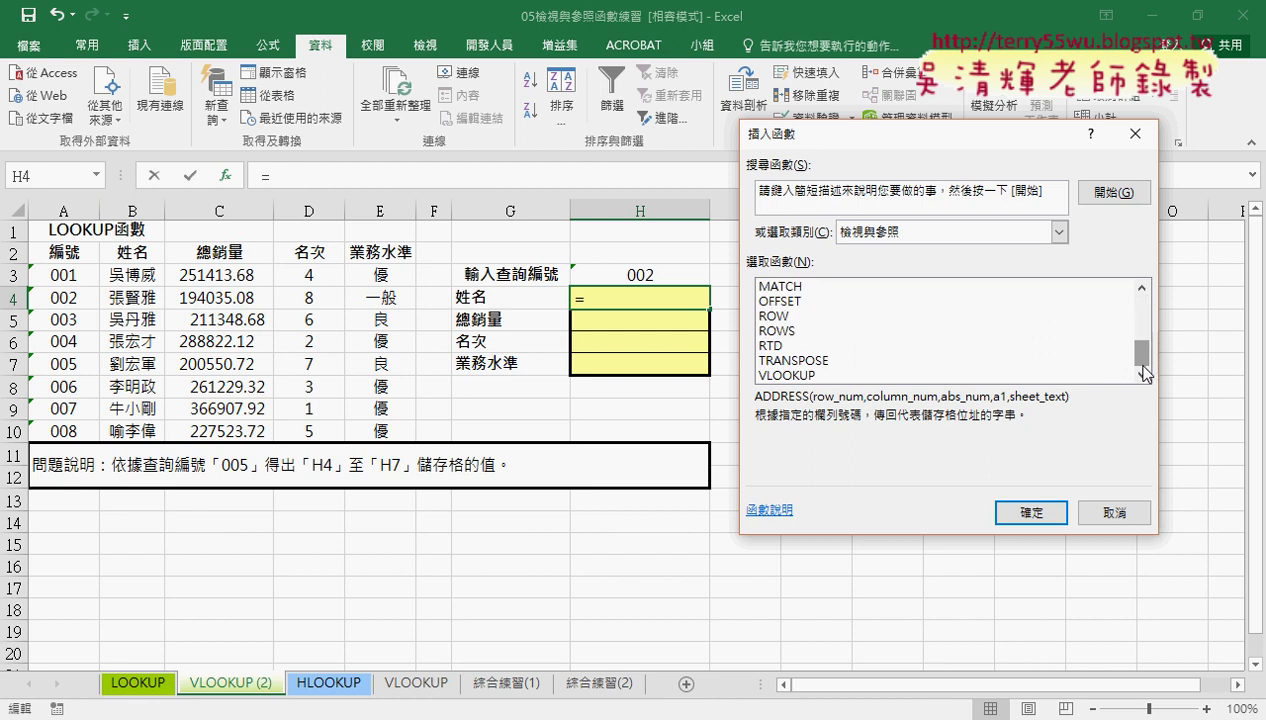
left_click(800, 376)
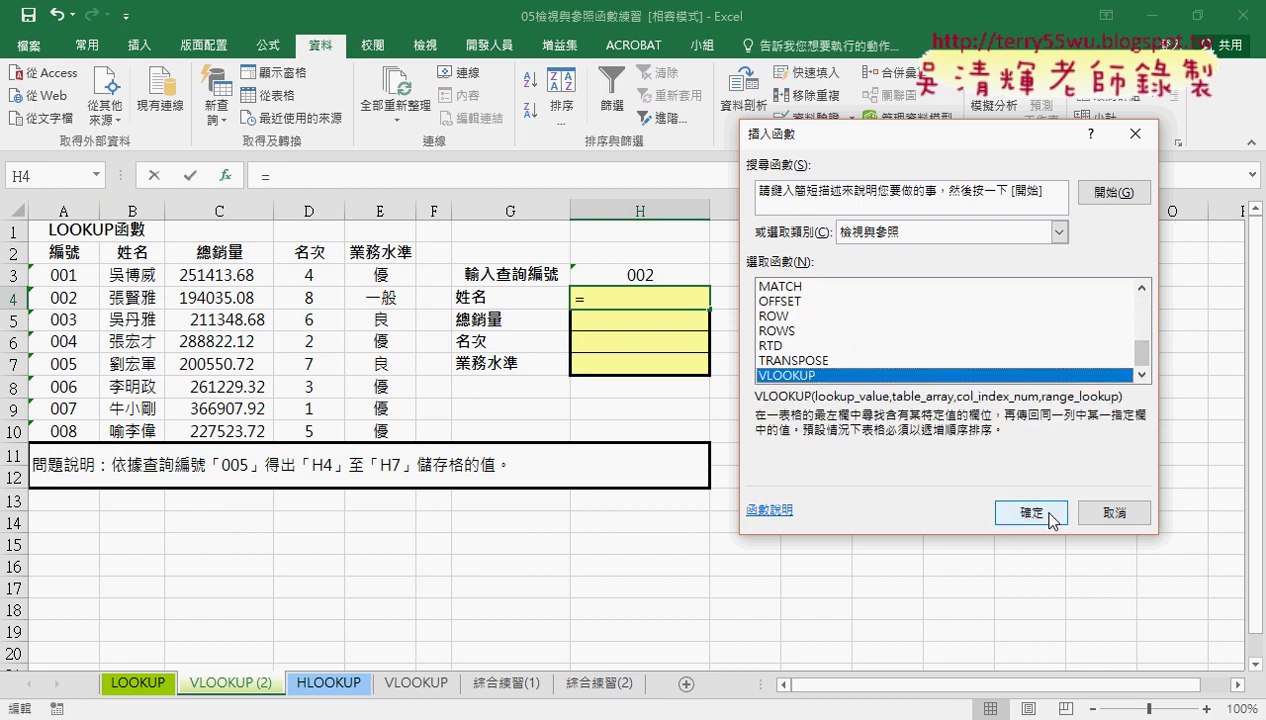
left_click(1038, 512)
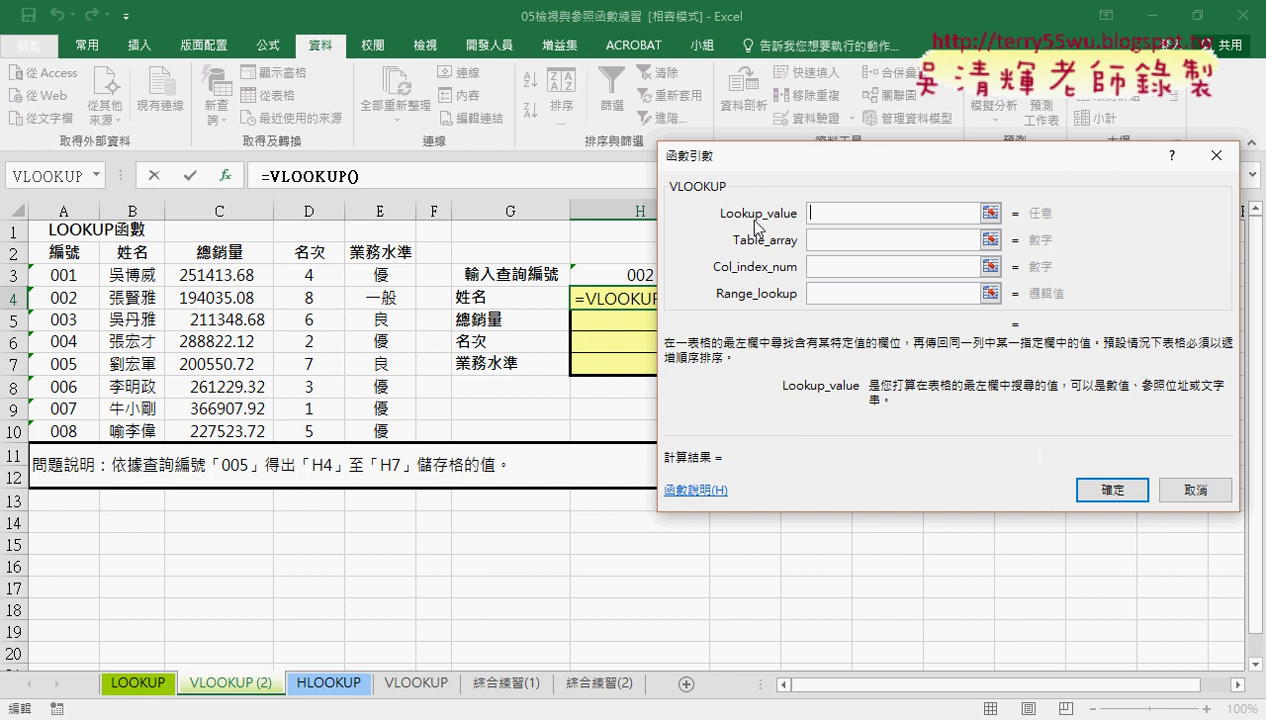
Set VLOOKUP's lookup value to H3 and its table array to A3:E10.
left_click_drag(820, 160, 878, 159)
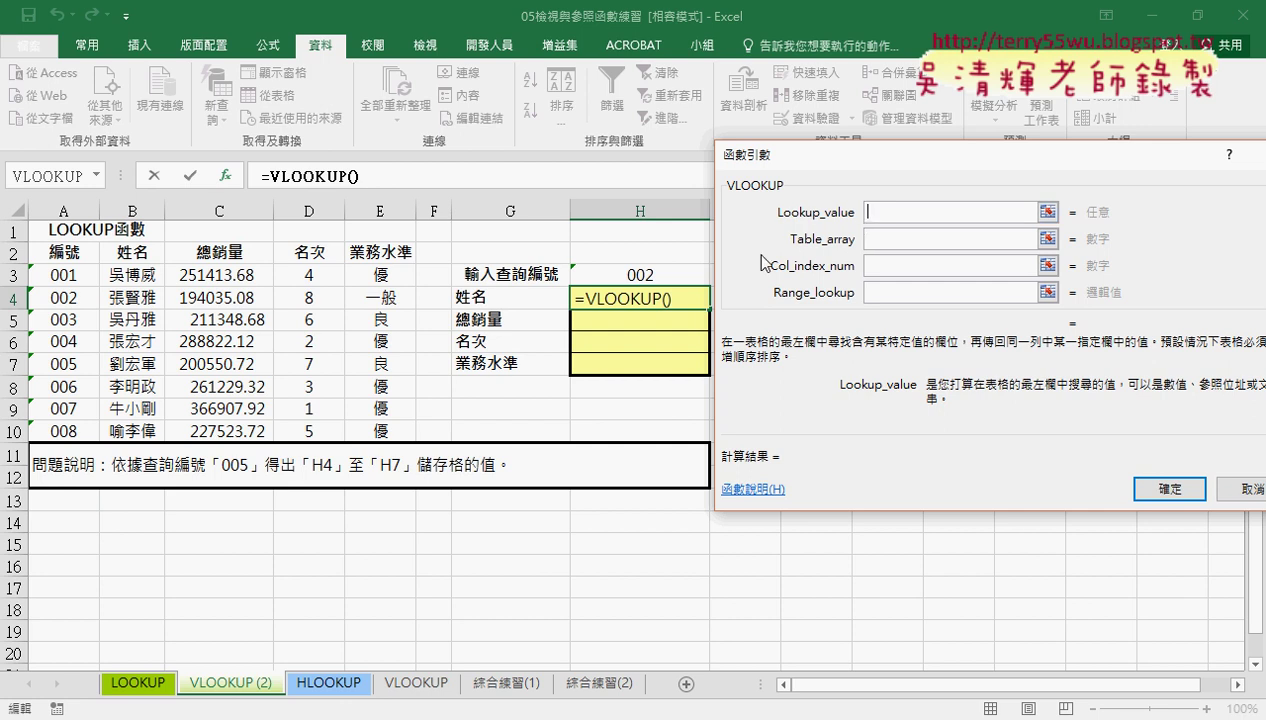
left_click(652, 274)
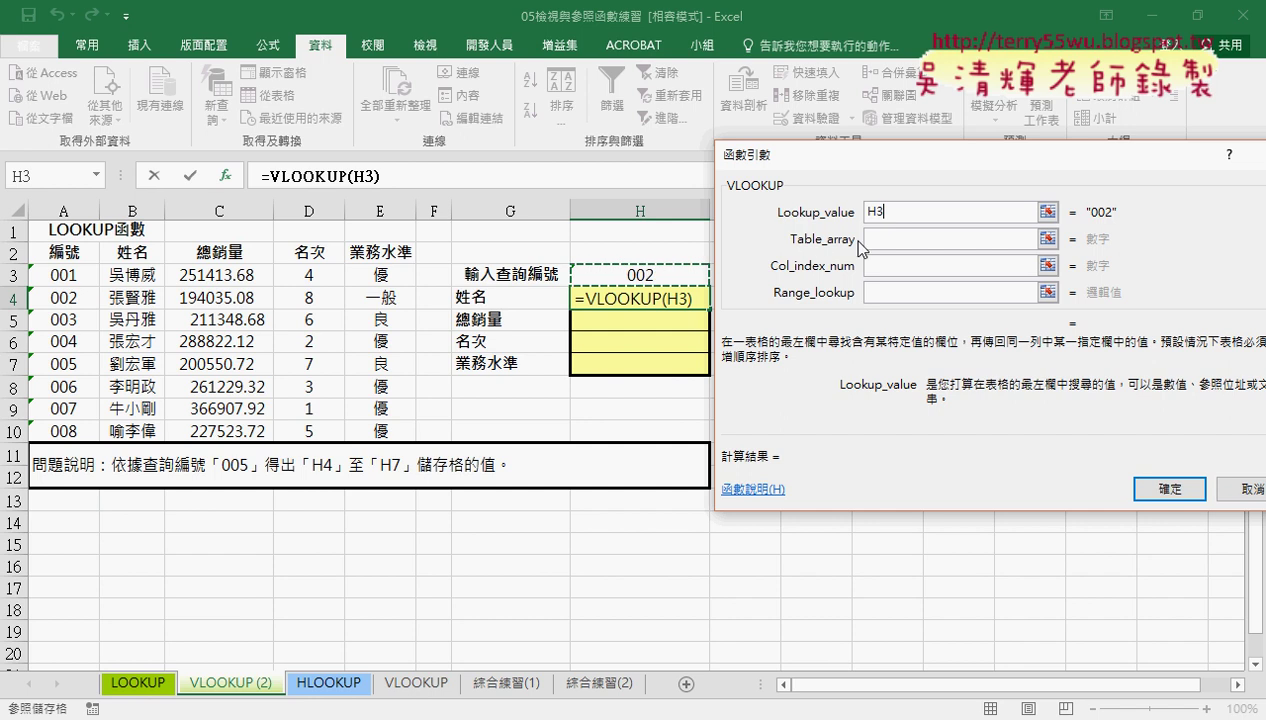
left_click(881, 240)
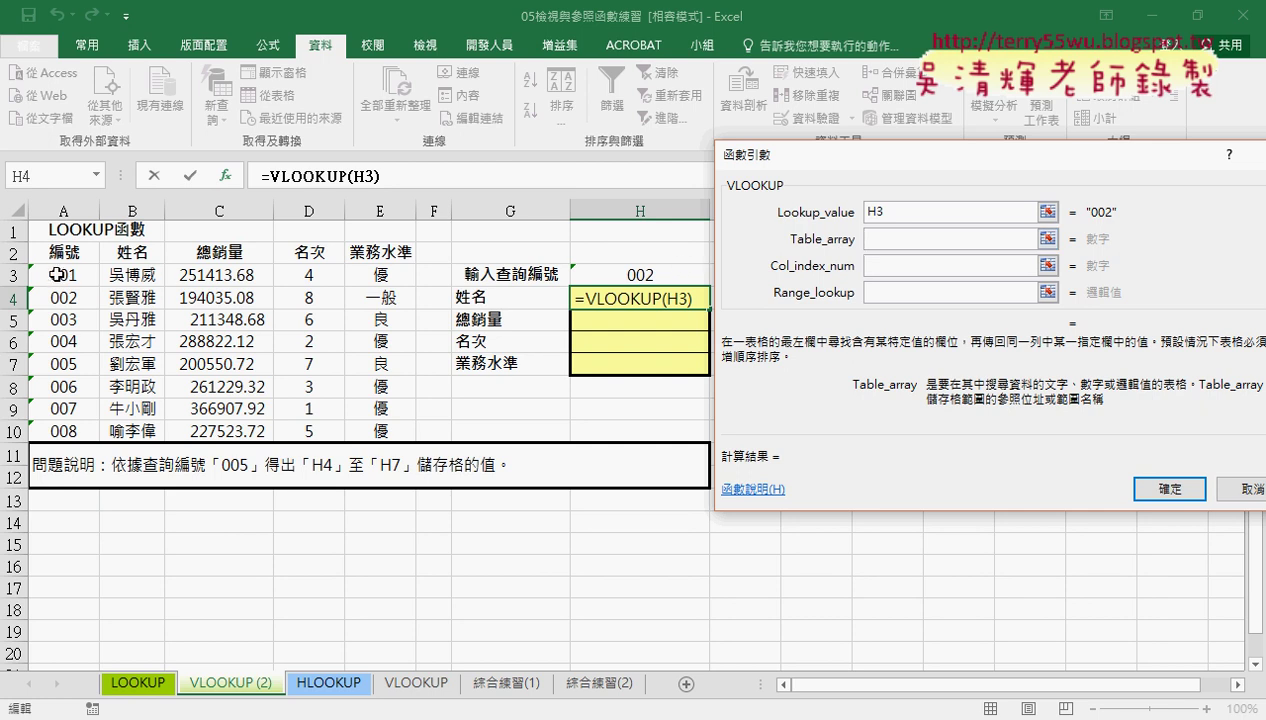
mouse_move(58, 274)
left_mouse_down()
mouse_move(66, 322)
mouse_move(381, 429)
left_mouse_up()
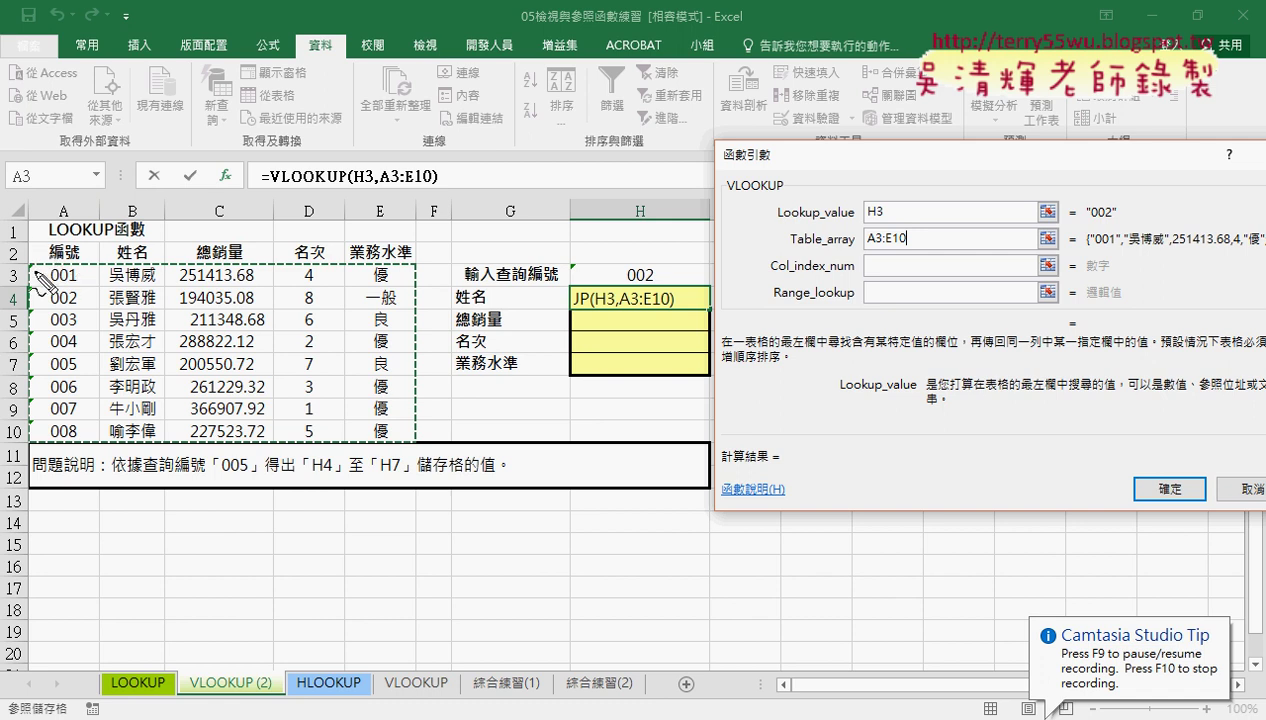
mouse_move(36, 274)
left_mouse_down()
mouse_move(305, 270)
mouse_move(70, 440)
left_mouse_up()
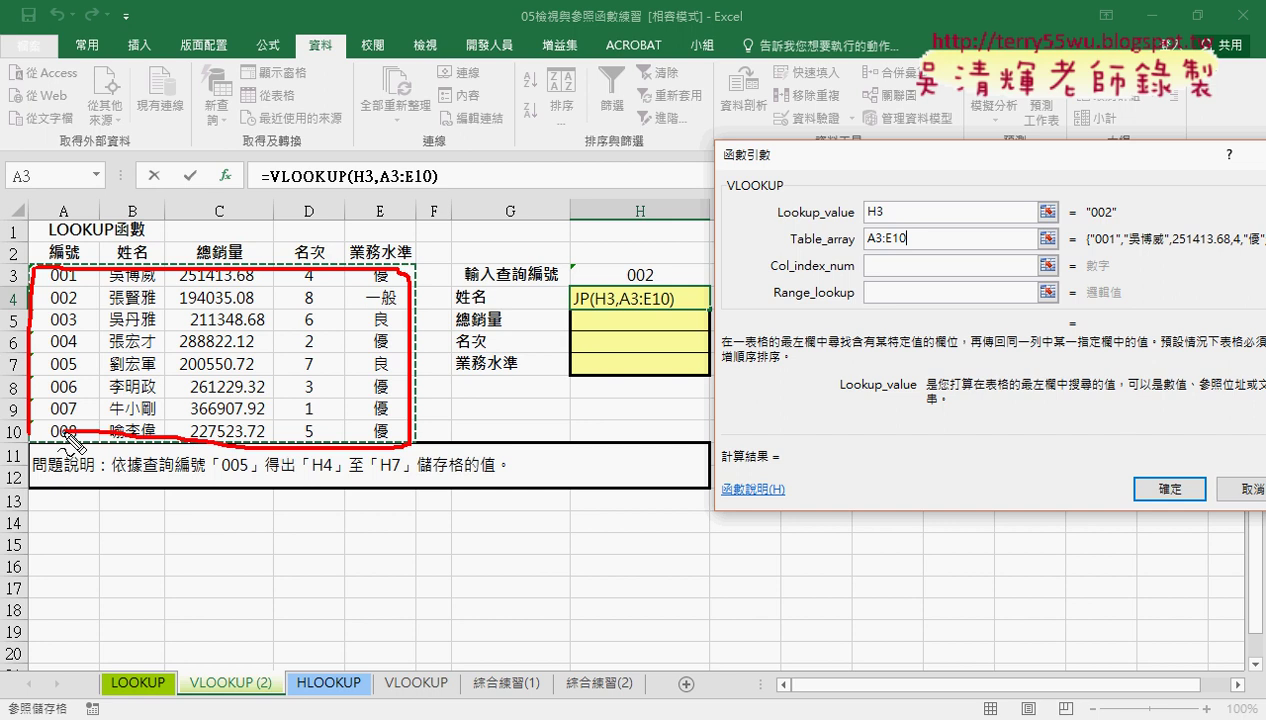
mouse_move(802, 246)
left_mouse_down()
mouse_move(850, 246)
mouse_move(350, 258)
left_mouse_up()
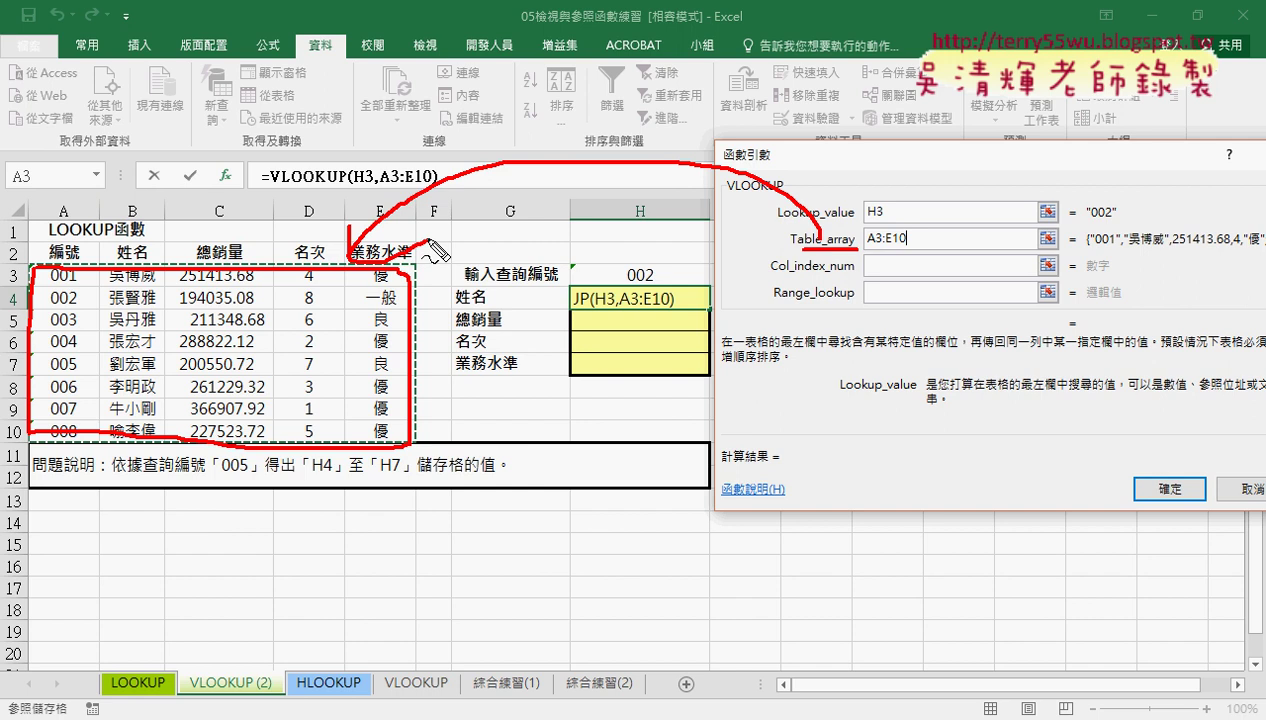
key("Escape")
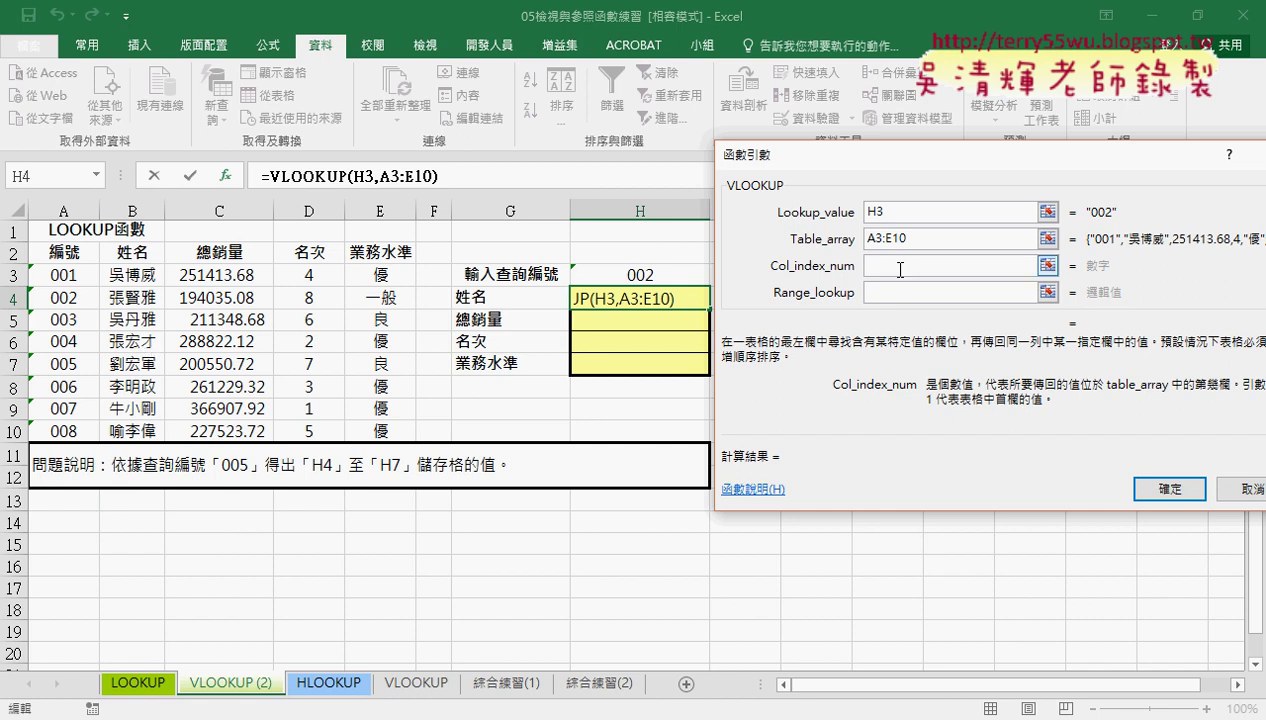
Enter column index 2 and exact match 0 to finish =VLOOKUP(H3,A3:E10,2,0).
type("2")
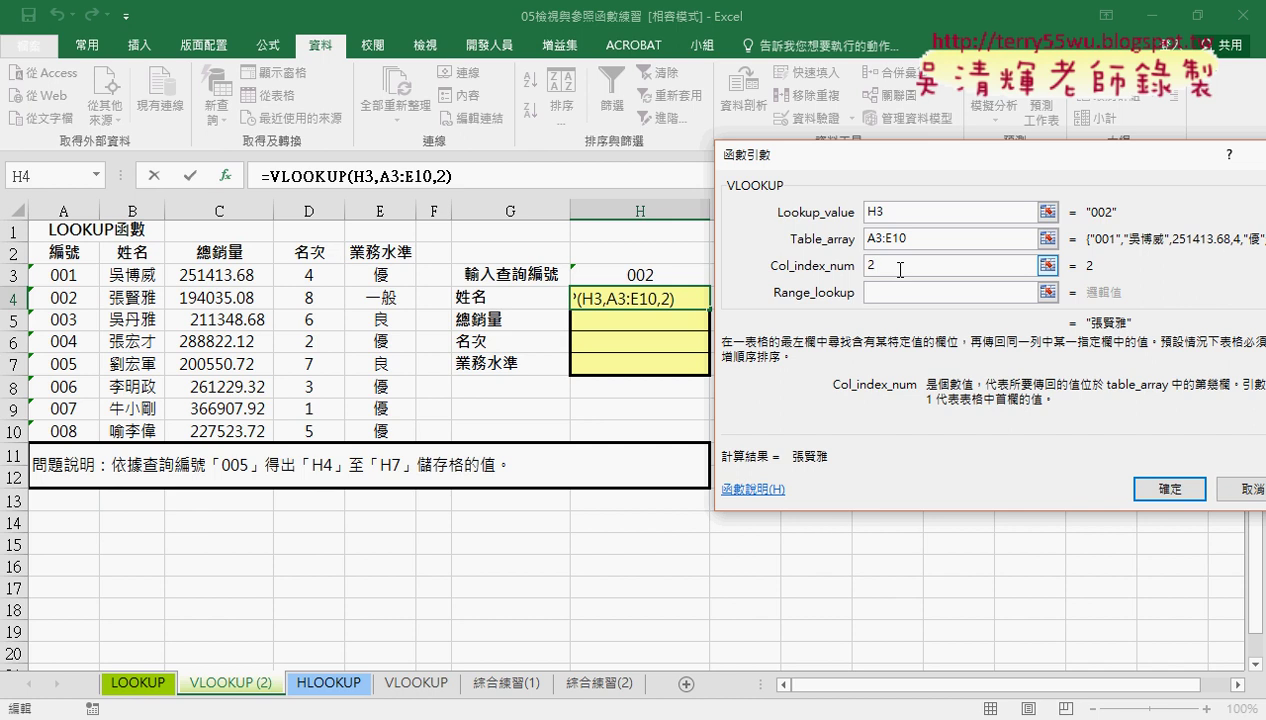
left_click(888, 296)
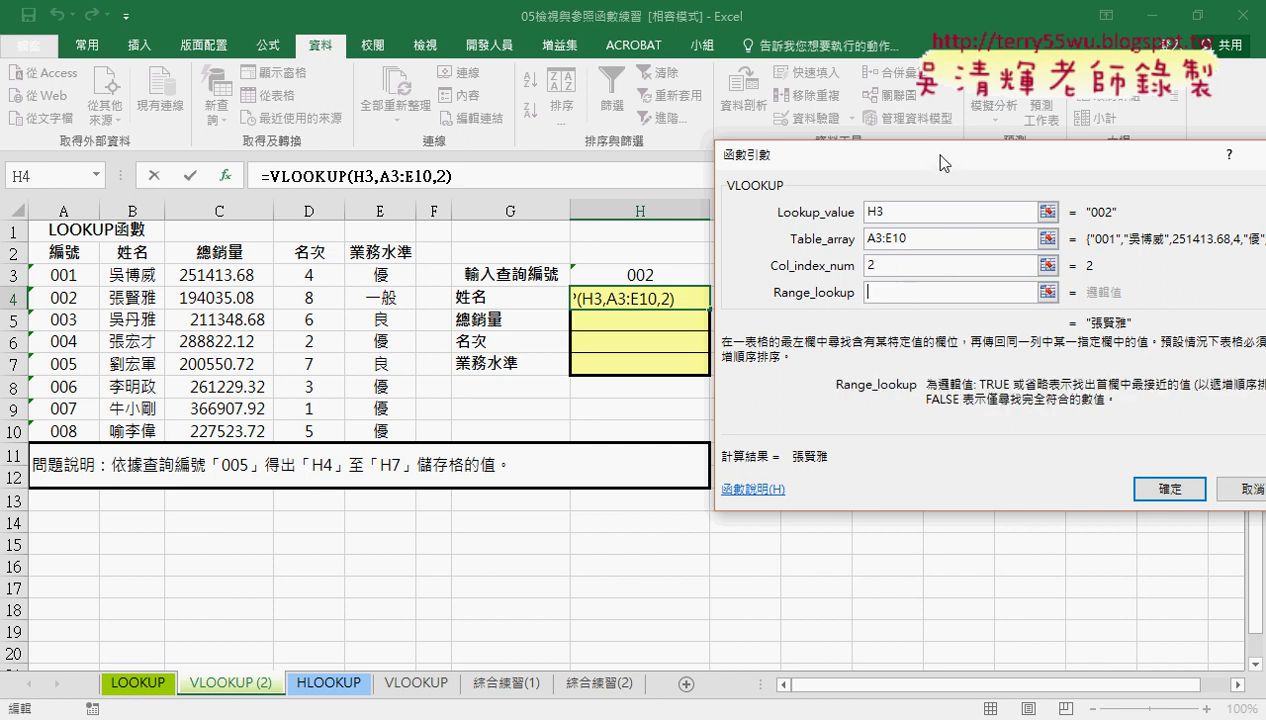
left_click_drag(940, 155, 822, 135)
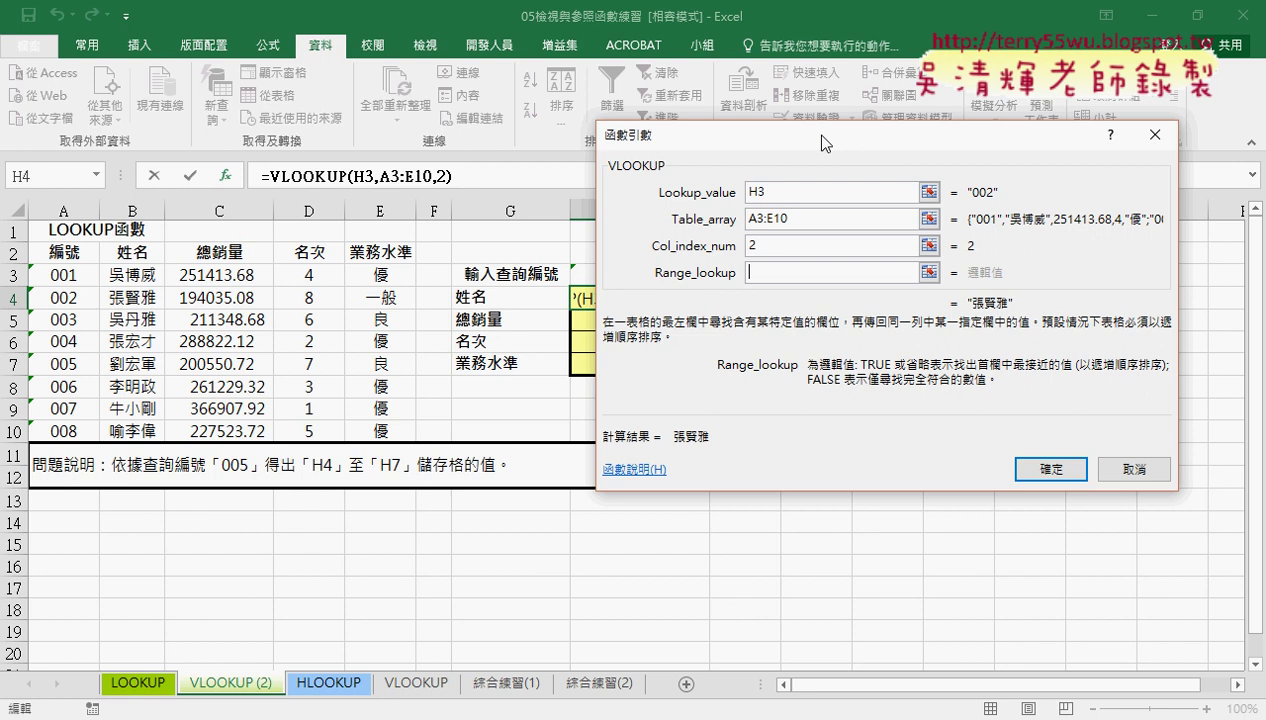
type("0")
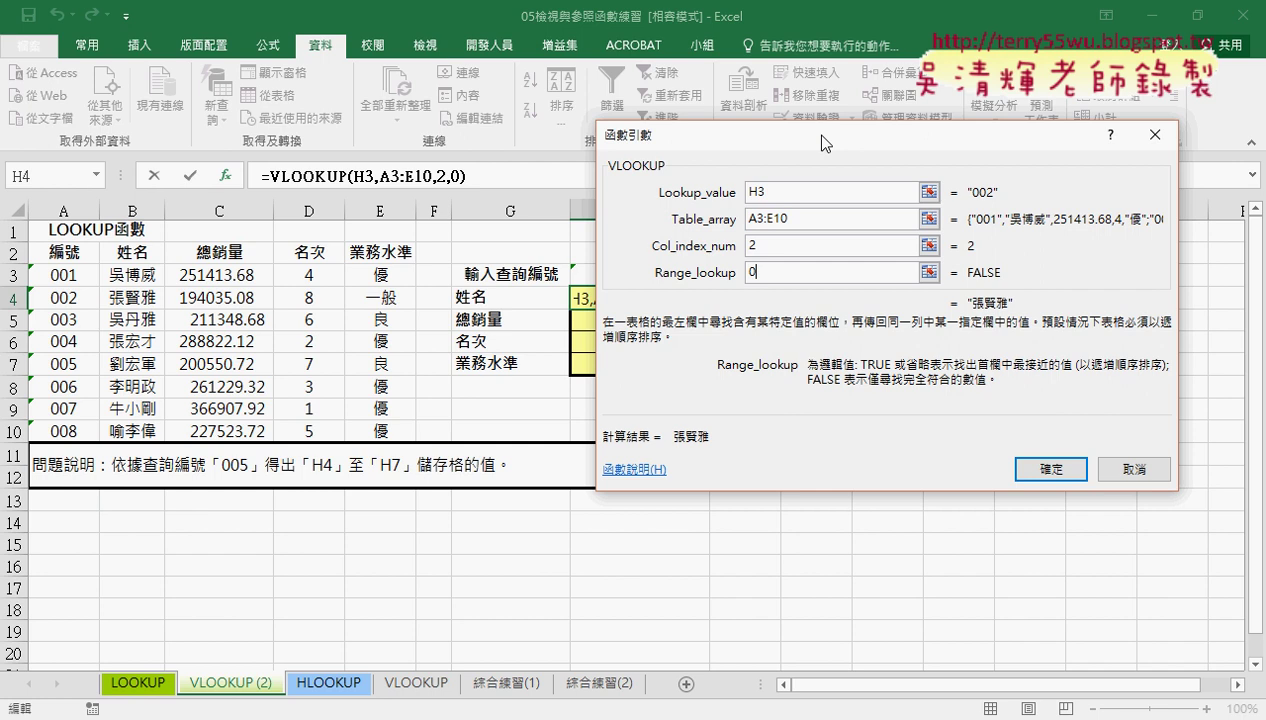
key("BackSpace")
type("1")
key("BackSpace")
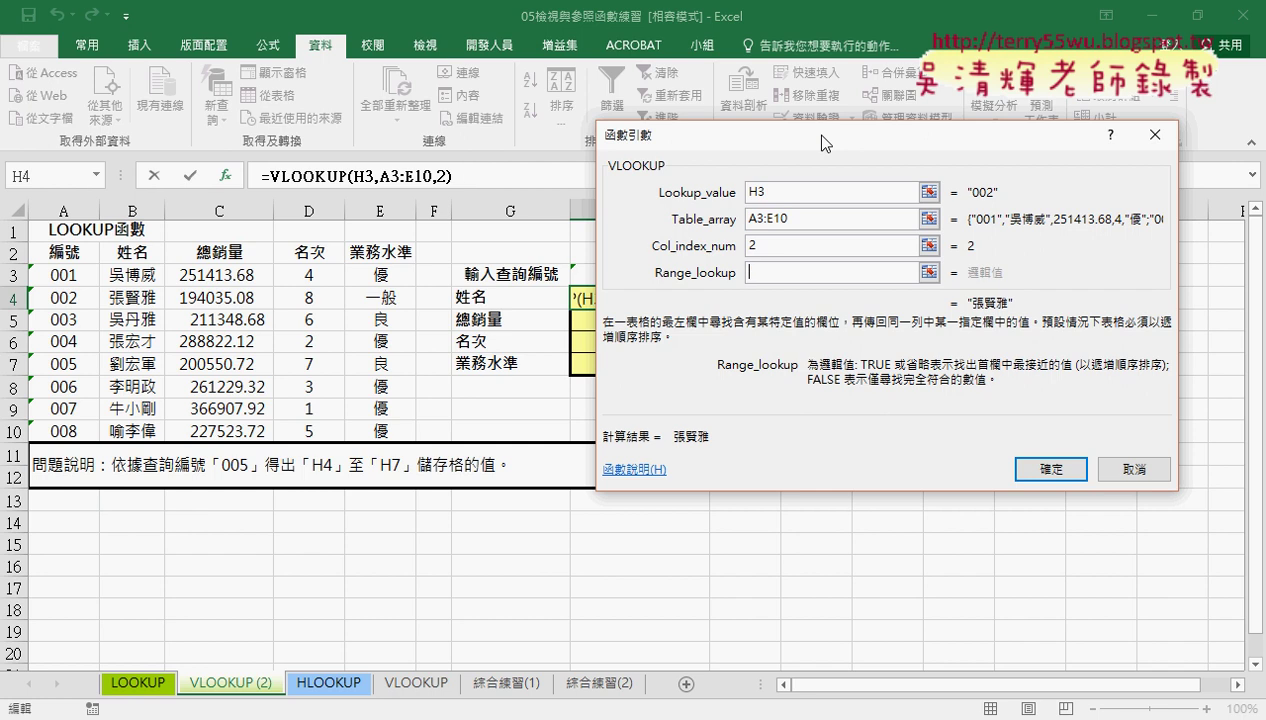
type("0")
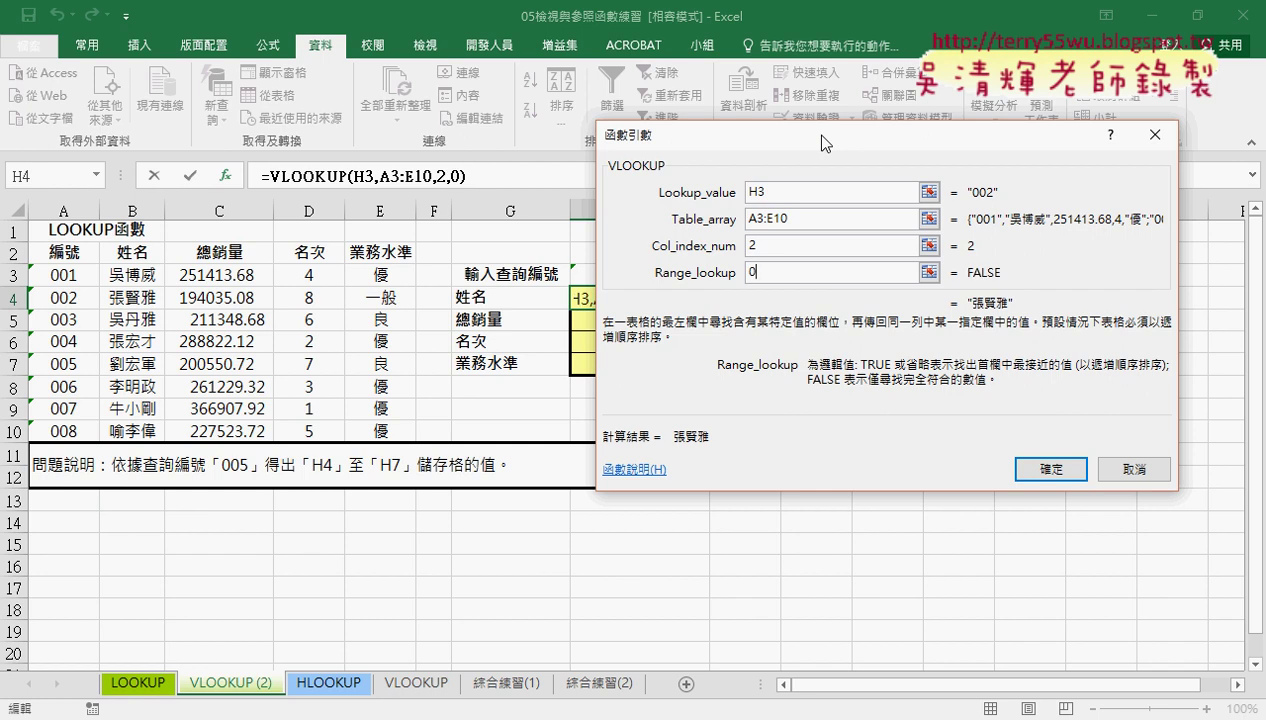
left_click(1047, 476)
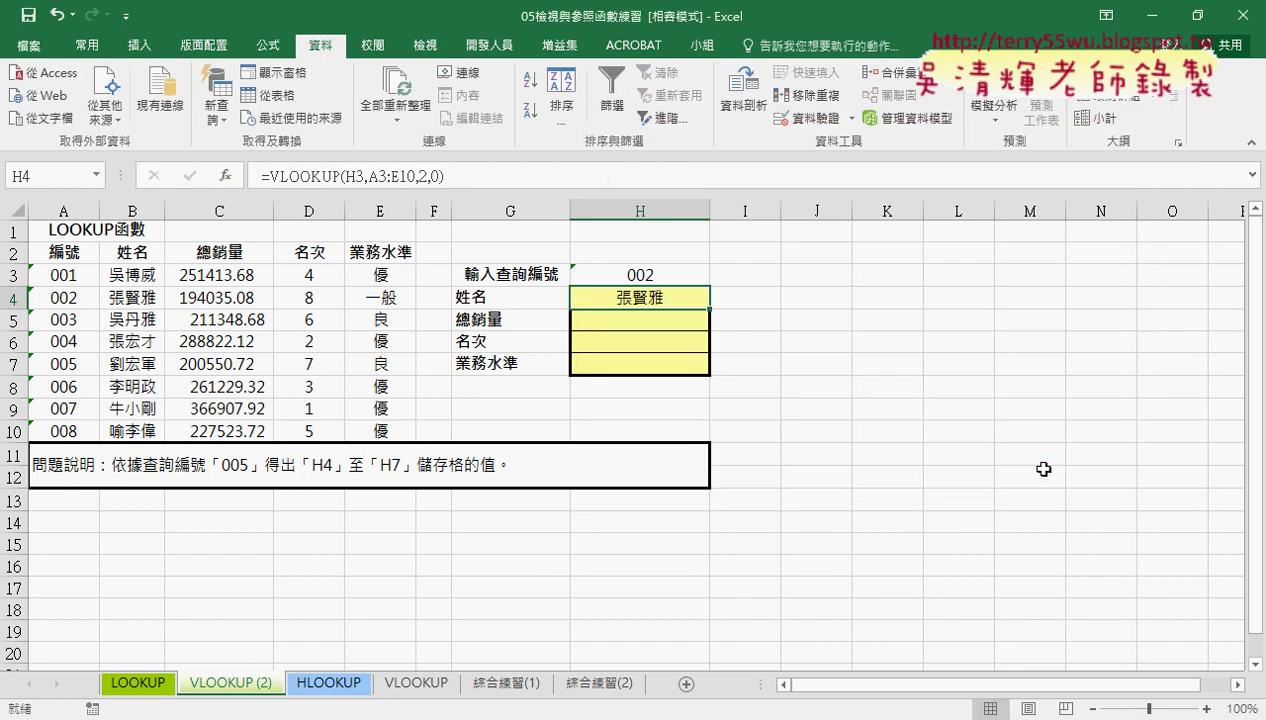
Test the lookup by switching H3 to 001, then to 003, and reselect H4.
left_click(644, 274)
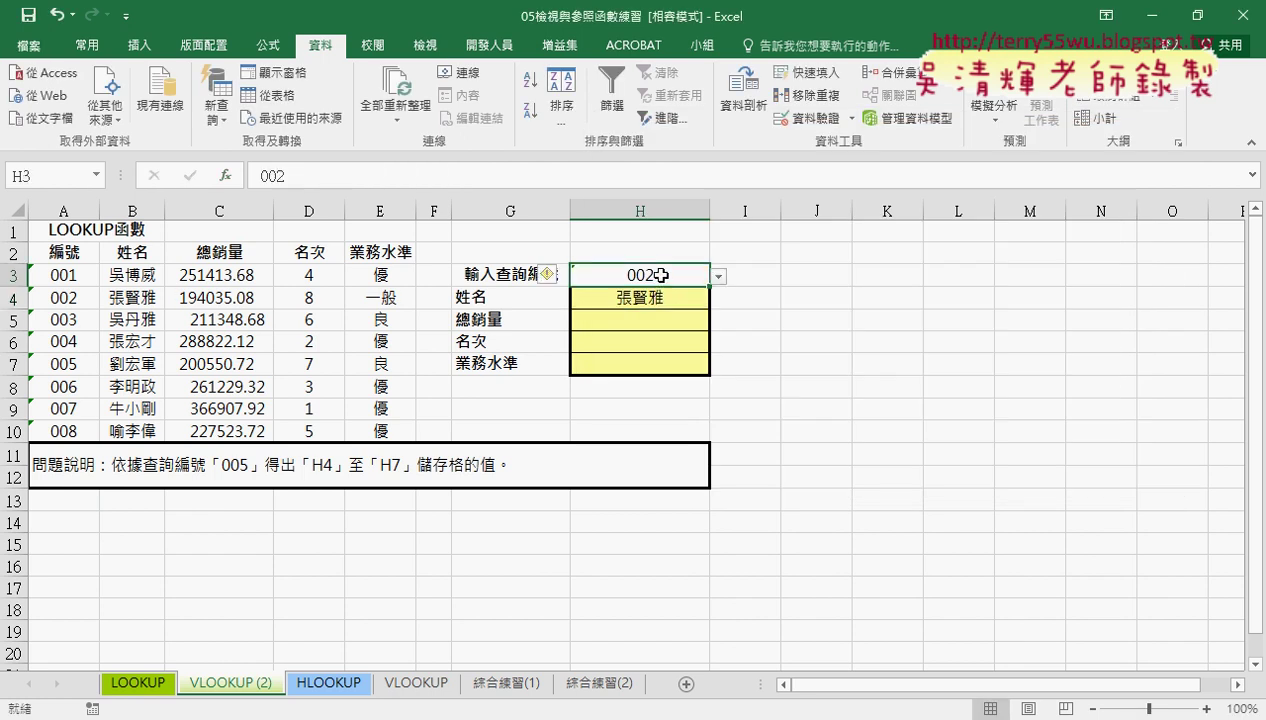
left_click(719, 275)
left_click(701, 297)
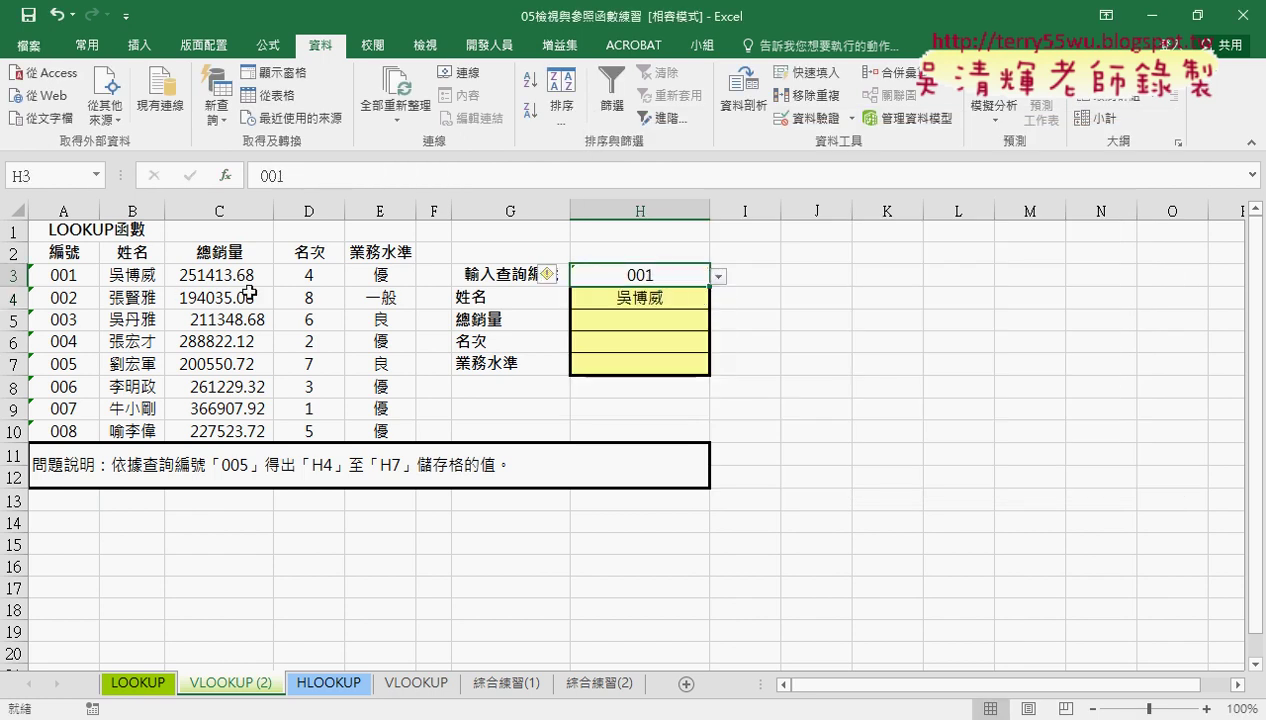
left_click(719, 275)
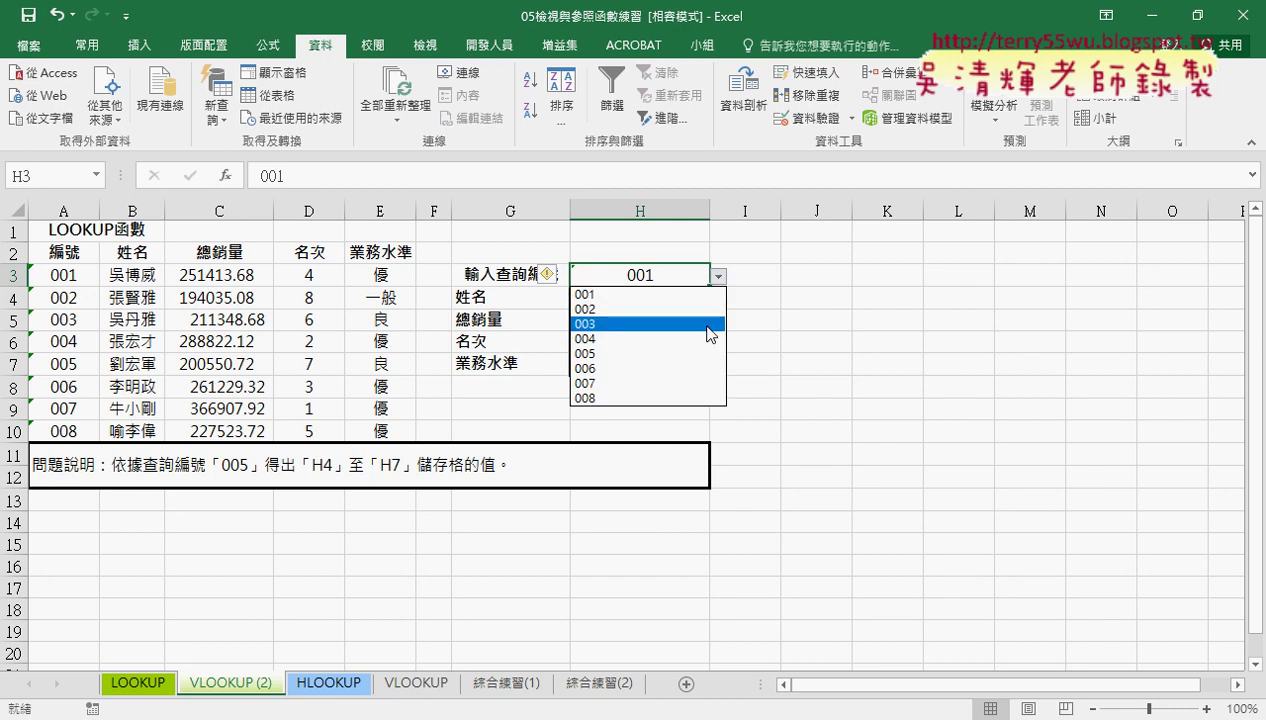
left_click(710, 324)
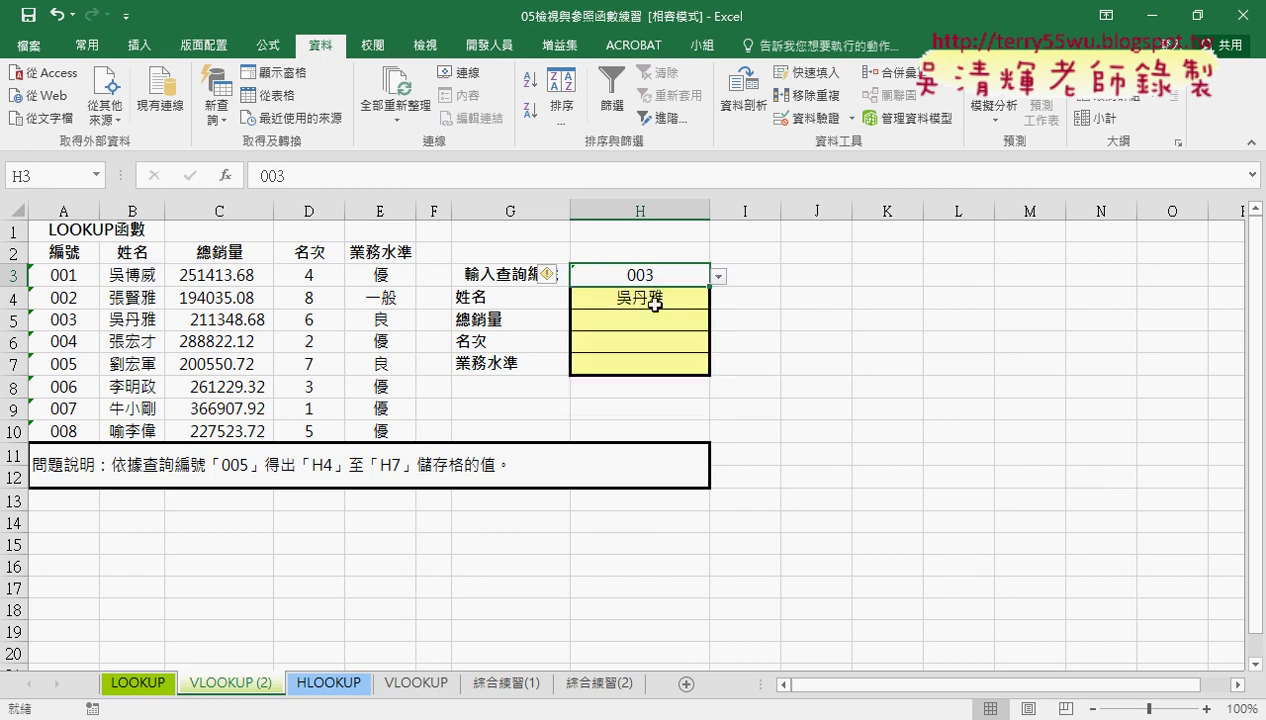
left_click(655, 304)
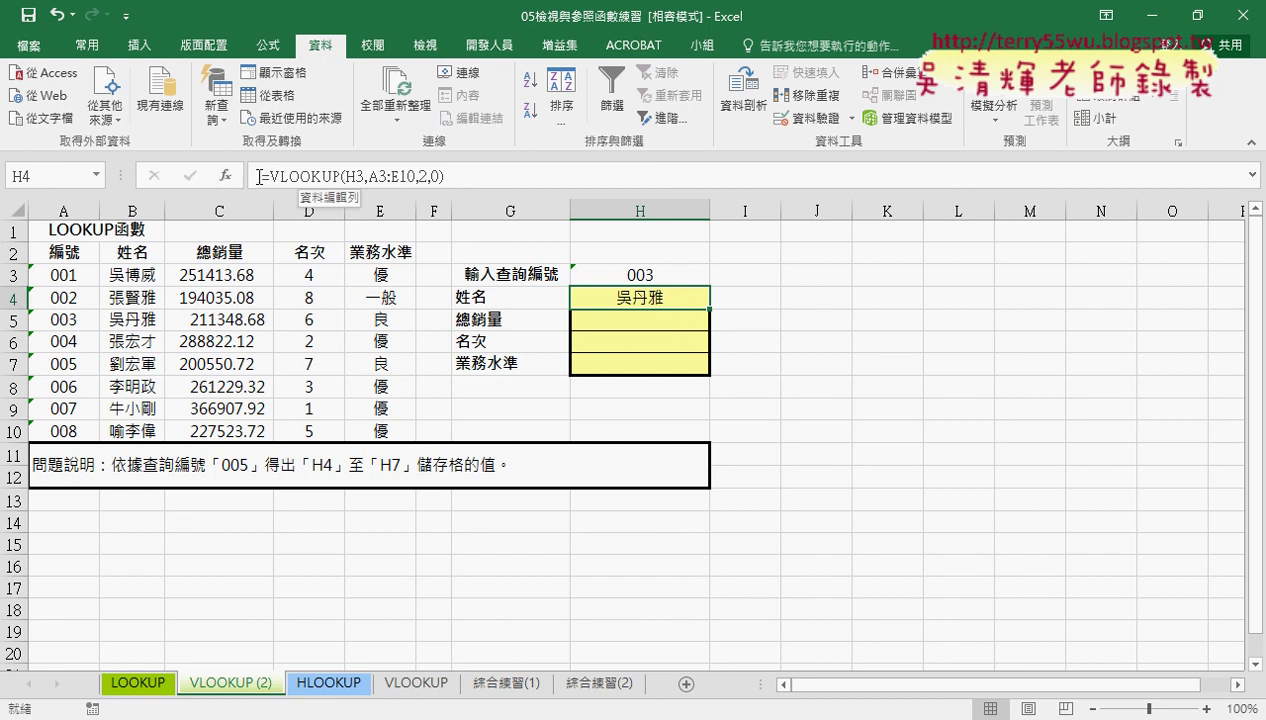
Change H4's table array to the row-locked range A$3:E$10.
left_click_drag(254, 176, 488, 180)
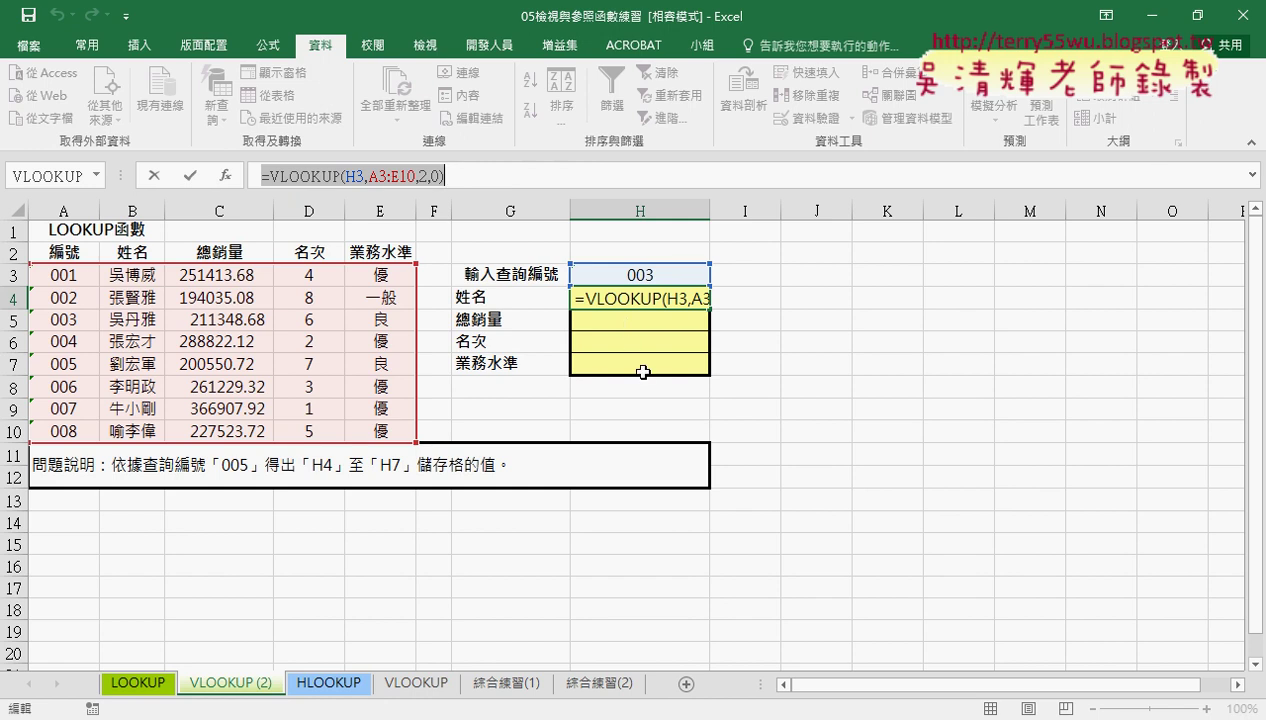
left_click(425, 176)
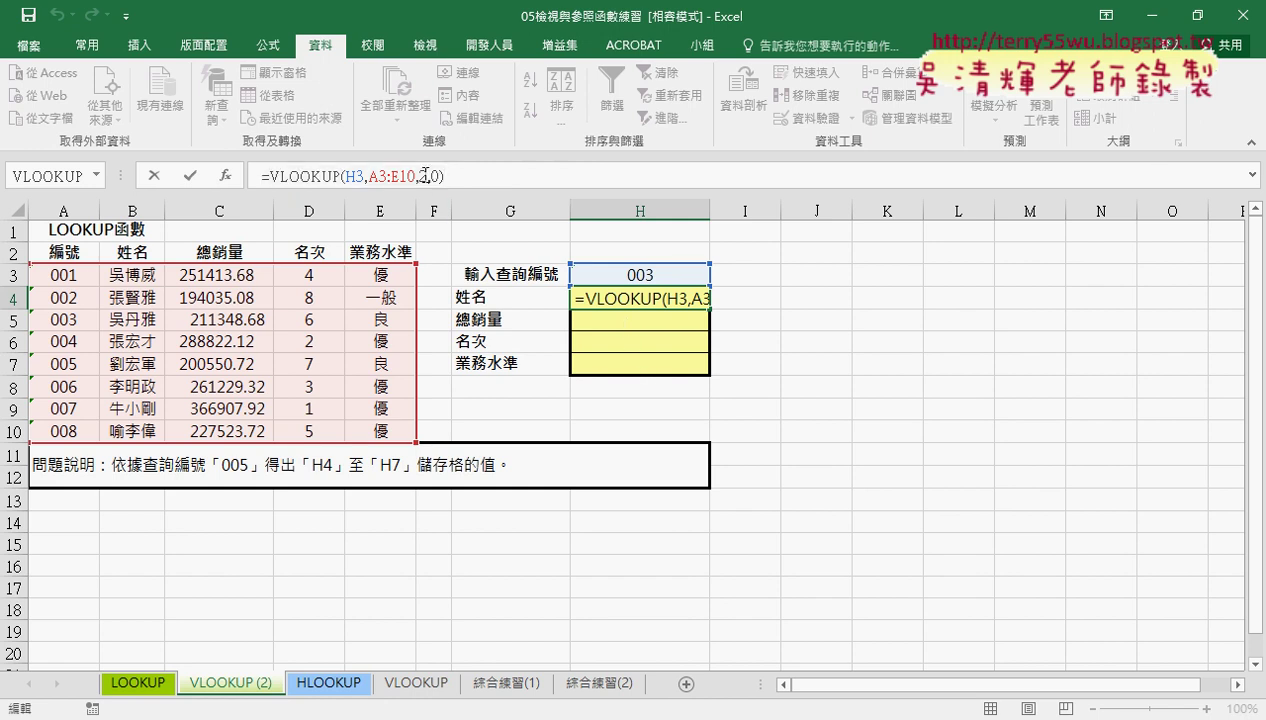
left_click(310, 176)
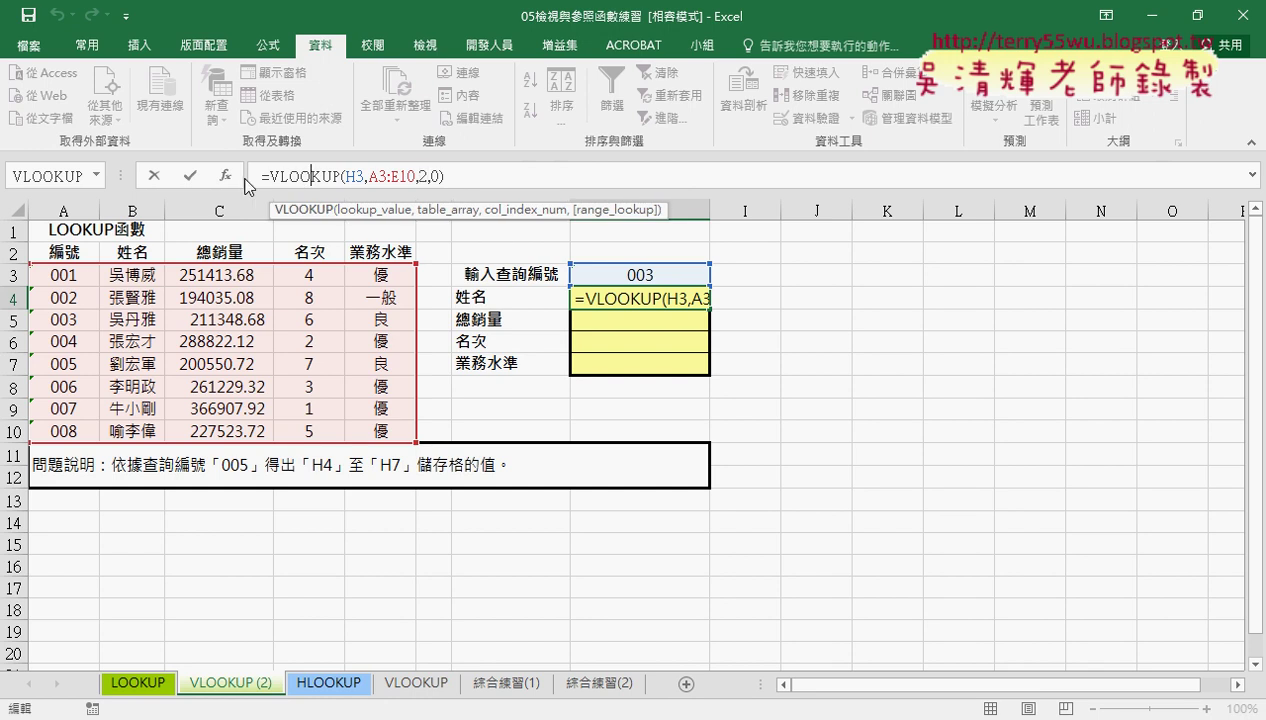
left_click(226, 176)
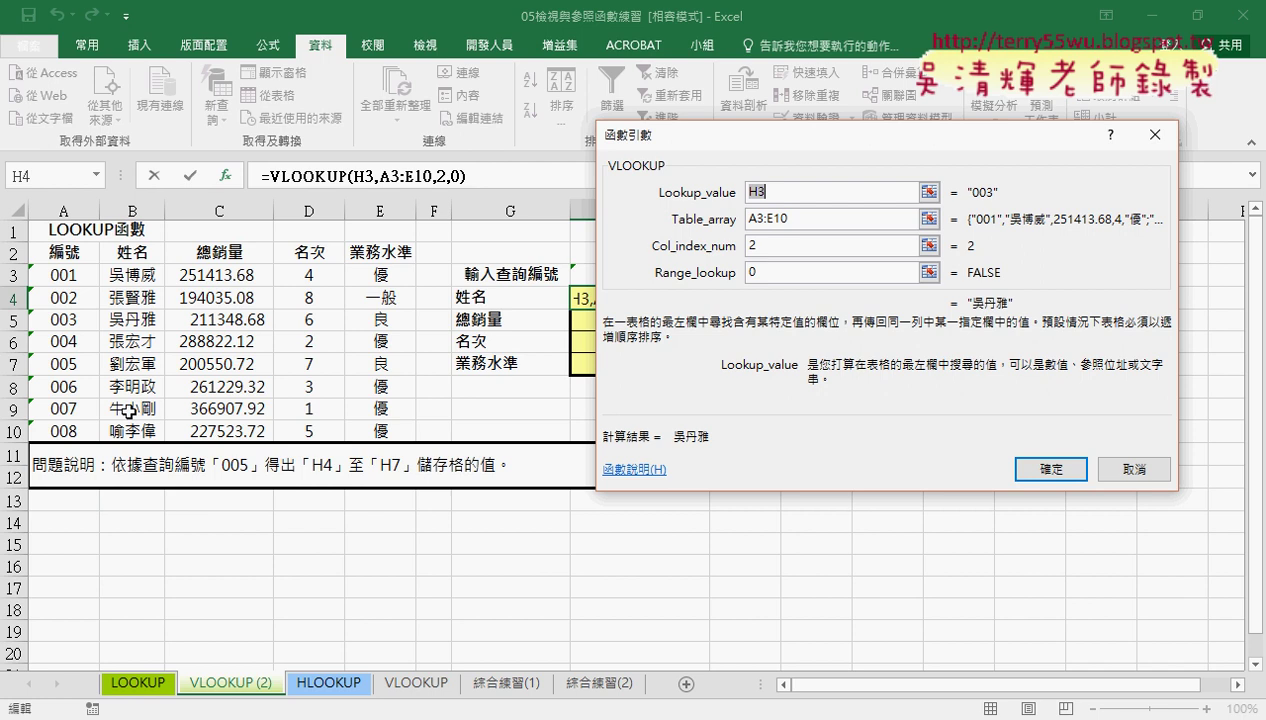
left_click_drag(758, 136, 888, 138)
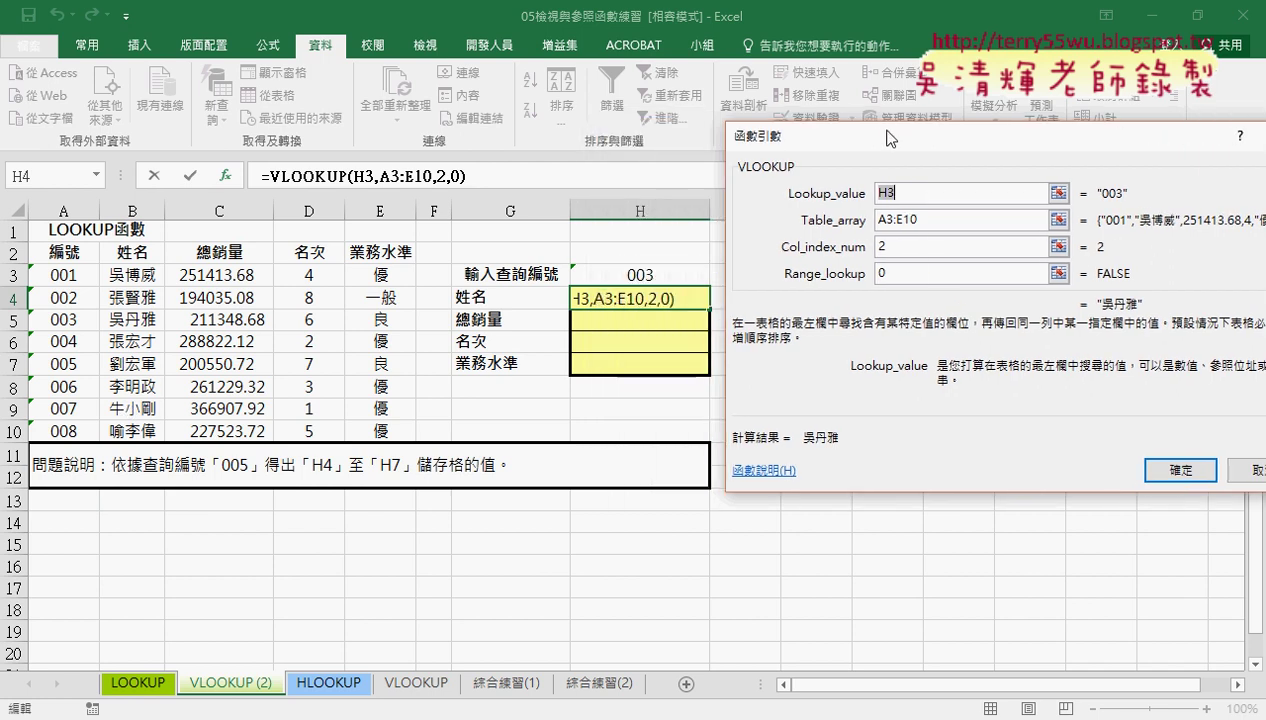
left_click(919, 247)
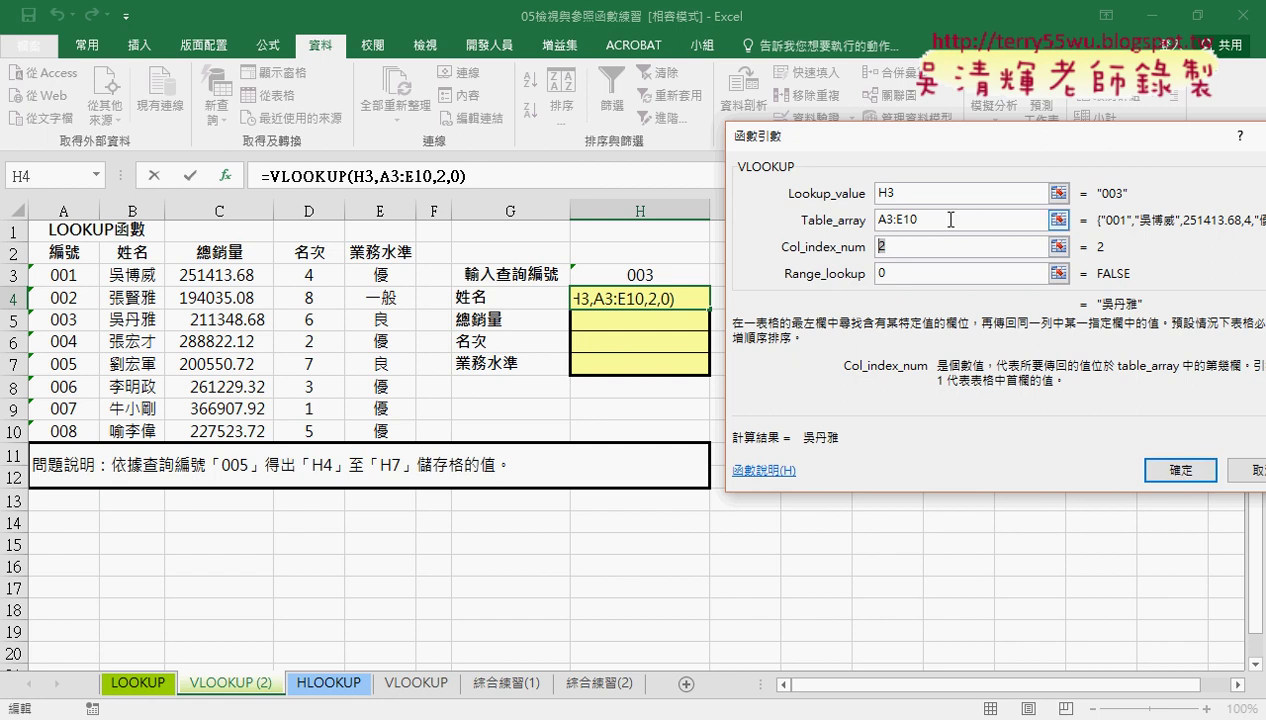
left_click_drag(950, 219, 861, 219)
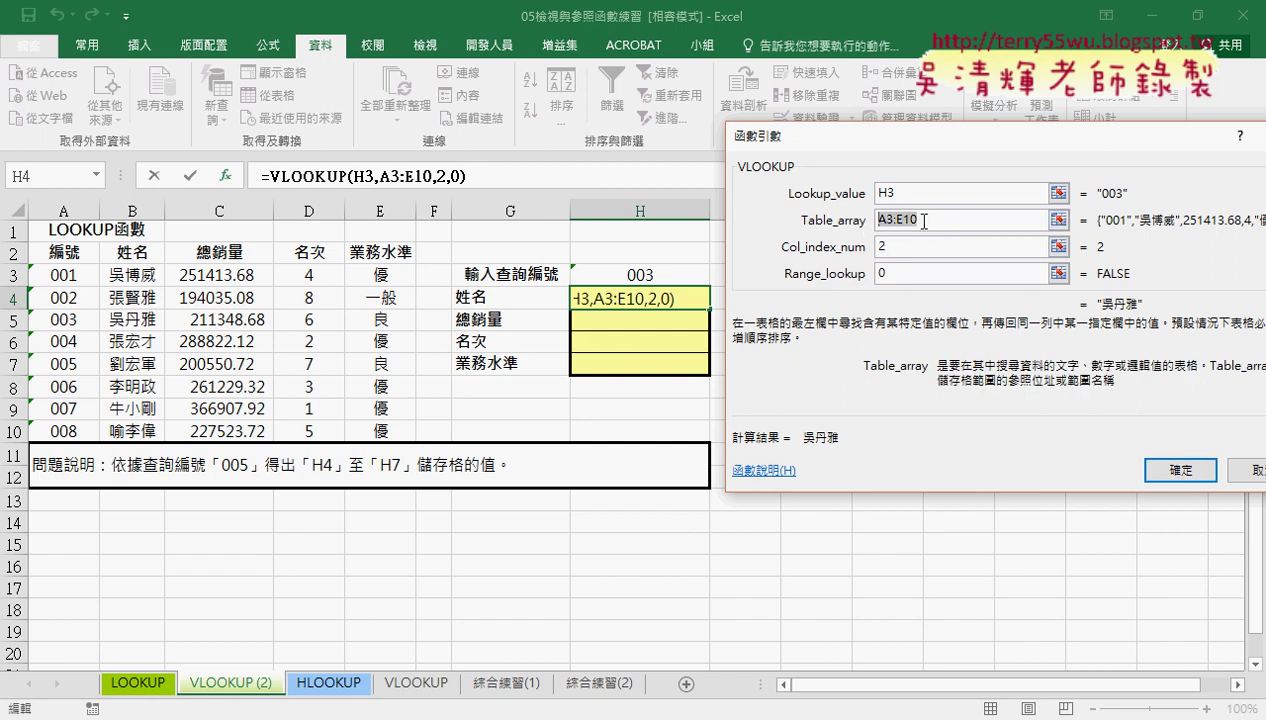
key("F4")
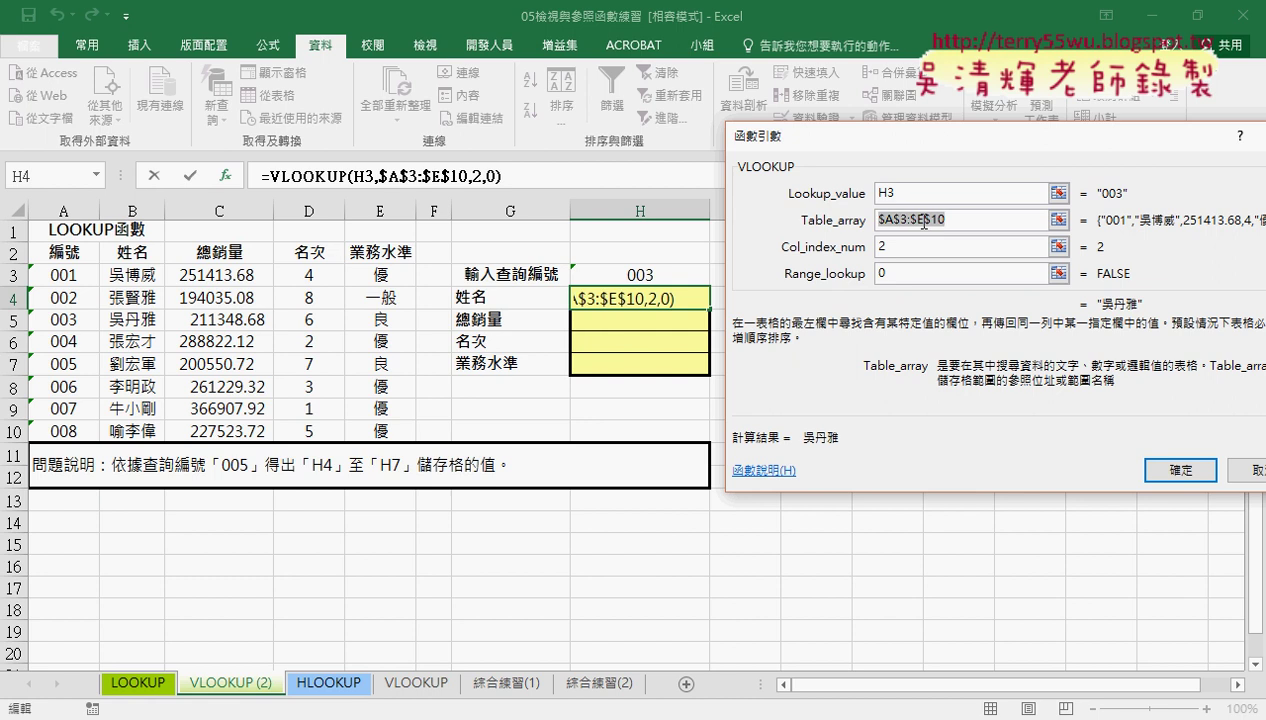
key("F4")
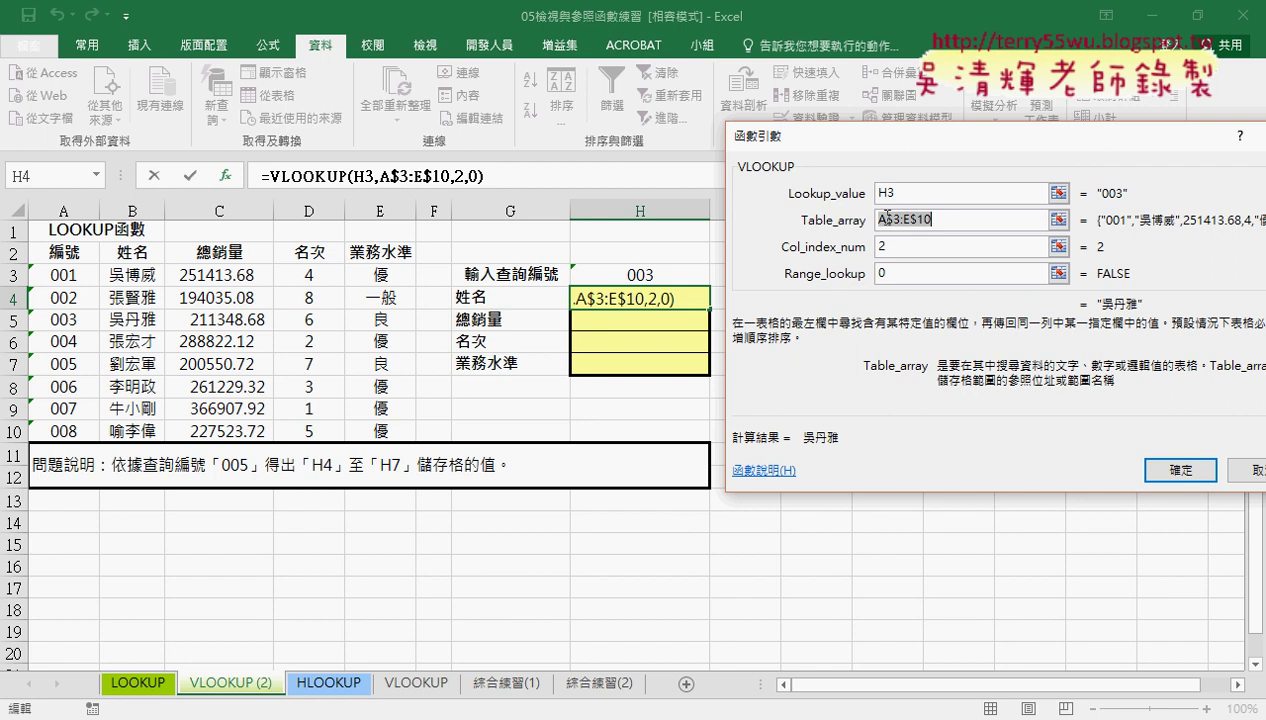
left_click(1180, 470)
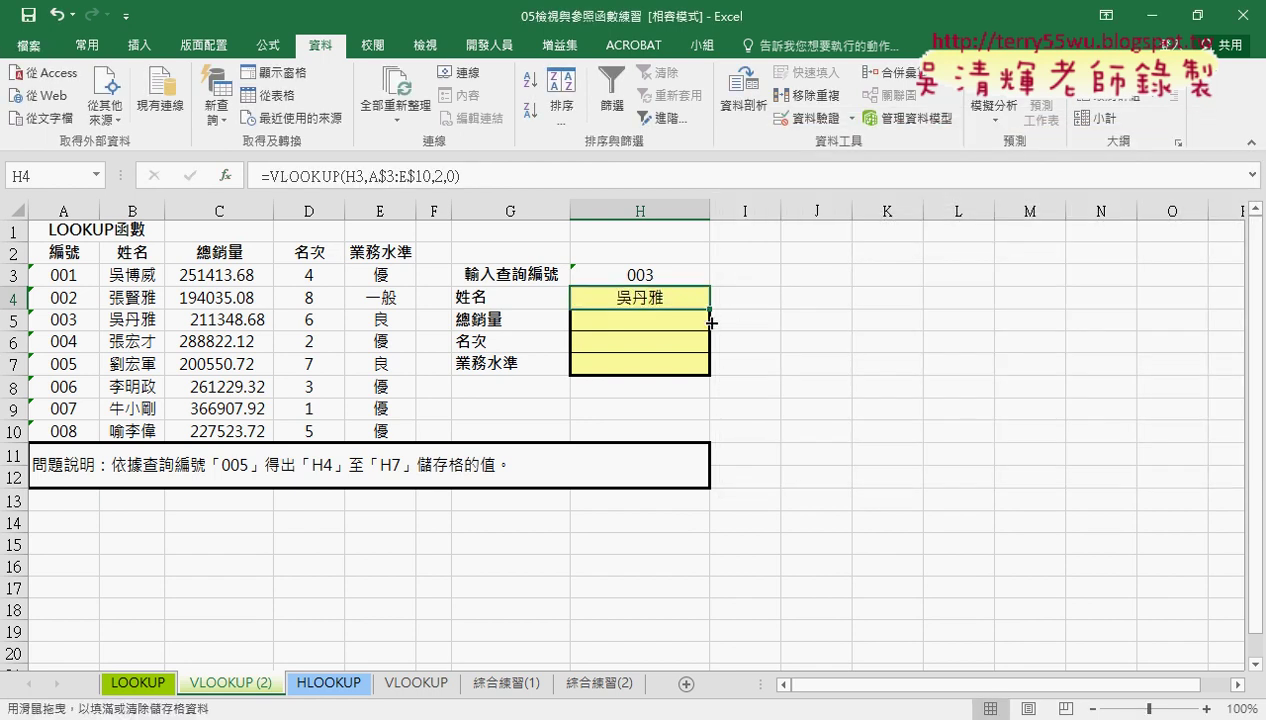
Lock the ID reference as H$3 and fill =VLOOKUP(H$3,A$3:E$10,2,0) down to H7.
left_click_drag(710, 321, 706, 376)
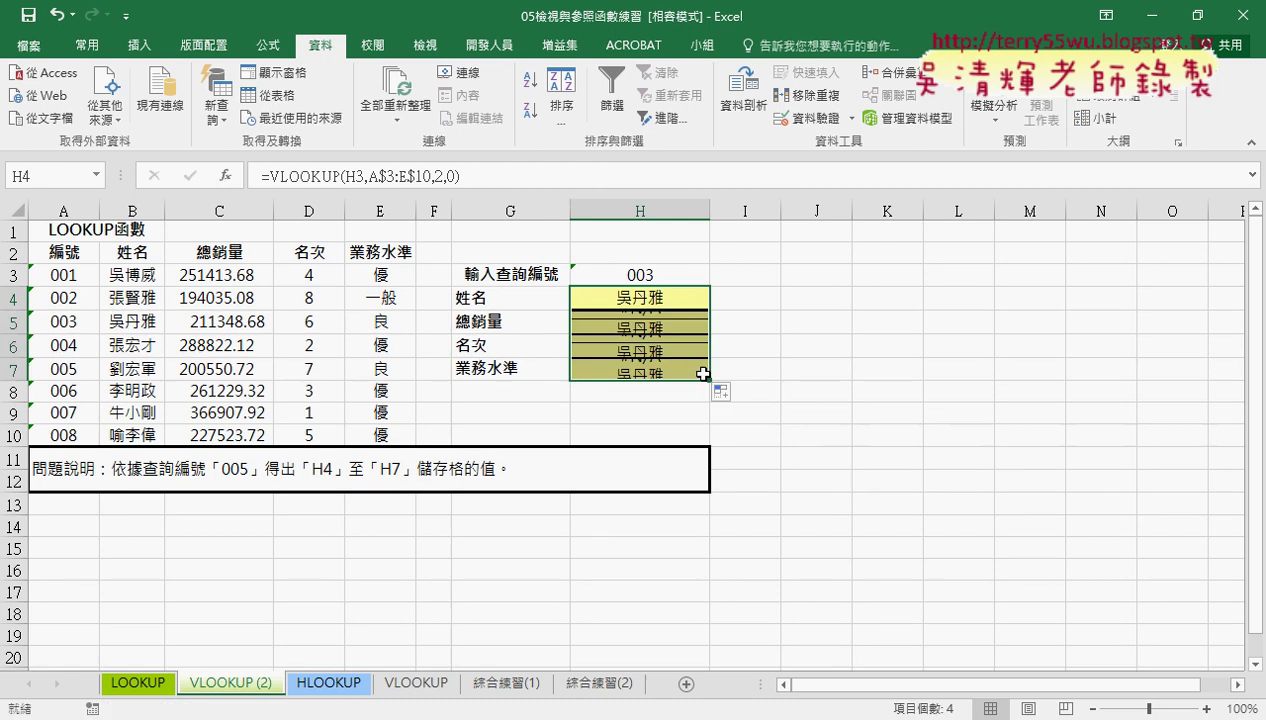
left_click(645, 321)
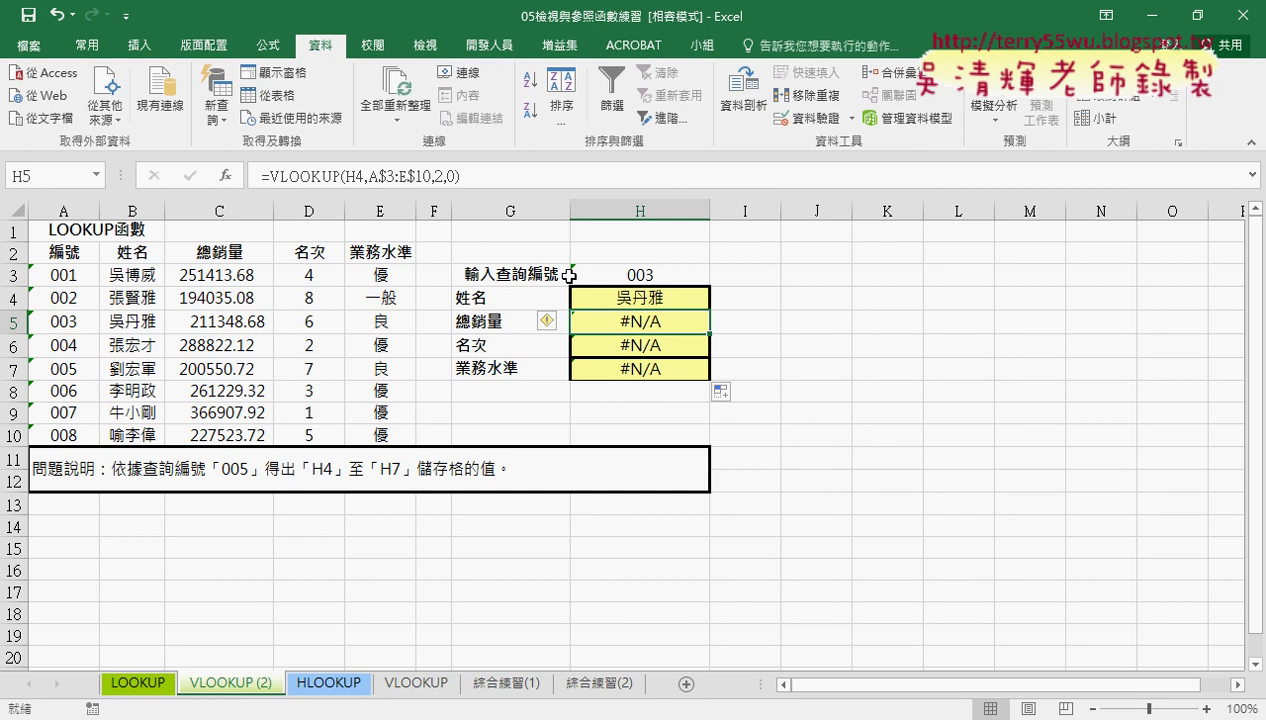
left_click(645, 296)
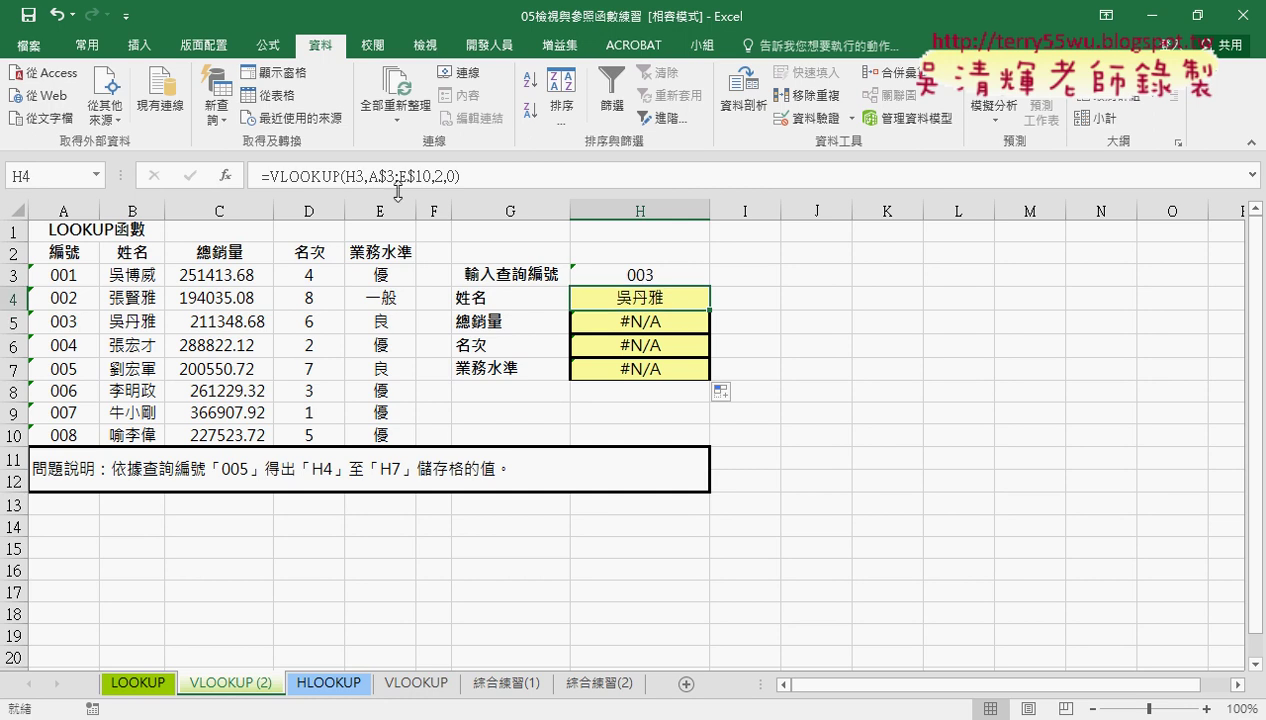
left_click(350, 176)
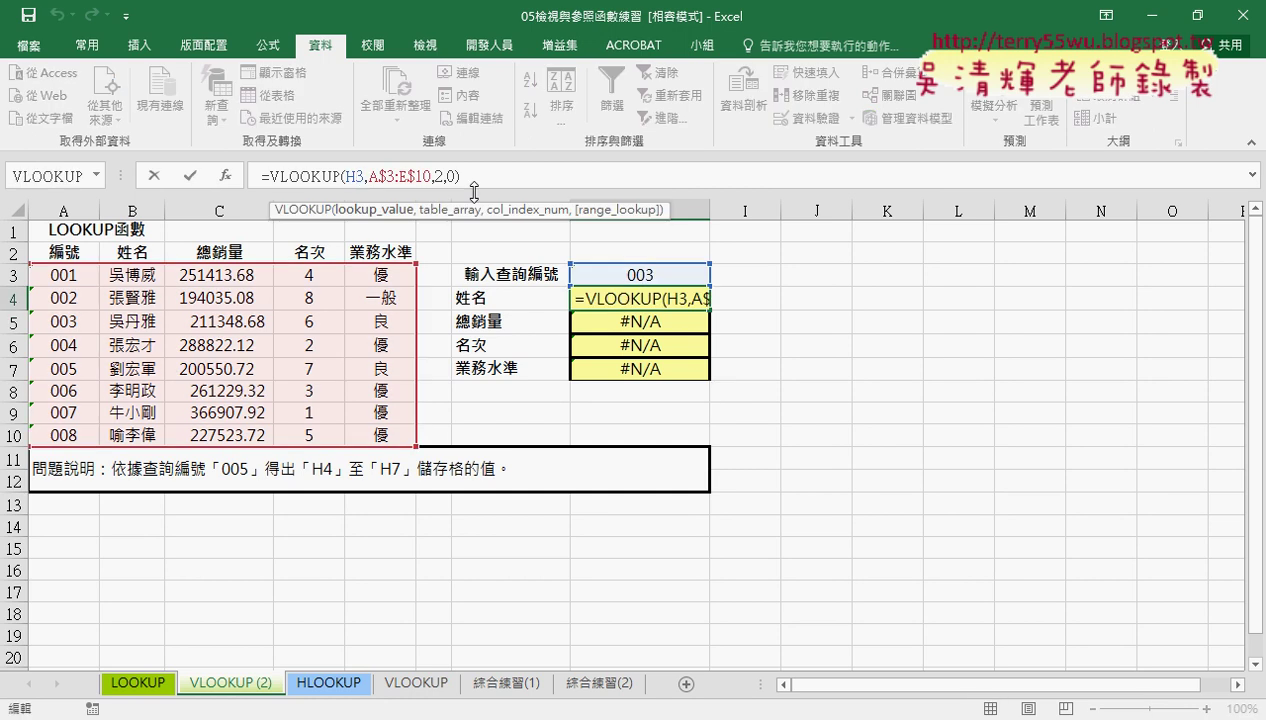
type("$")
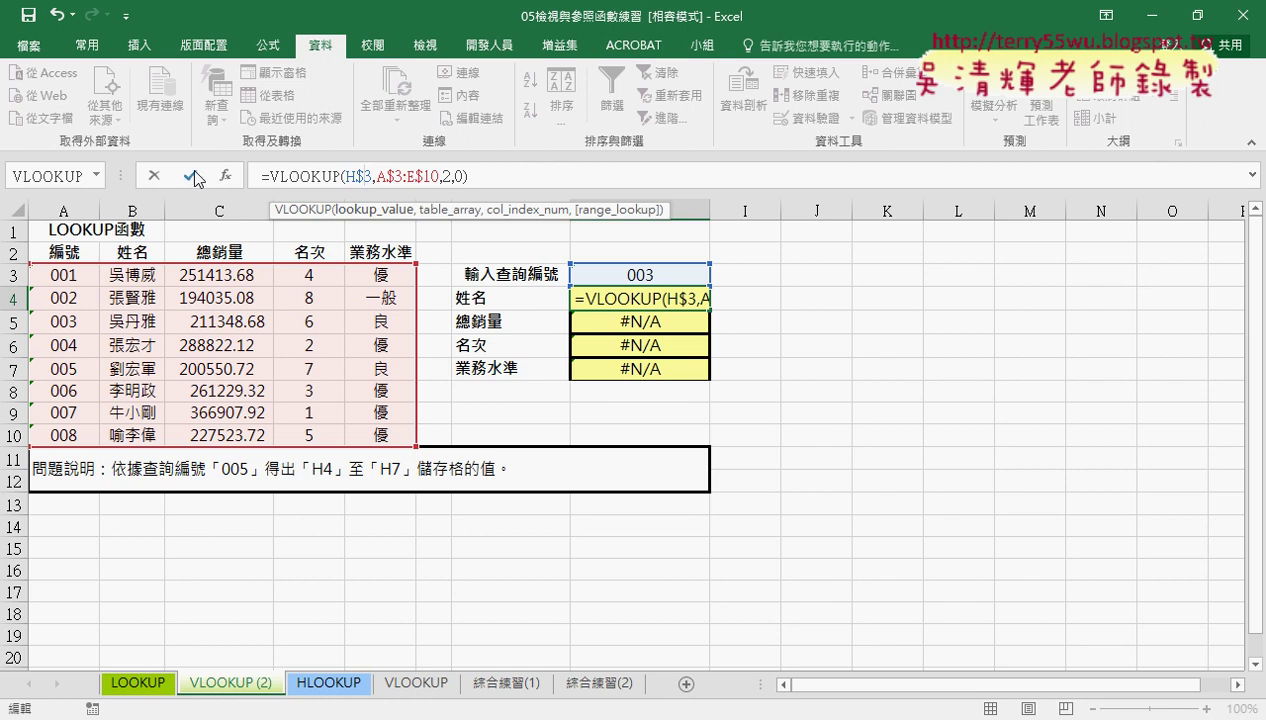
left_click(190, 175)
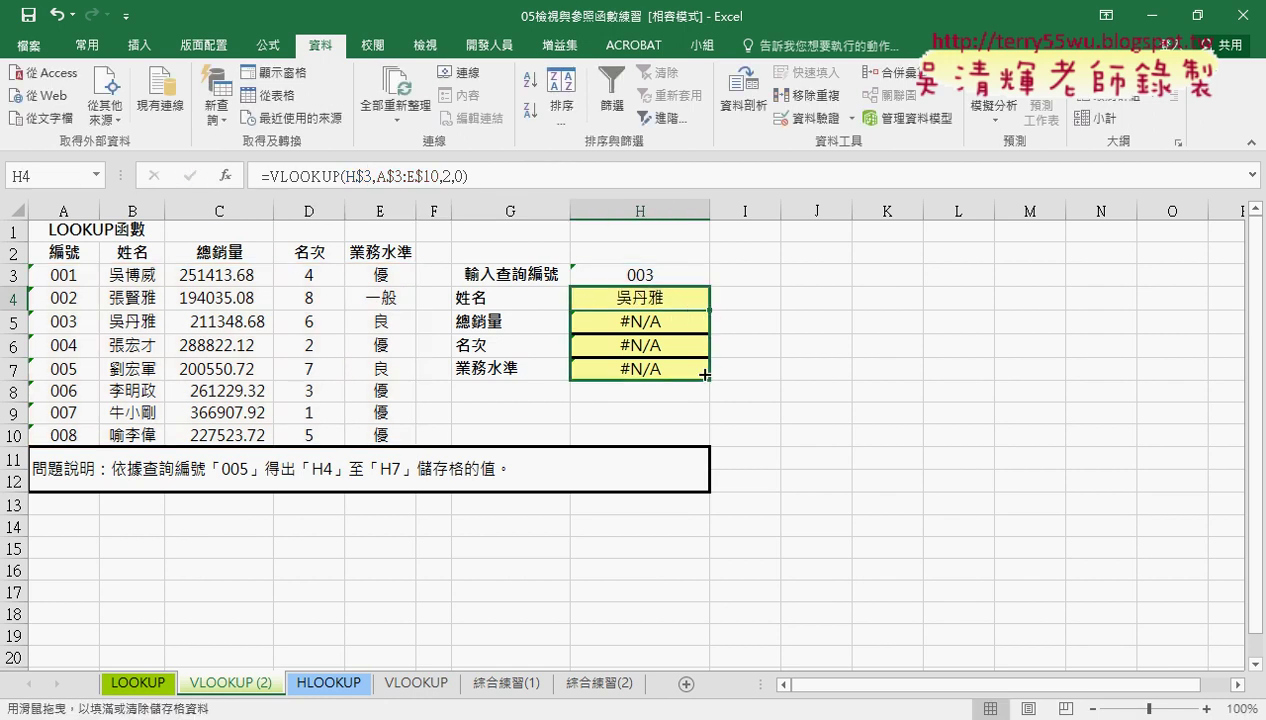
left_click_drag(710, 310, 700, 372)
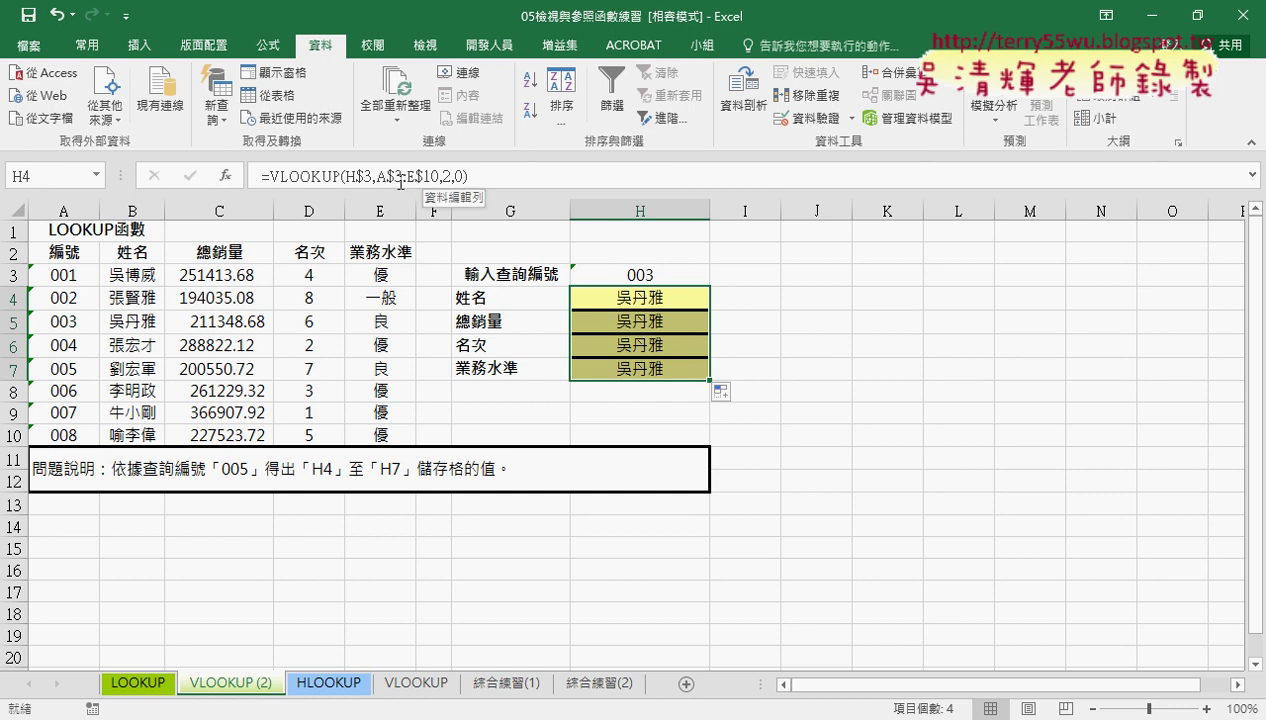
left_click(305, 177)
left_click(226, 175)
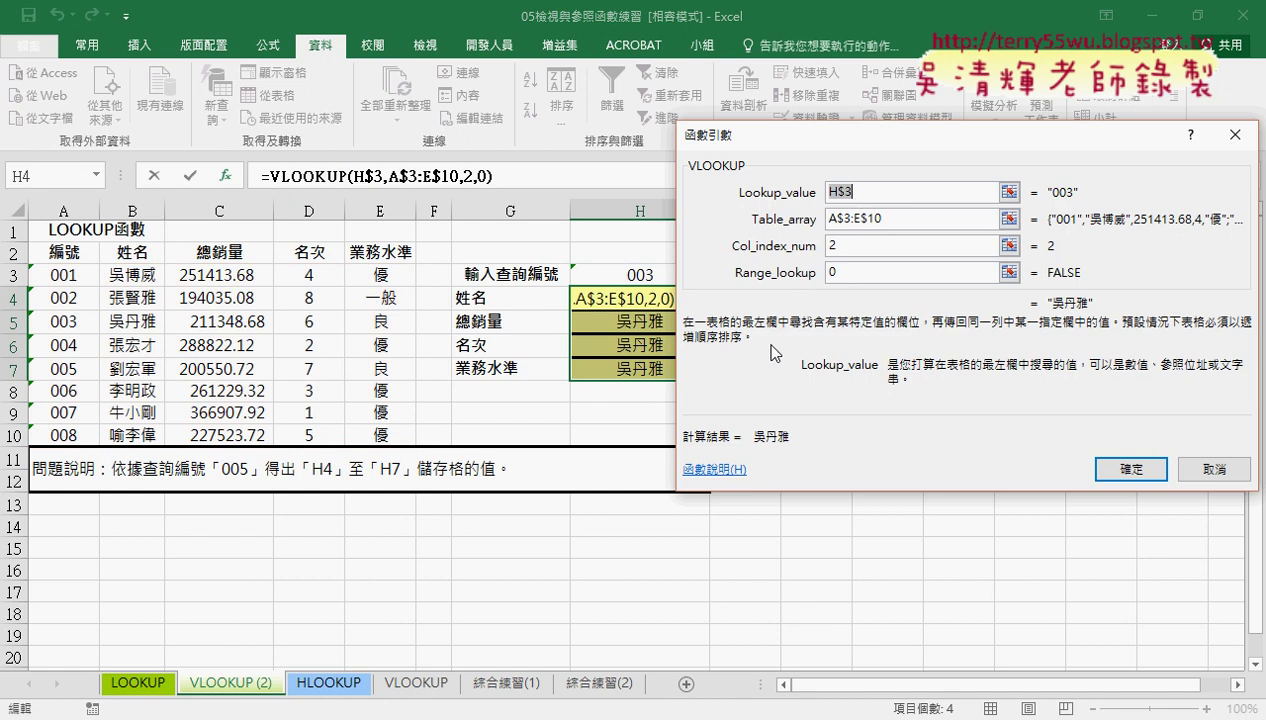
left_click(845, 244)
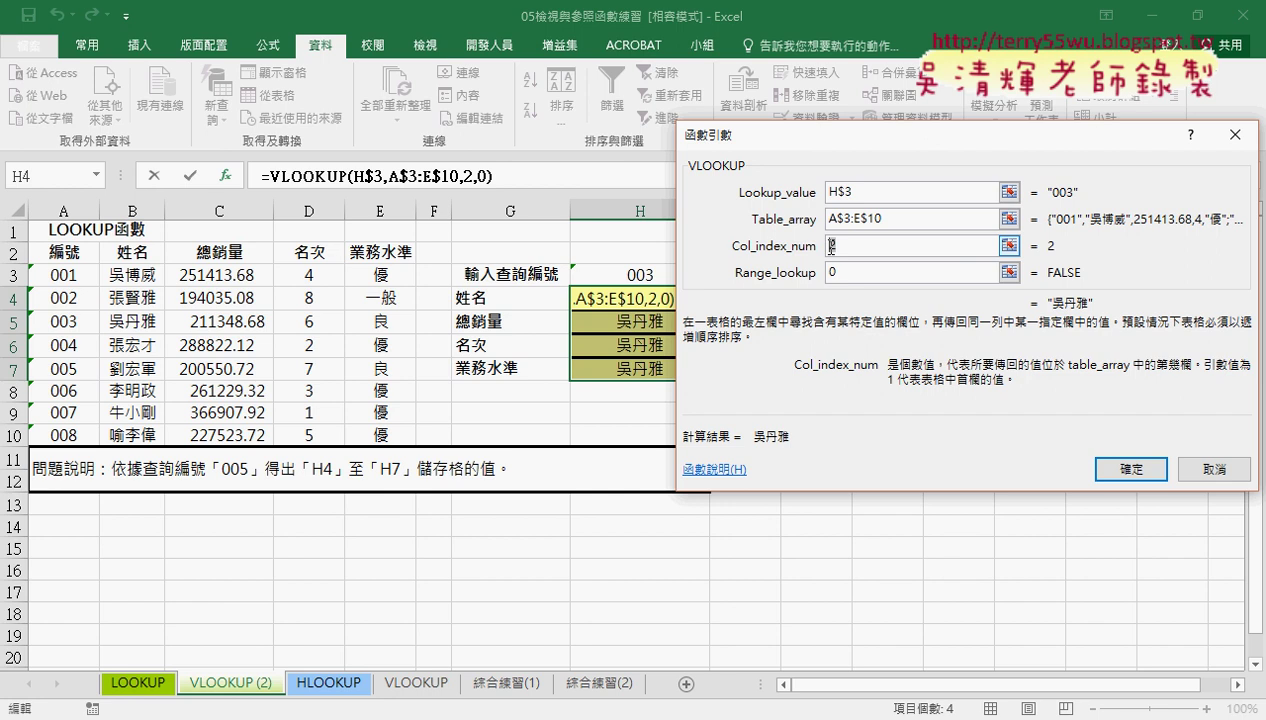
left_click(1213, 469)
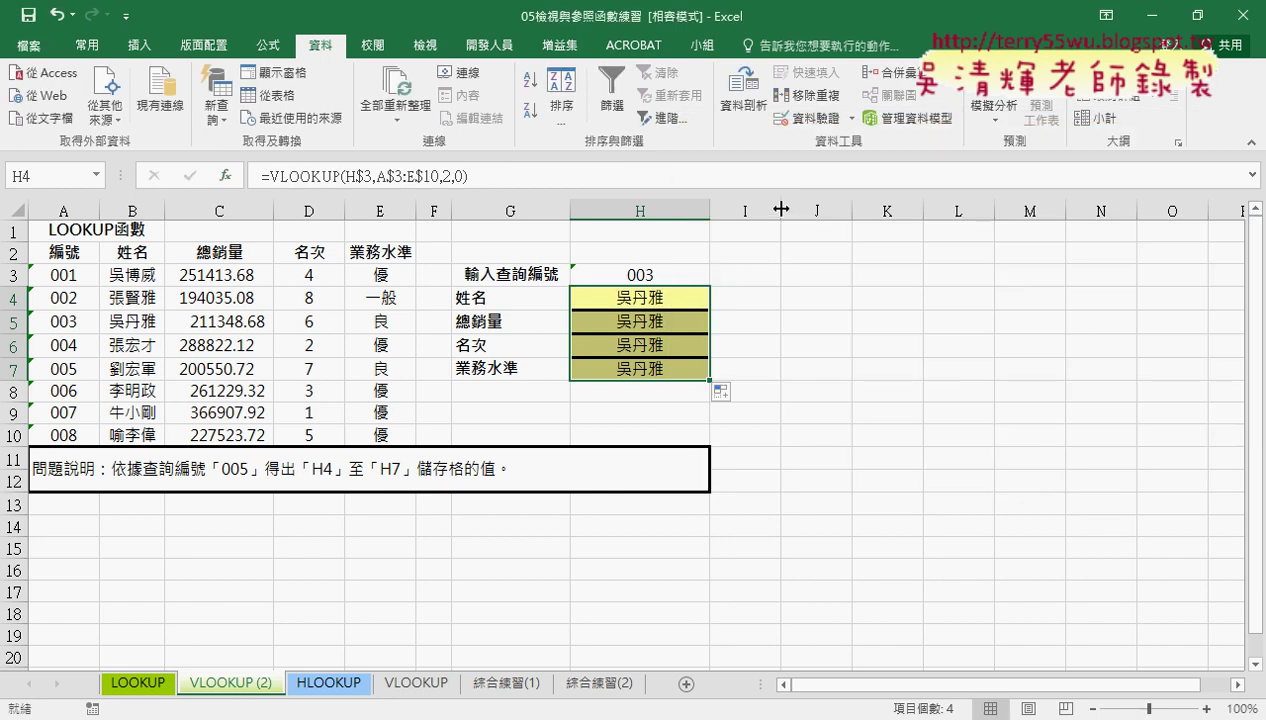
Narrow column I and enter =ROW() in J4:J7, returning 4 to 7.
left_click_drag(781, 209, 731, 209)
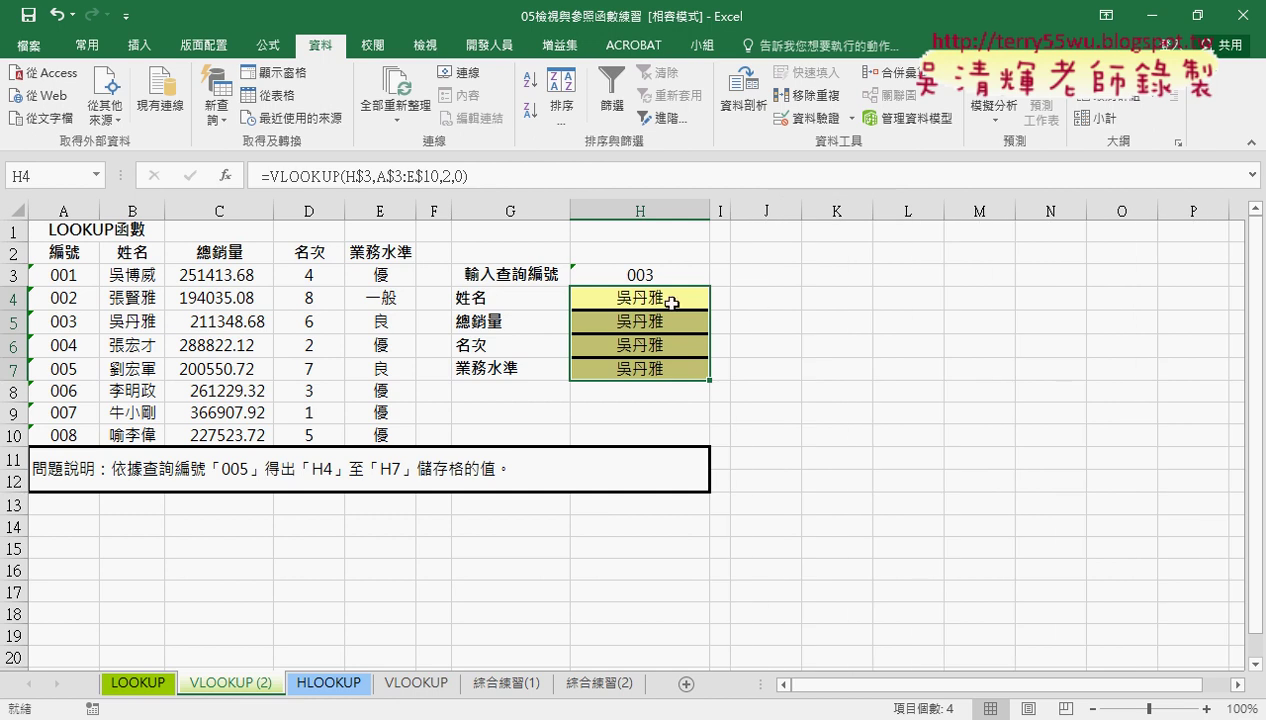
left_click(748, 298)
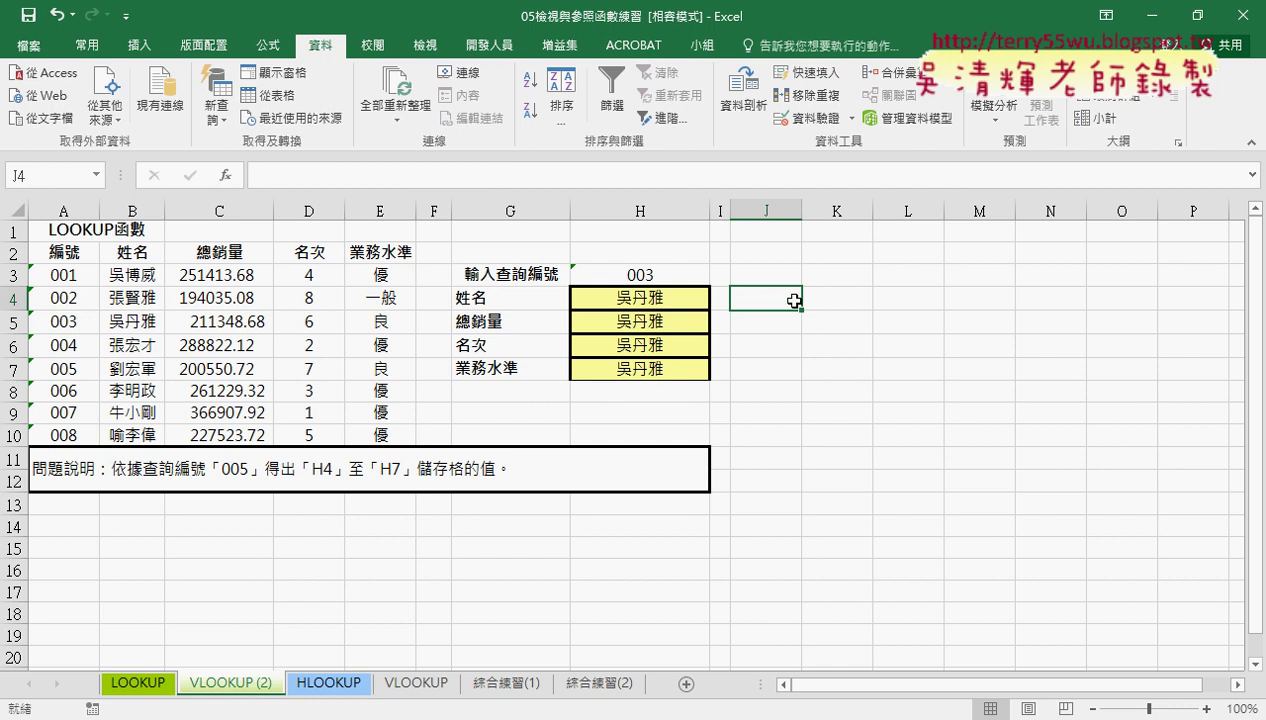
left_click(225, 176)
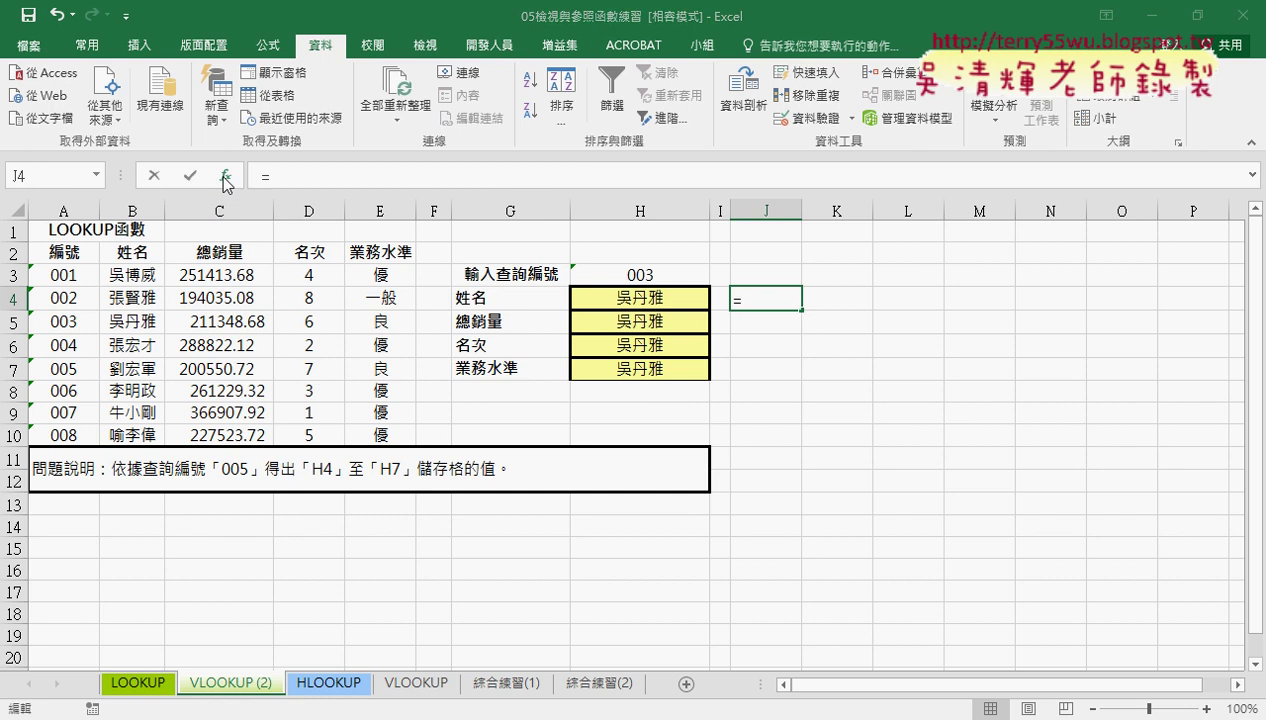
left_click(920, 212)
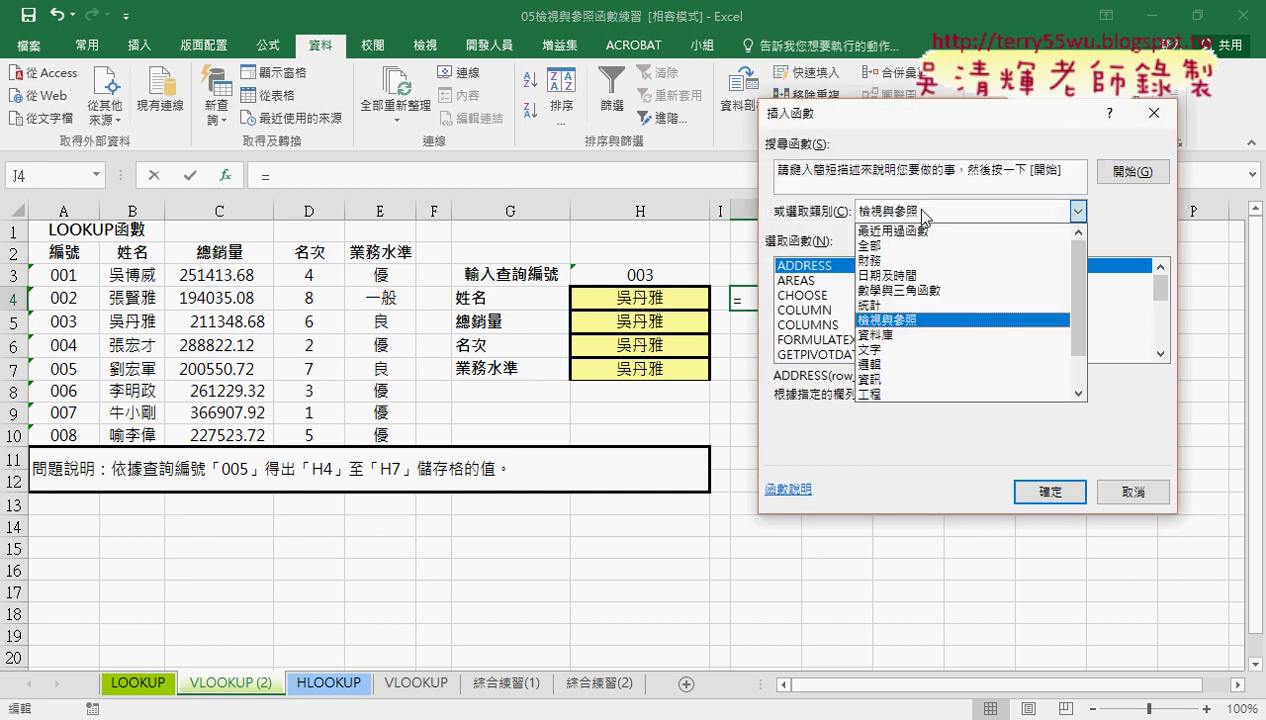
left_click(921, 212)
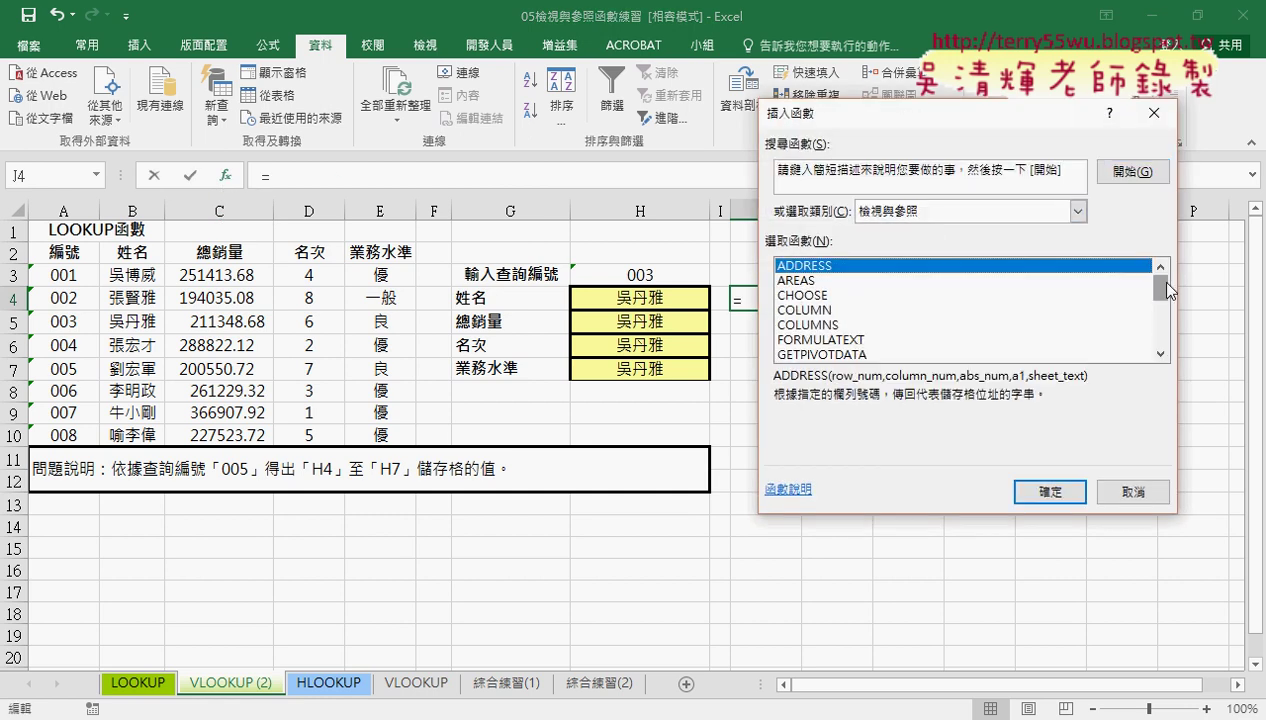
left_click_drag(1157, 285, 1164, 328)
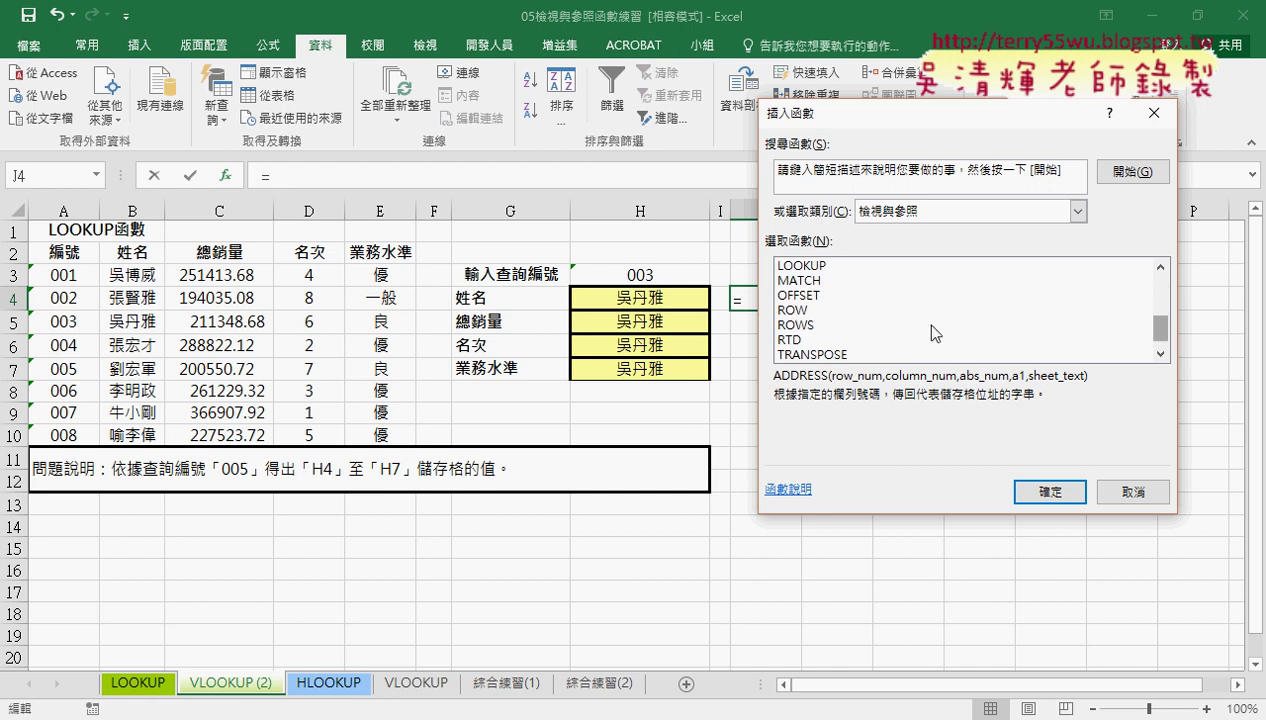
left_click(790, 311)
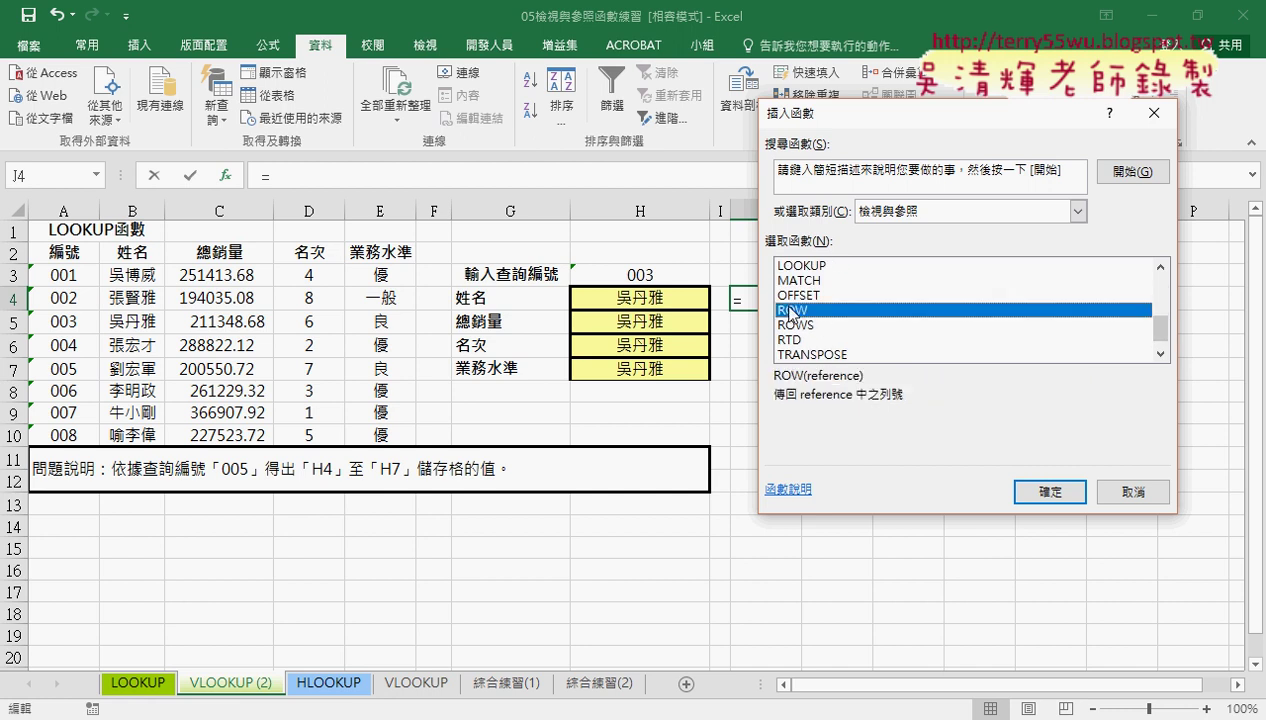
left_click(1040, 493)
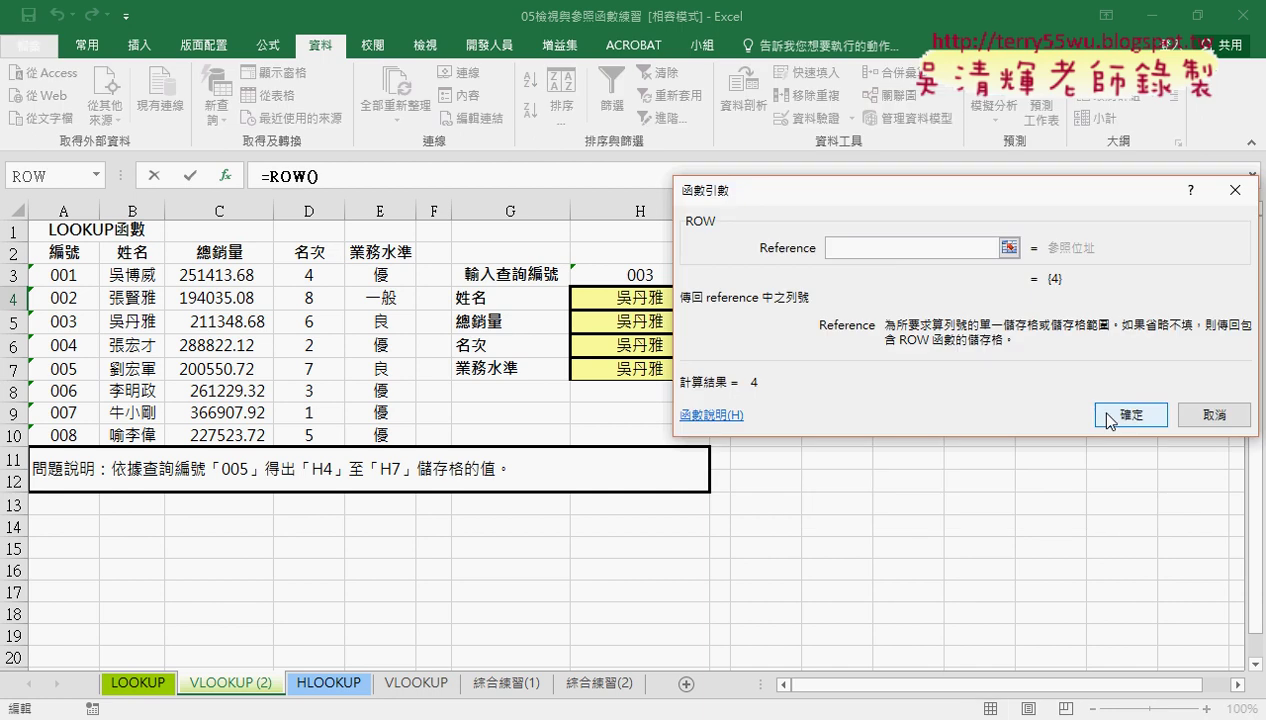
left_click(1122, 412)
left_click_drag(801, 310, 801, 380)
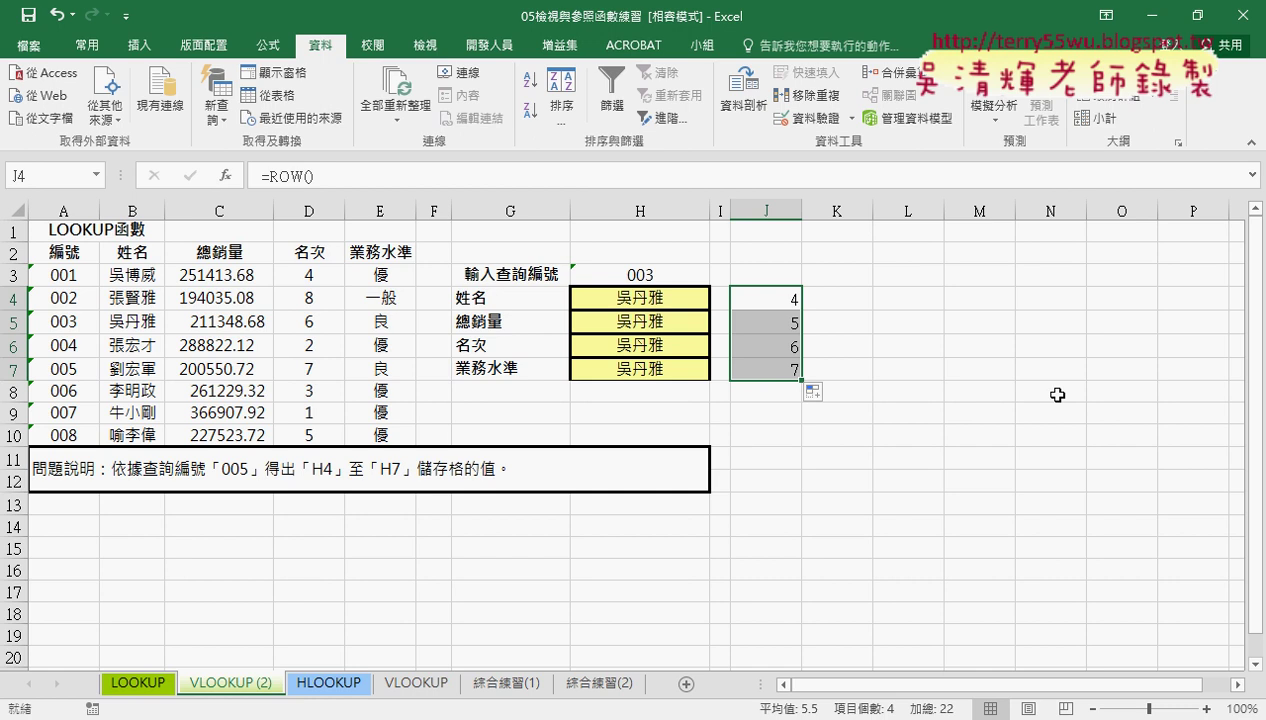
Change J4 to =ROW()-2 and fill it down to J7, showing 2 to 5.
left_click(13, 296)
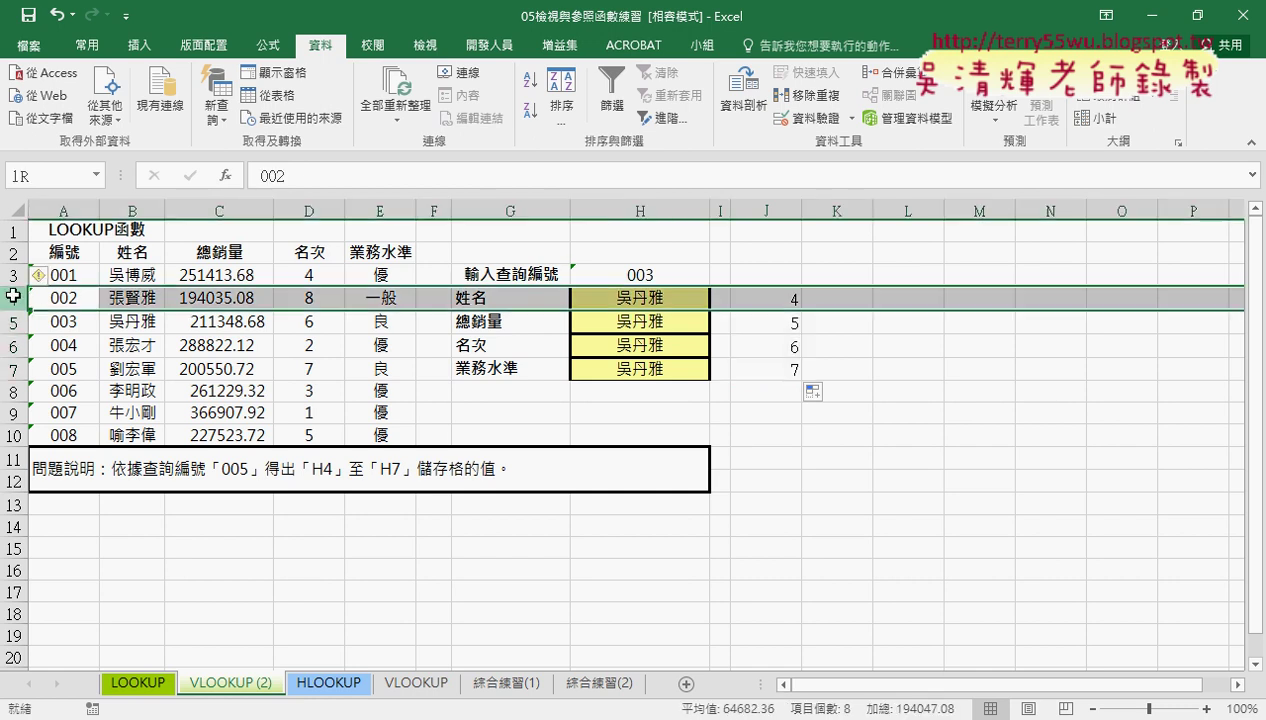
left_click_drag(13, 296, 13, 369)
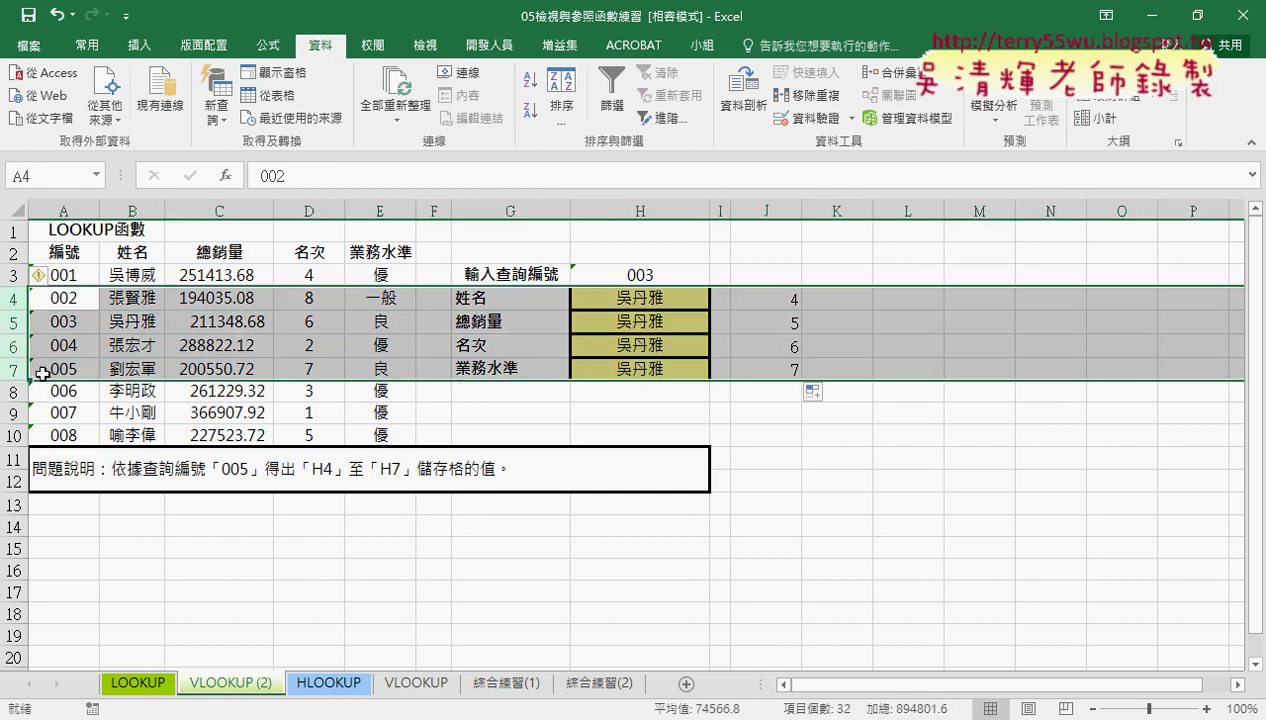
left_click(792, 299)
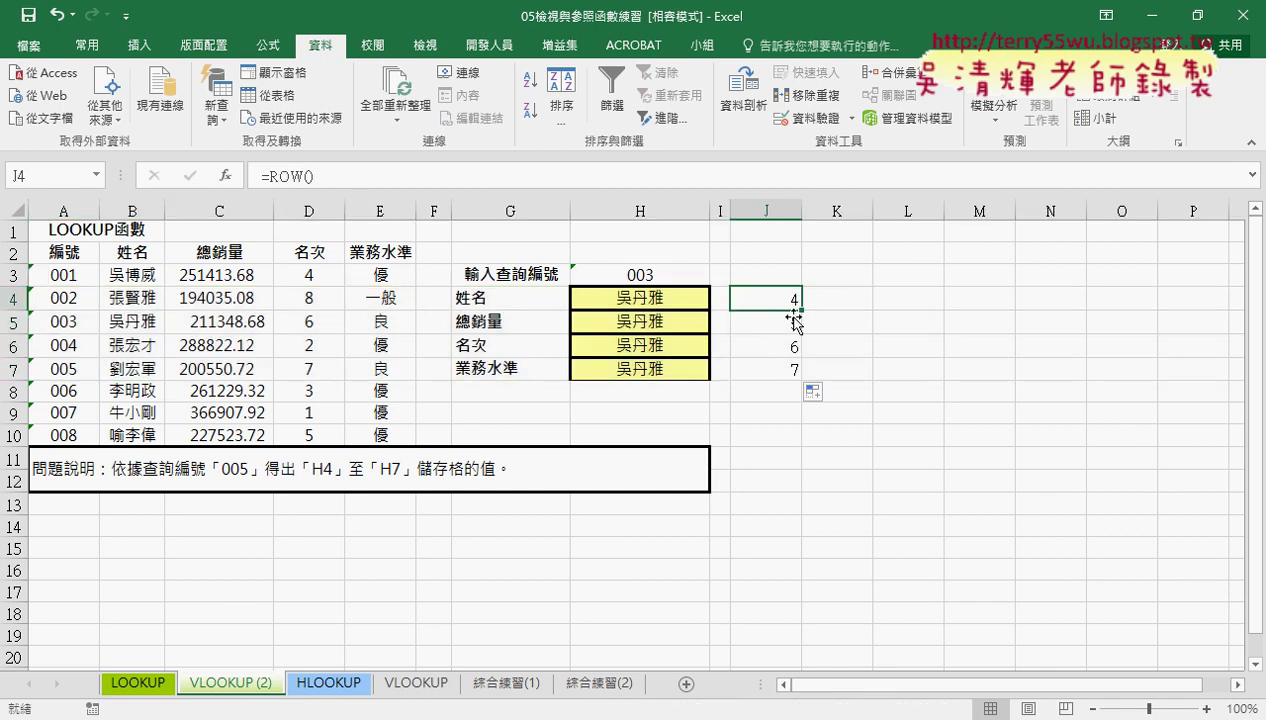
left_click(371, 170)
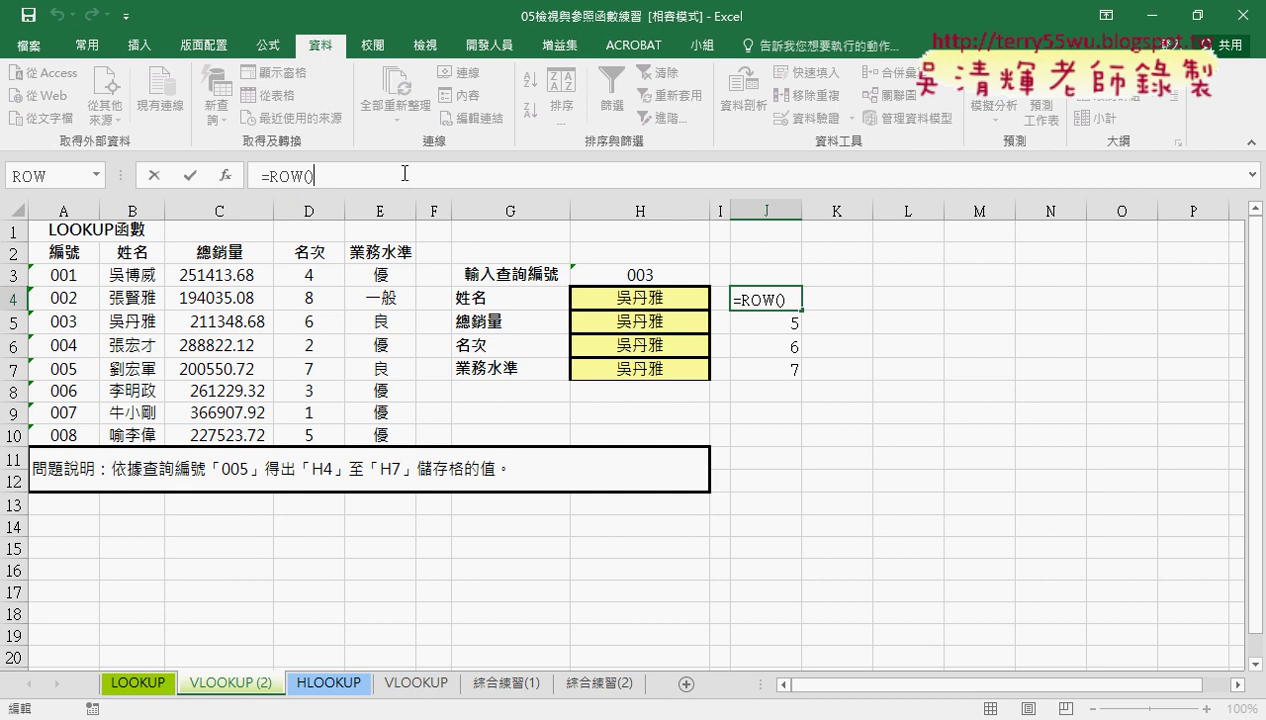
type("-2")
left_click(190, 175)
left_click_drag(800, 309, 795, 386)
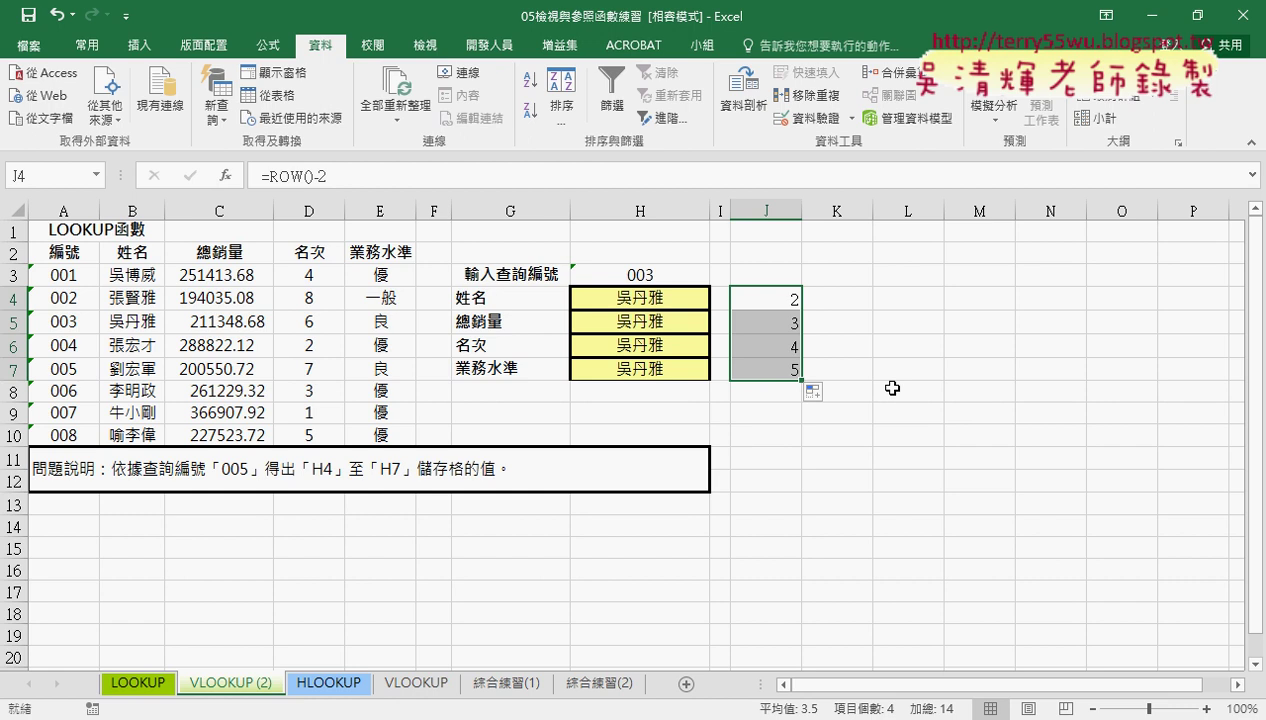
Copy the ROW()-2 text from J4's formula for reuse in H4's VLOOKUP.
left_click(626, 297)
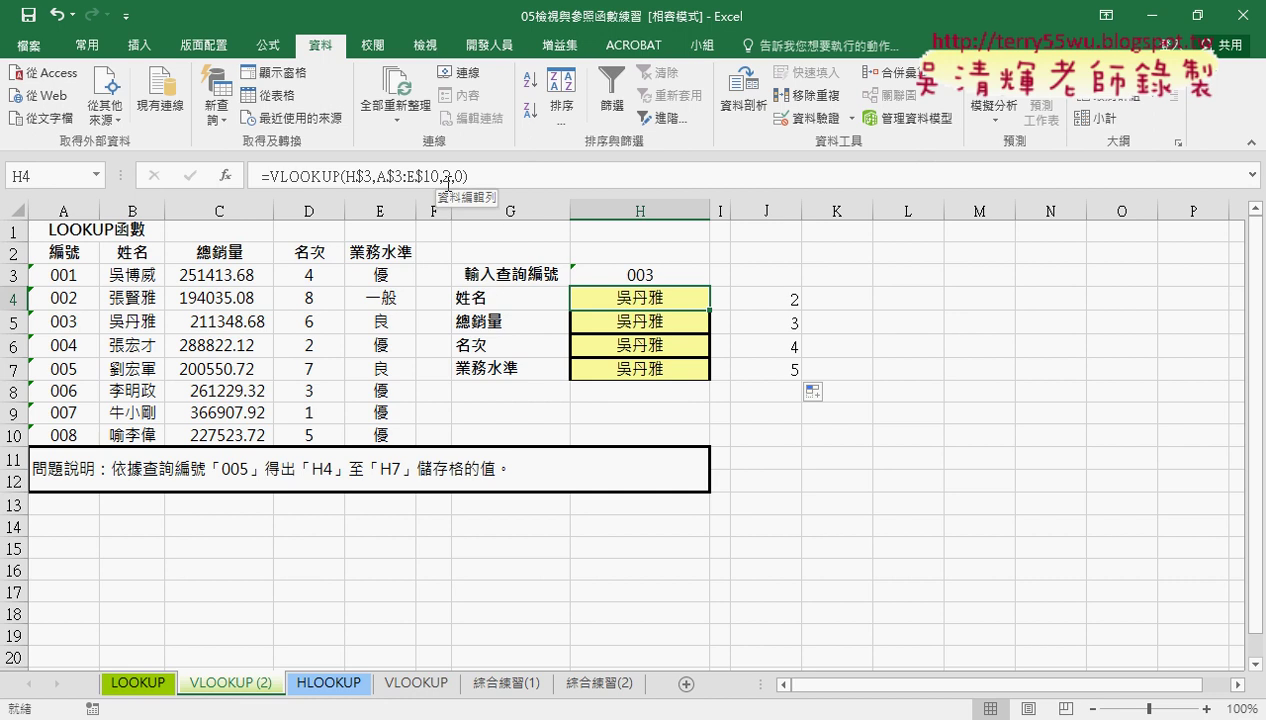
left_click(778, 302)
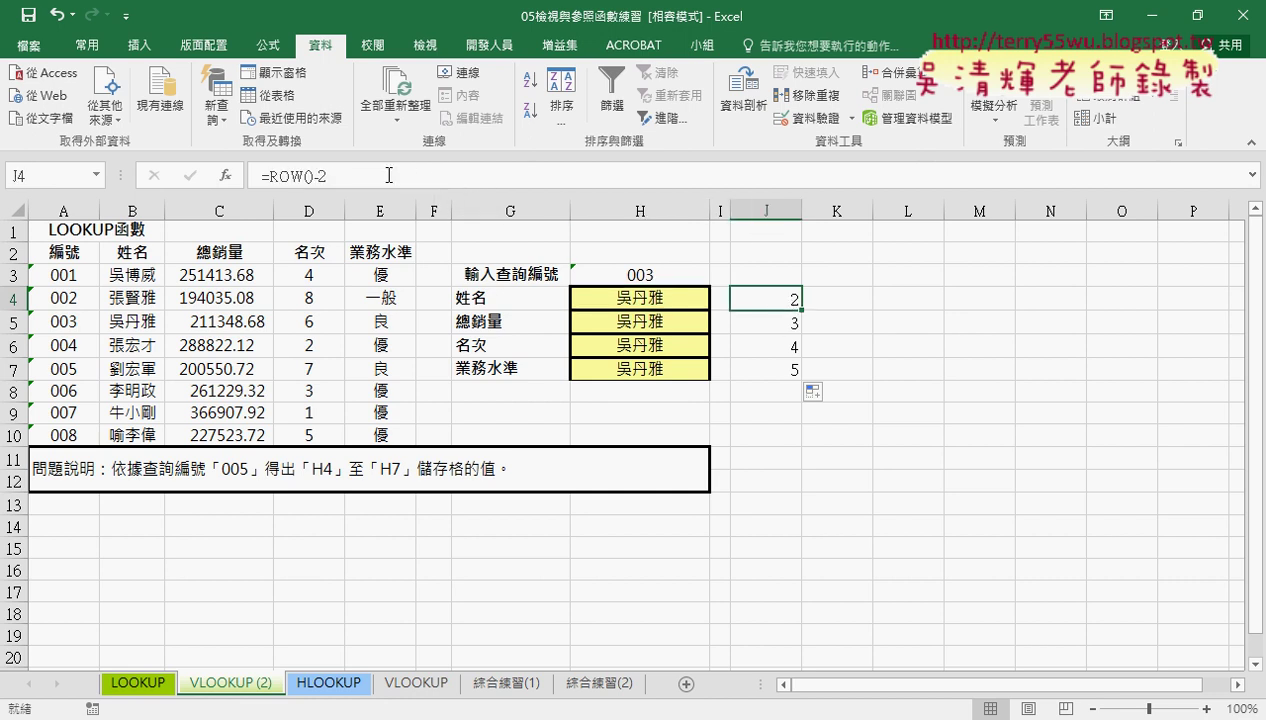
left_click_drag(388, 175, 270, 176)
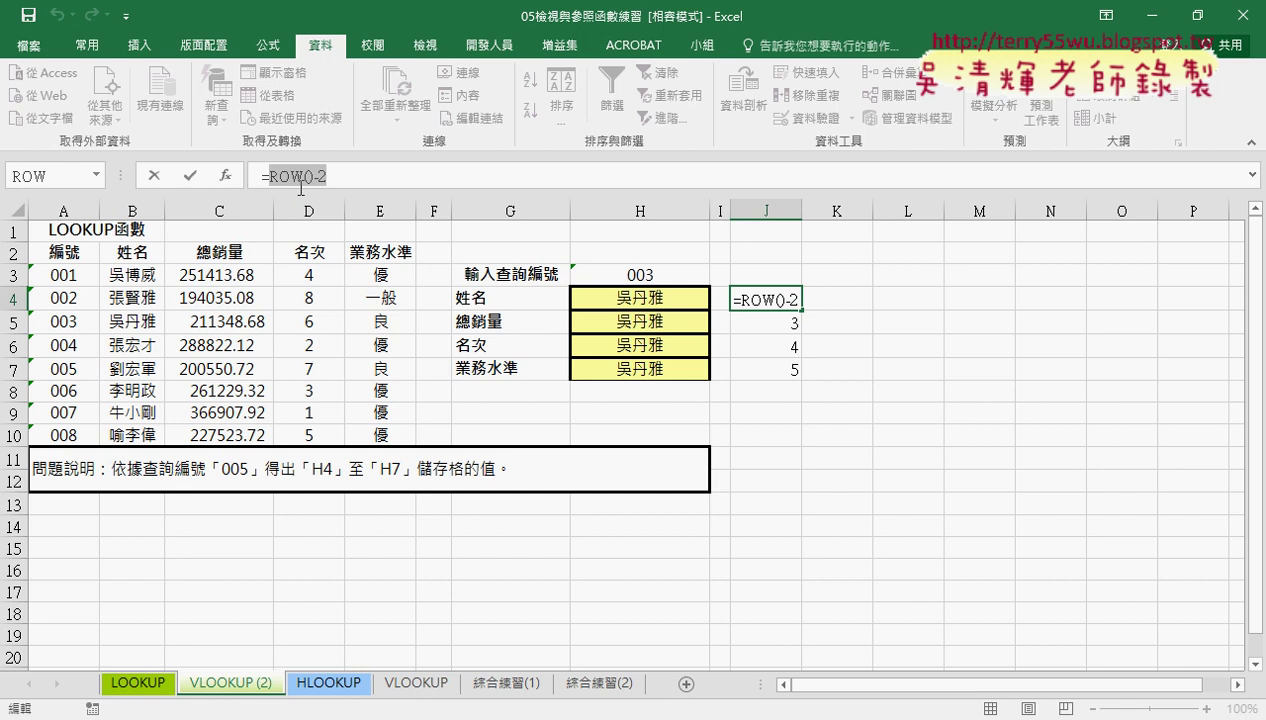
right_click(293, 178)
left_click(330, 212)
left_click(192, 178)
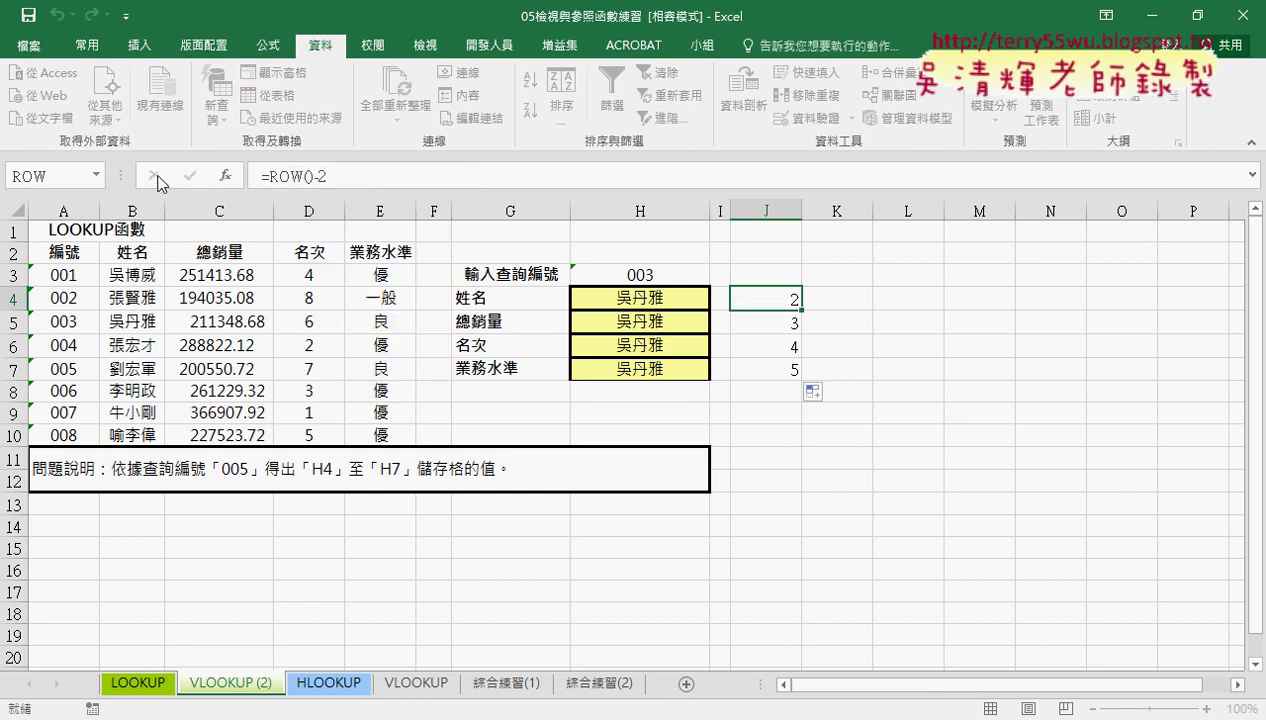
left_click(618, 300)
Change H4's VLOOKUP column index from 2 to ROW()-2, keeping the name result for ID 003.
left_click(327, 178)
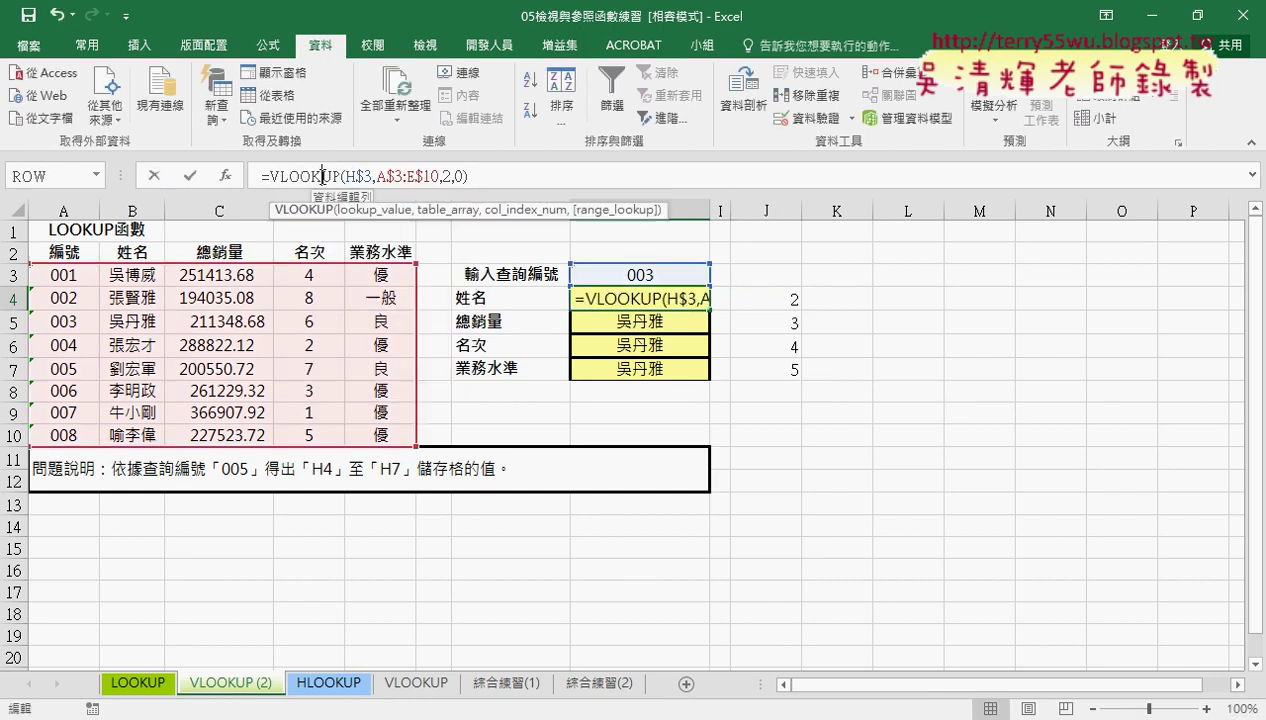
left_click(226, 175)
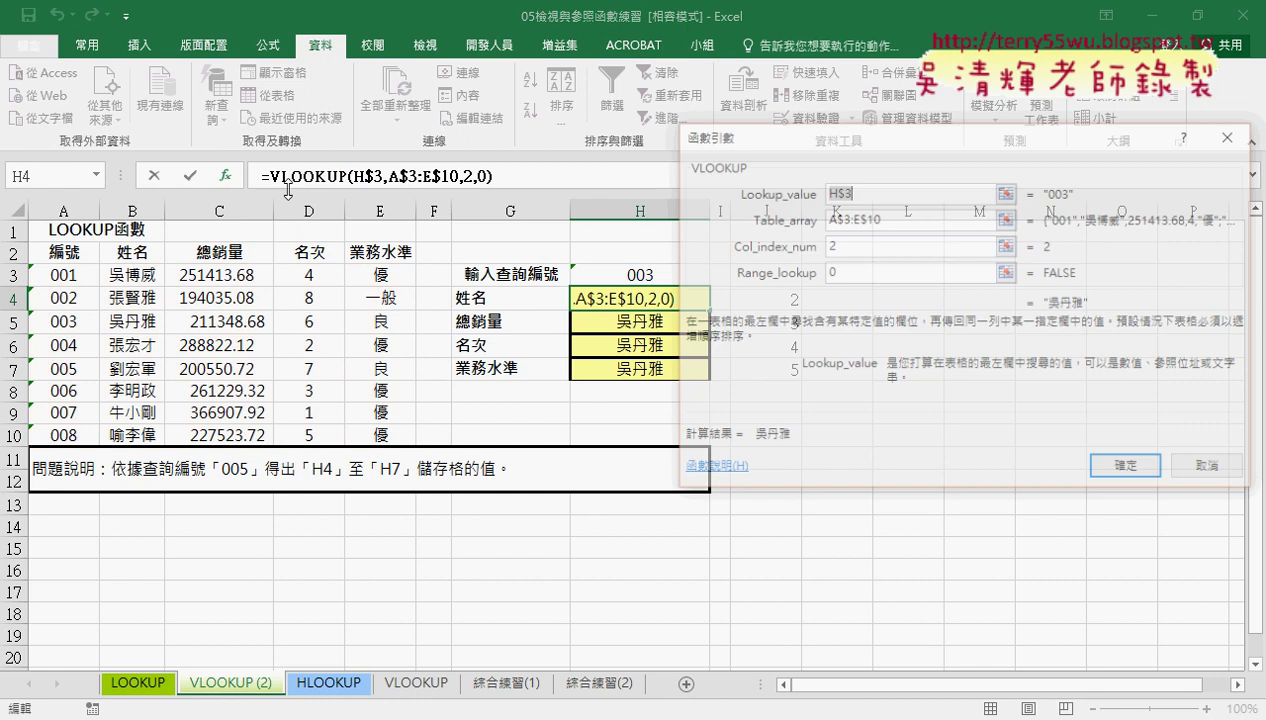
left_click(833, 245)
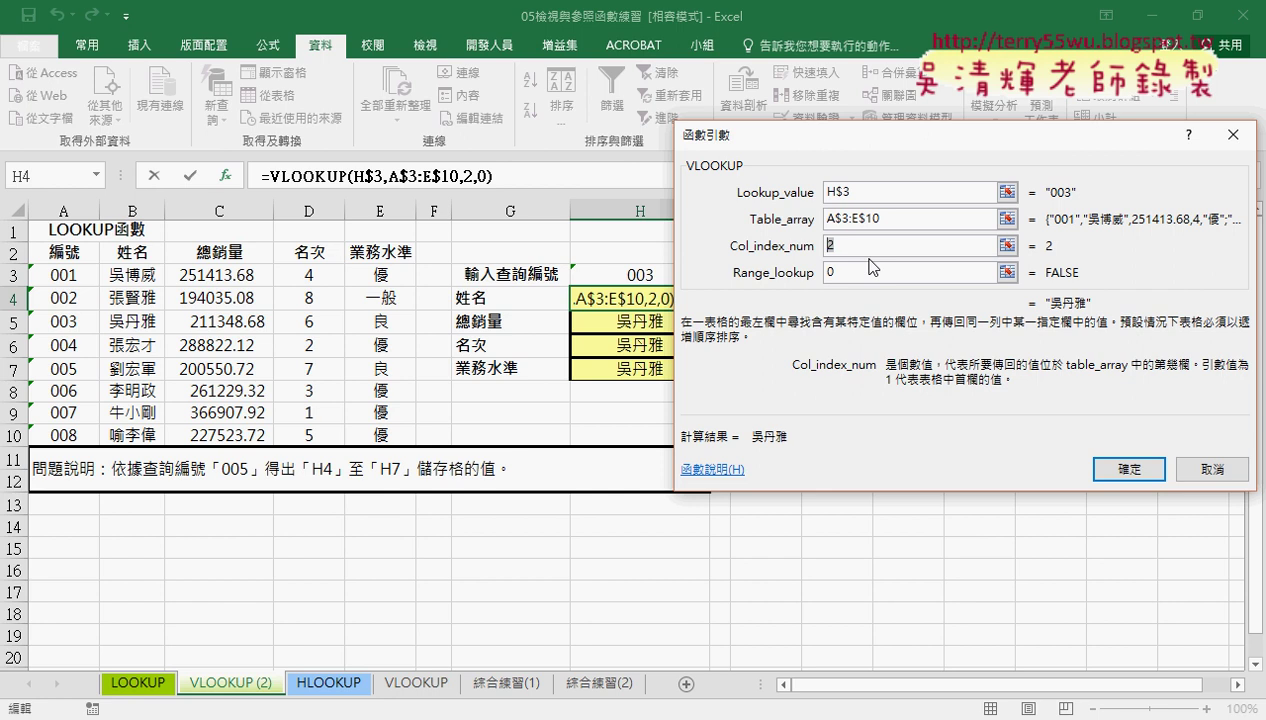
type("ROW()-")
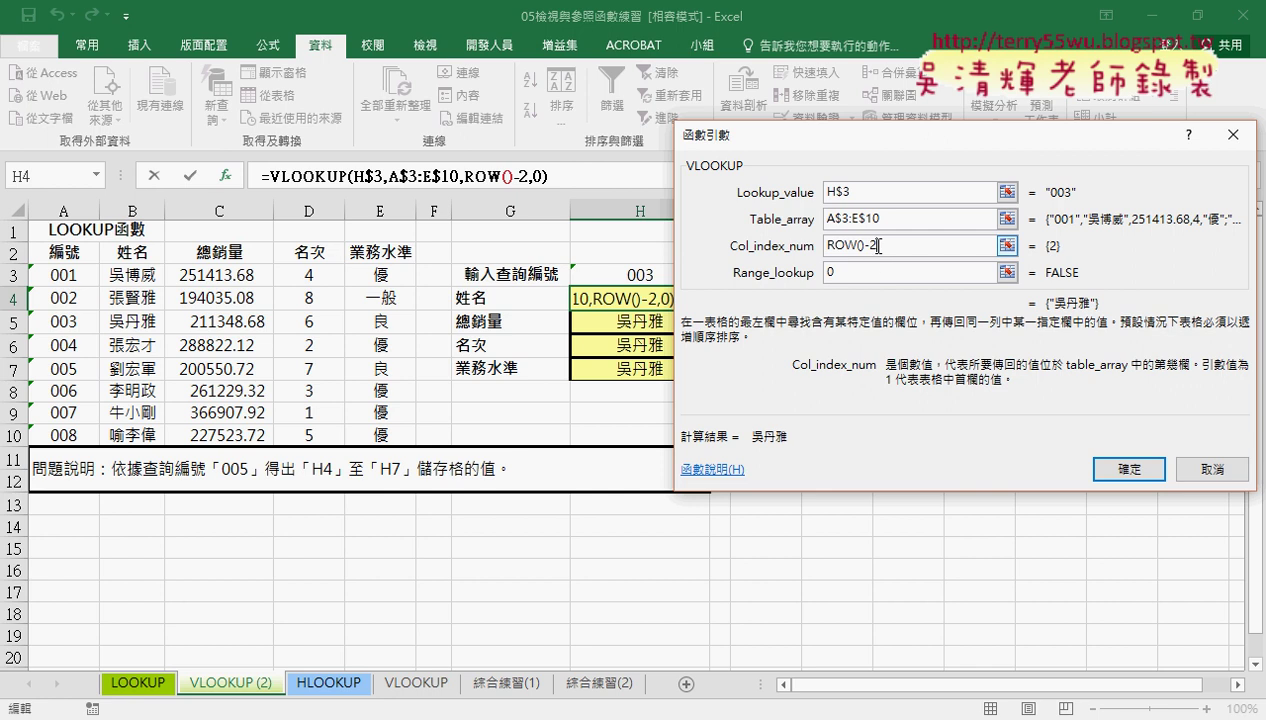
left_click_drag(878, 246, 852, 246)
key("shift+Left")
type("()")
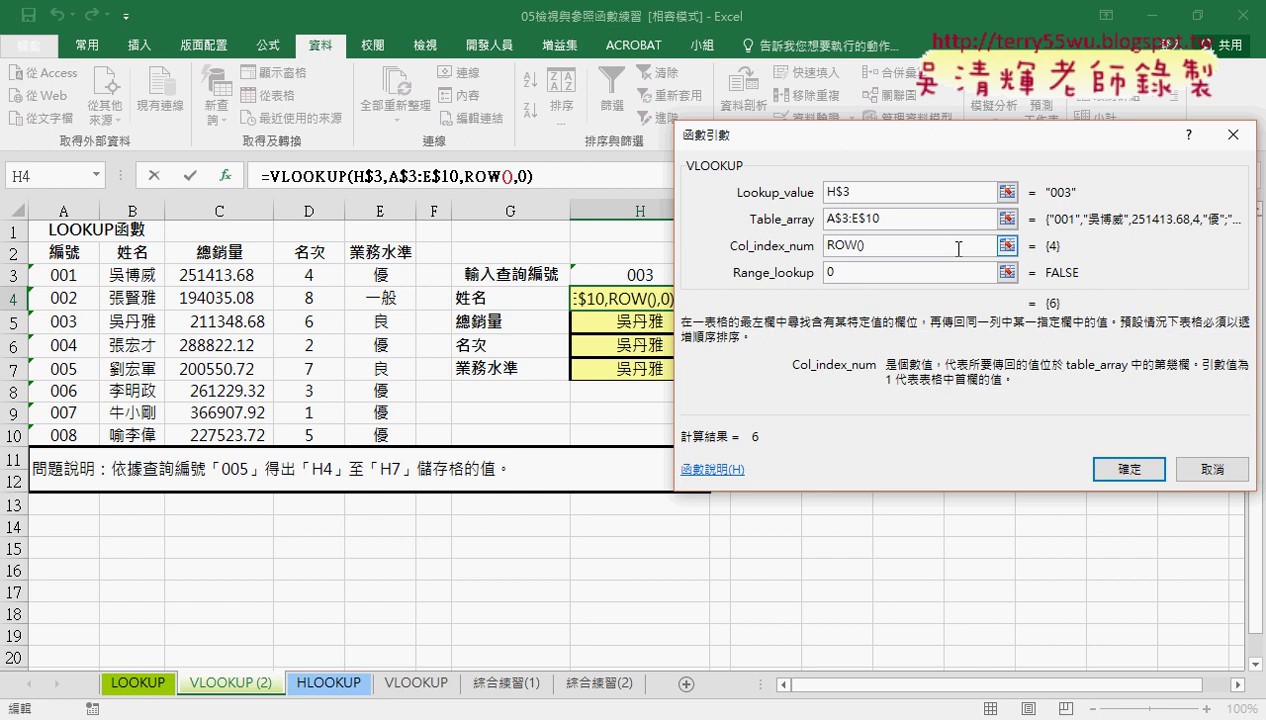
type("-")
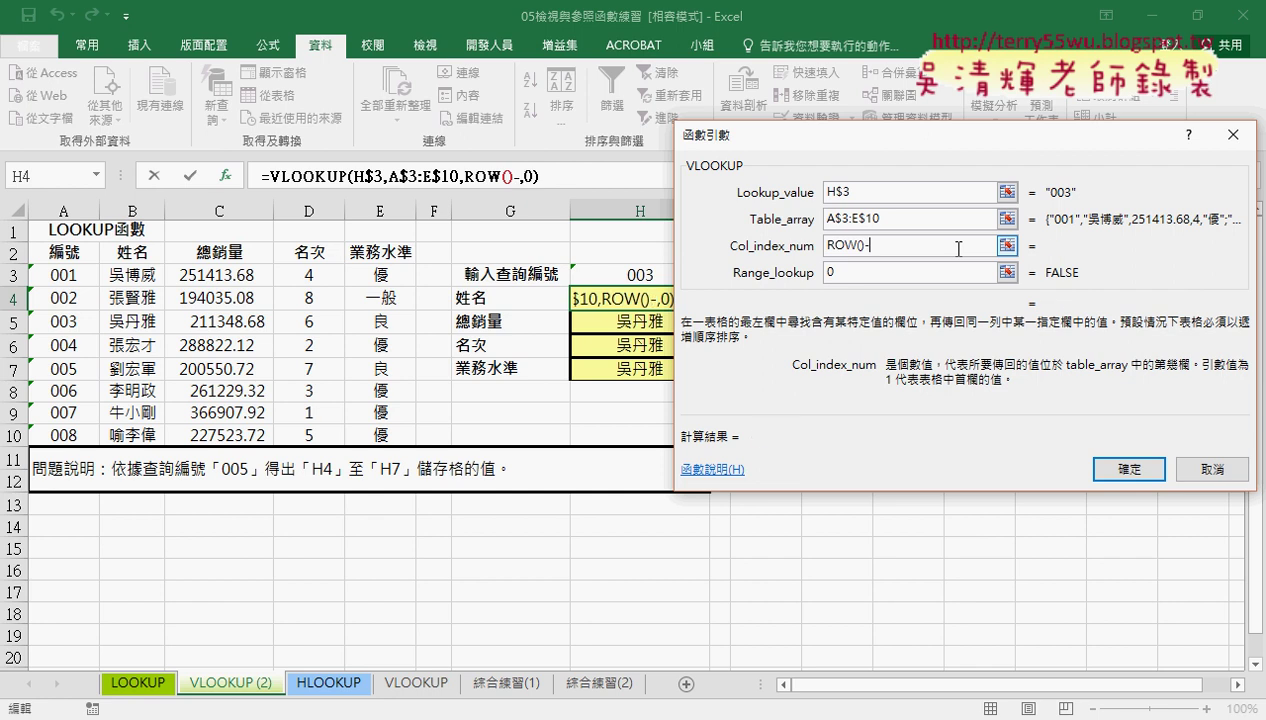
type("2")
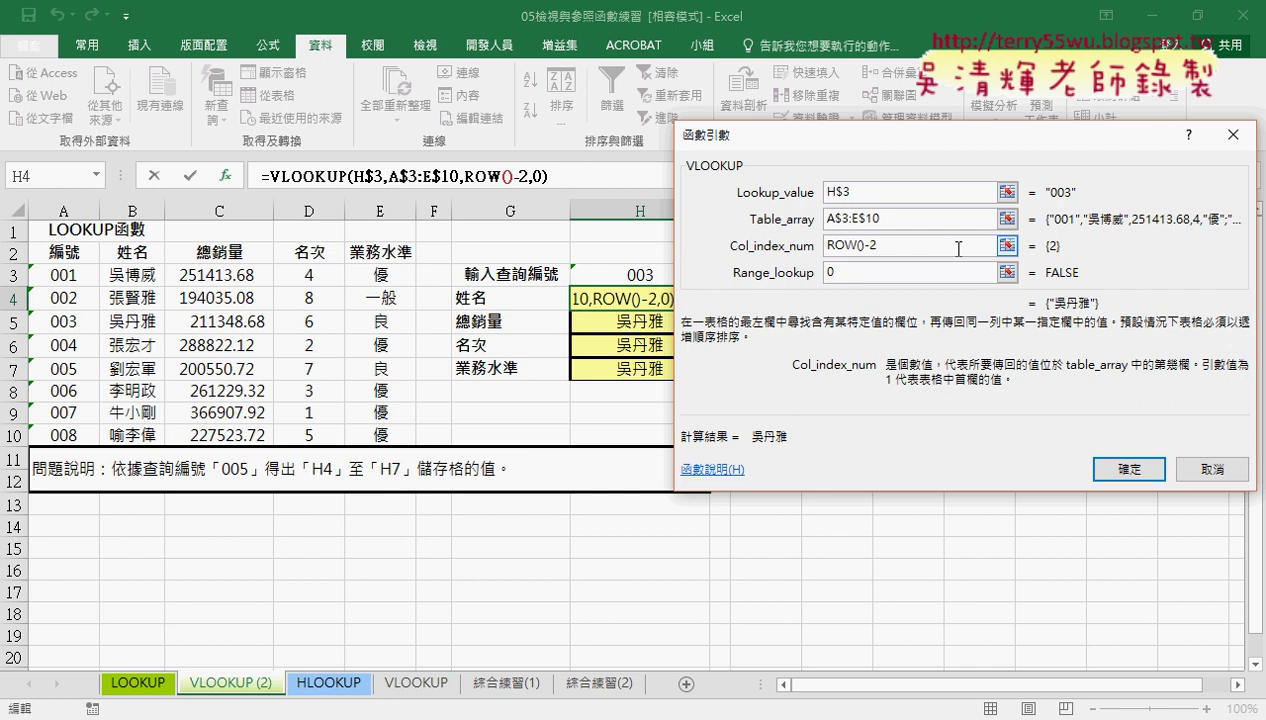
left_click(1130, 470)
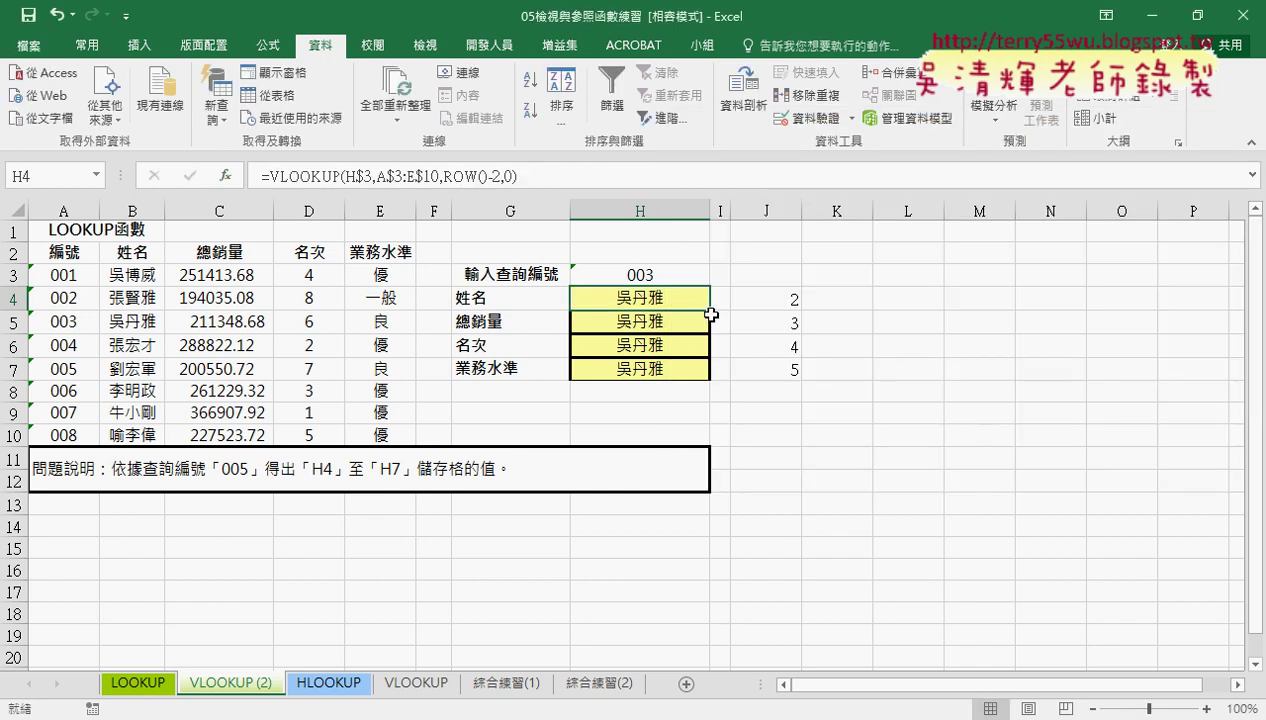
Fill H4's ROW()-2 VLOOKUP down to H7 and choose ID 004 in H3.
left_click_drag(709, 310, 712, 377)
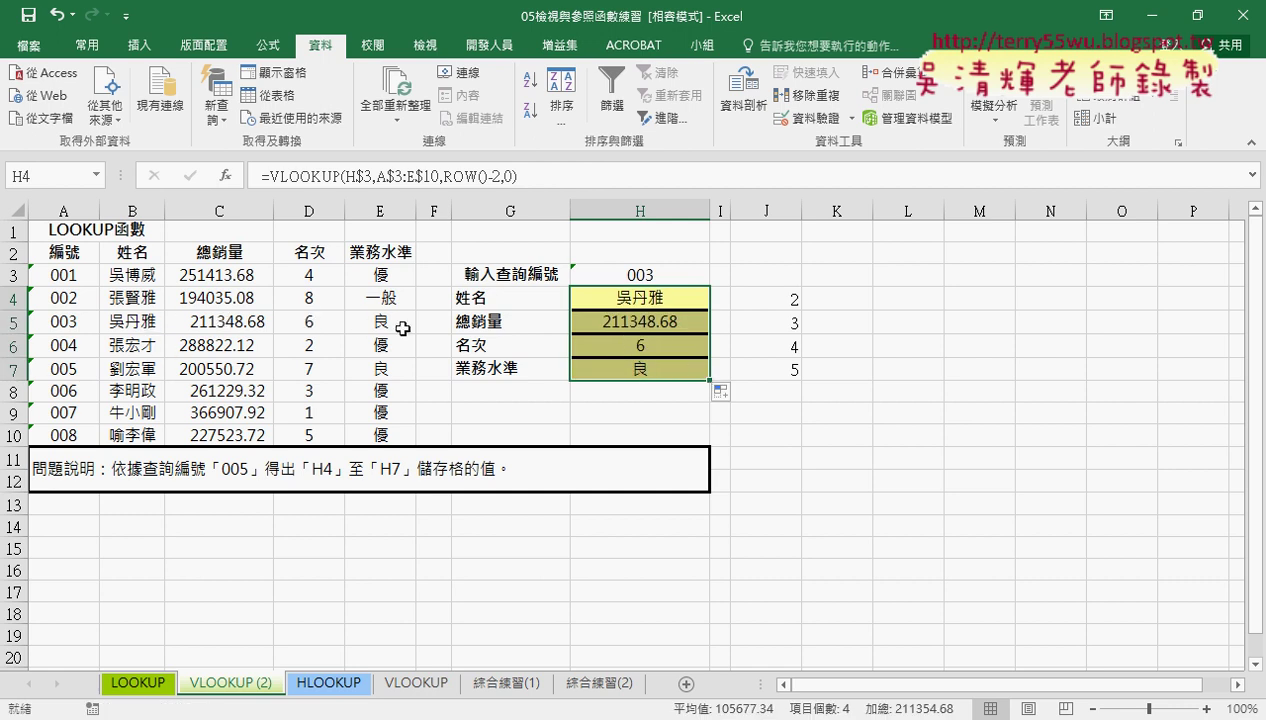
left_click(695, 274)
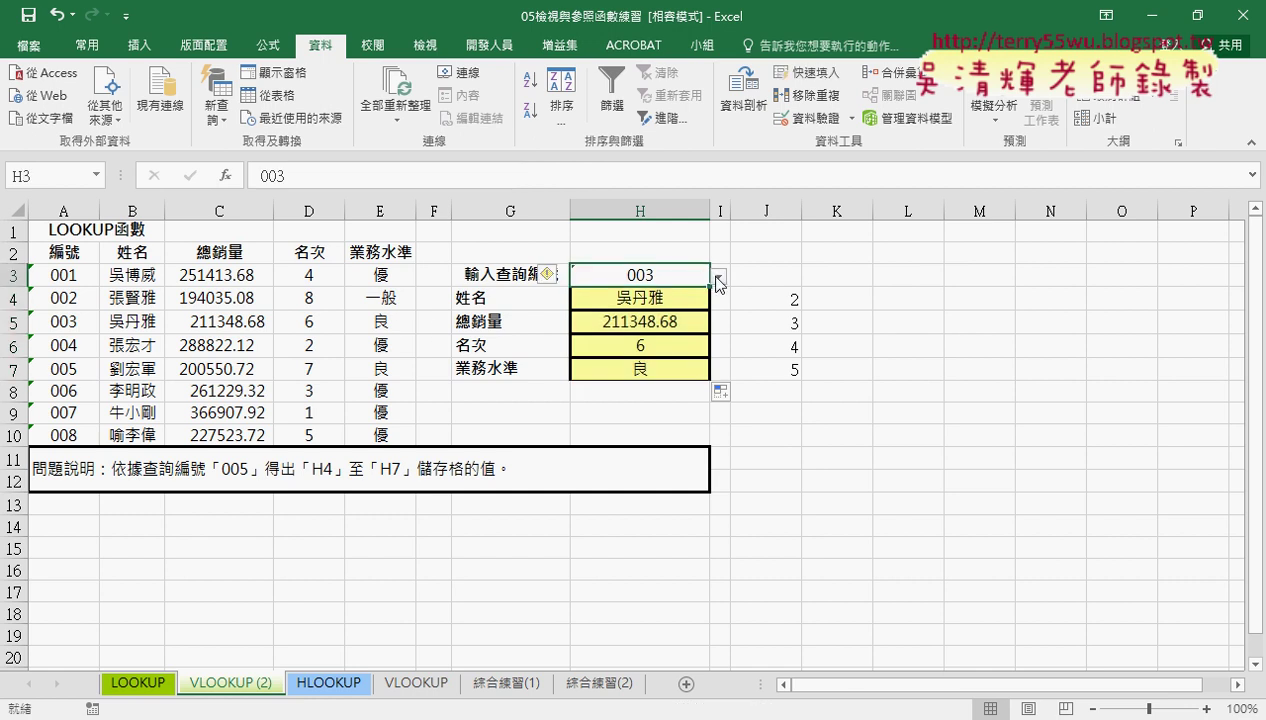
left_click(719, 276)
left_click(703, 336)
Switch H3 to ID 007, then back to 004, and select H4's formula.
left_click(719, 277)
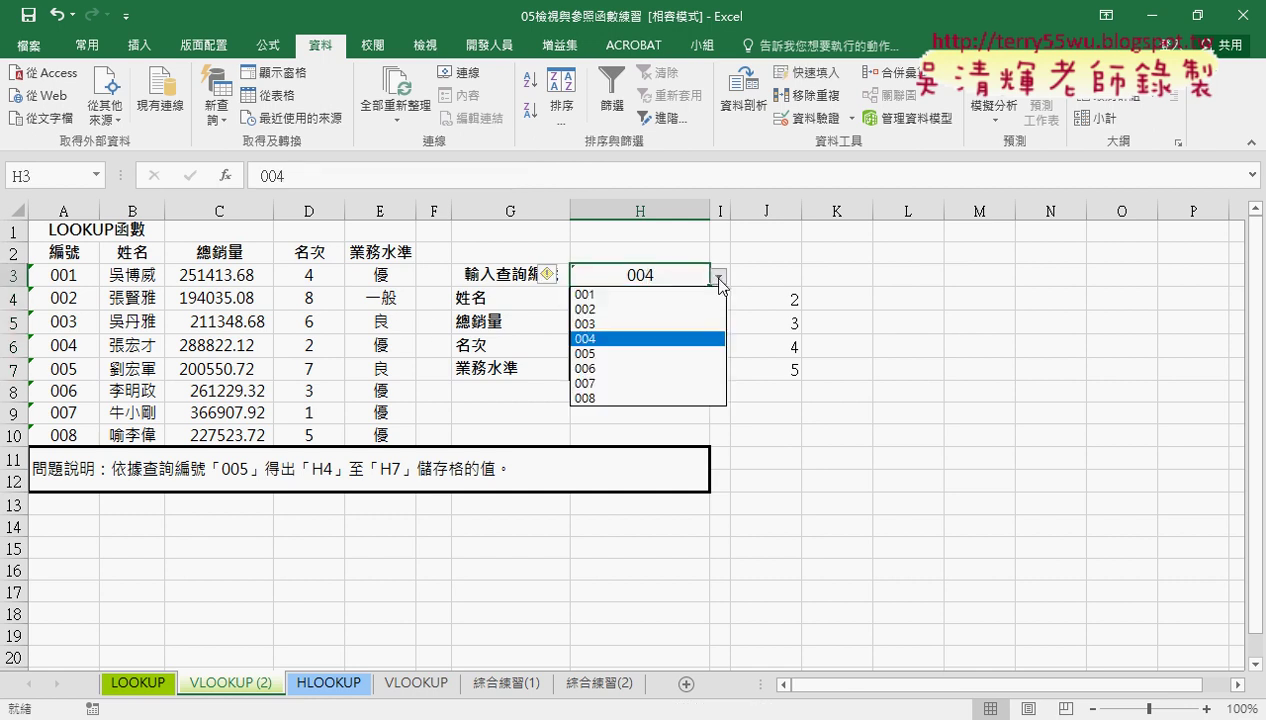
left_click(702, 382)
left_click(719, 276)
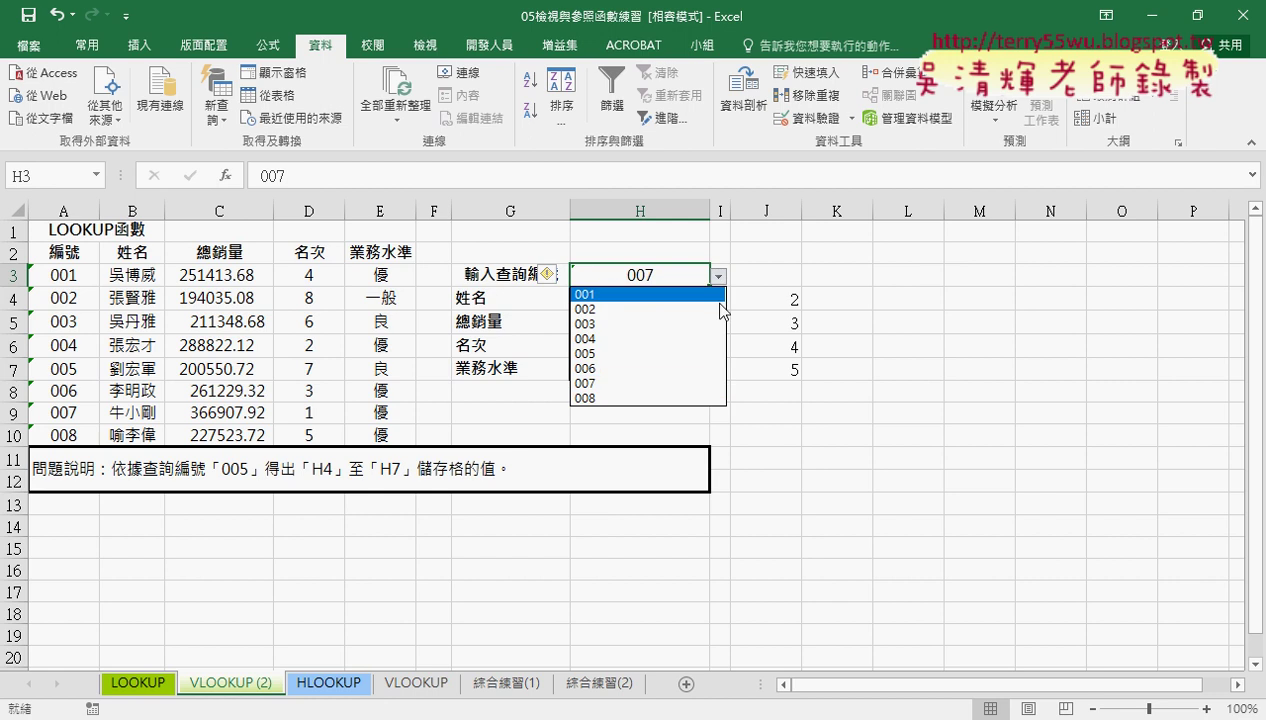
left_click(703, 334)
left_click(684, 302)
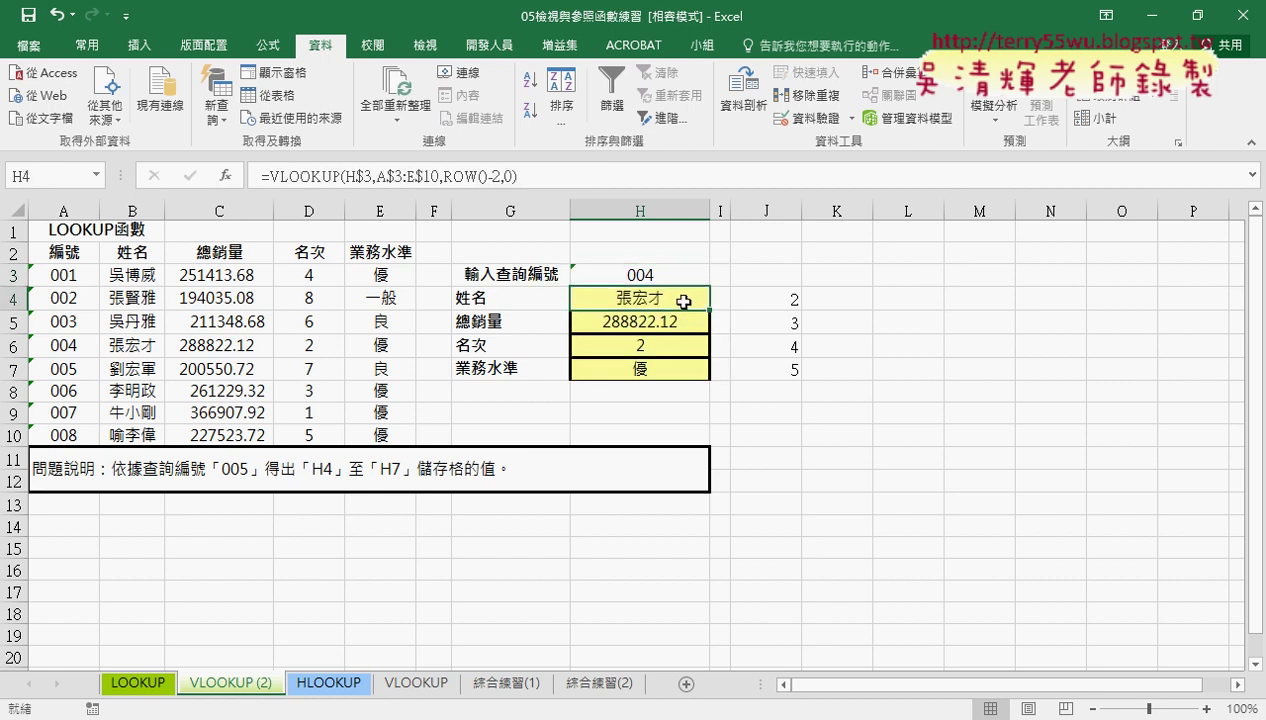
left_click(310, 178)
Review H4's VLOOKUP arguments: ROW()-2 evaluating to 2, then the table range and lookup value.
left_click(231, 177)
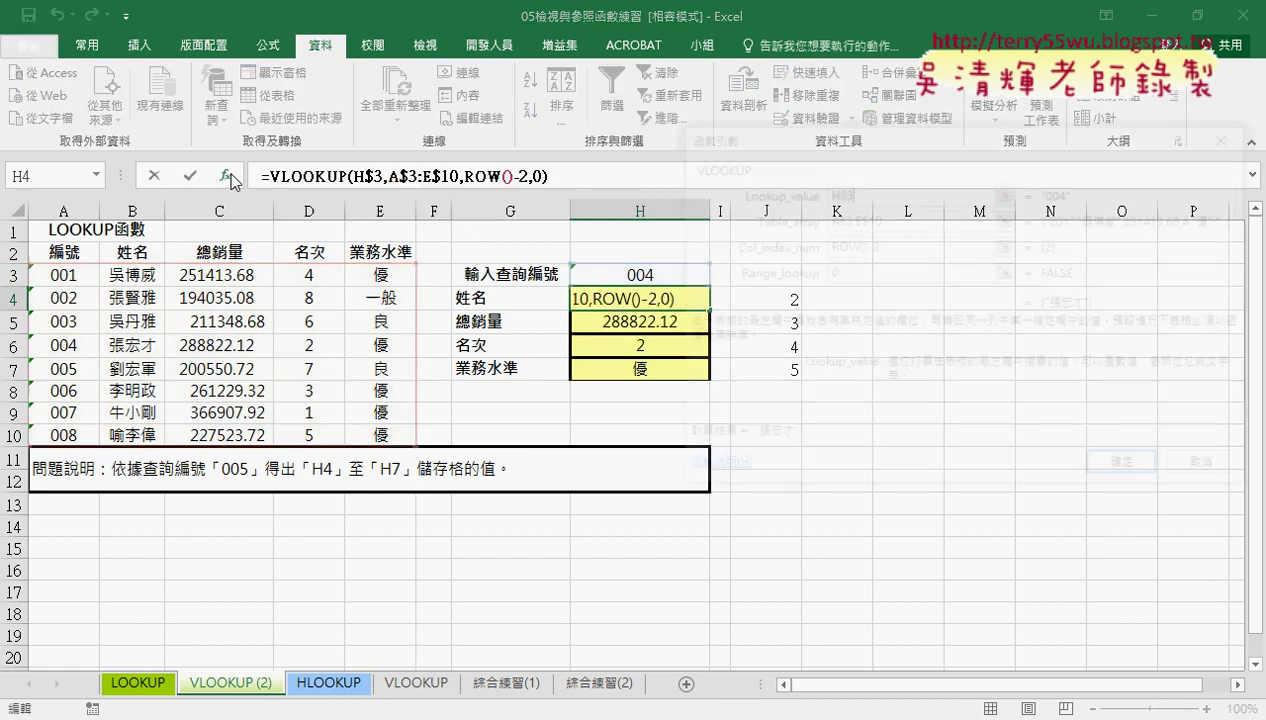
left_click_drag(880, 245, 818, 250)
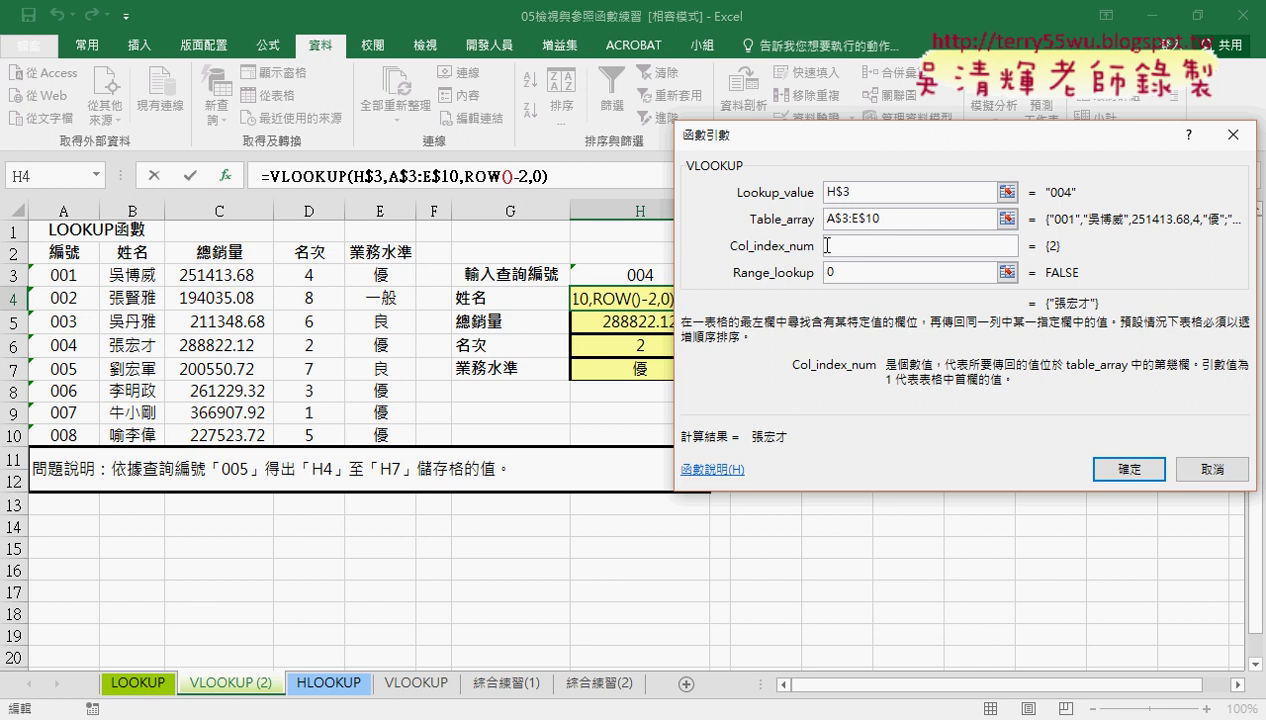
left_click(870, 218)
left_click(874, 193)
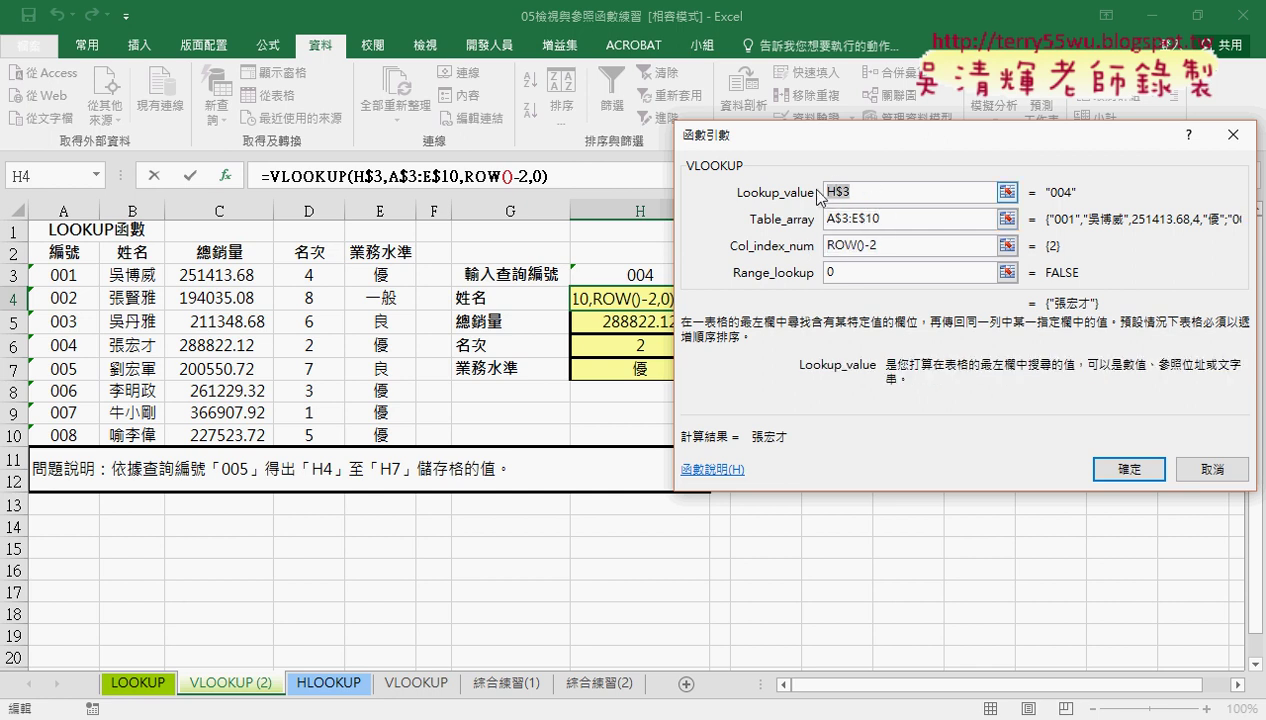